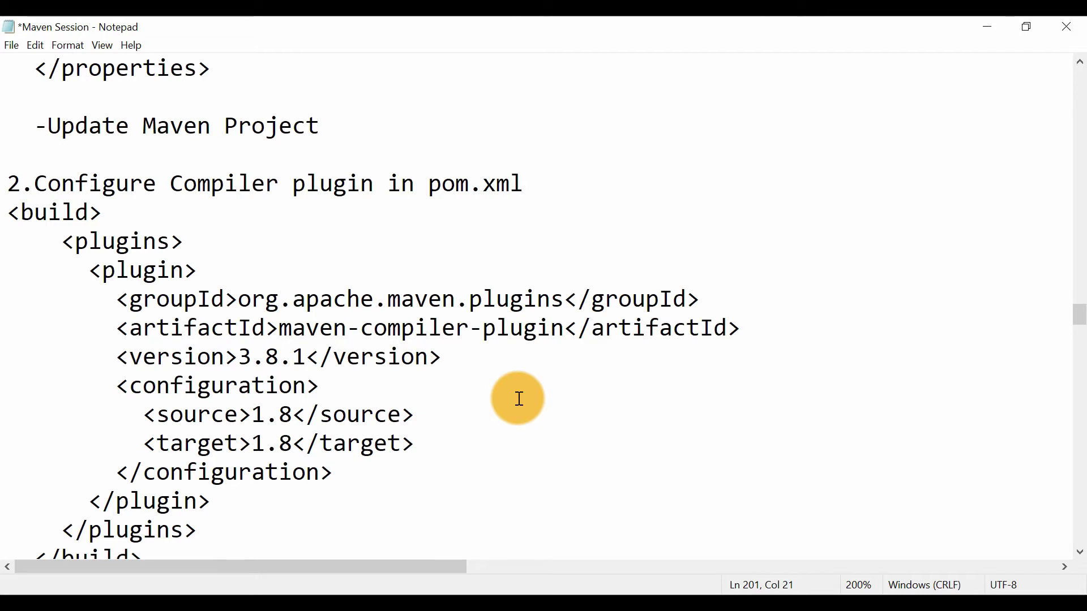
Switch to Eclipse and enlarge the pom.xml editor area above the console, showing the start of the file
scroll(520, 400, down, 3)
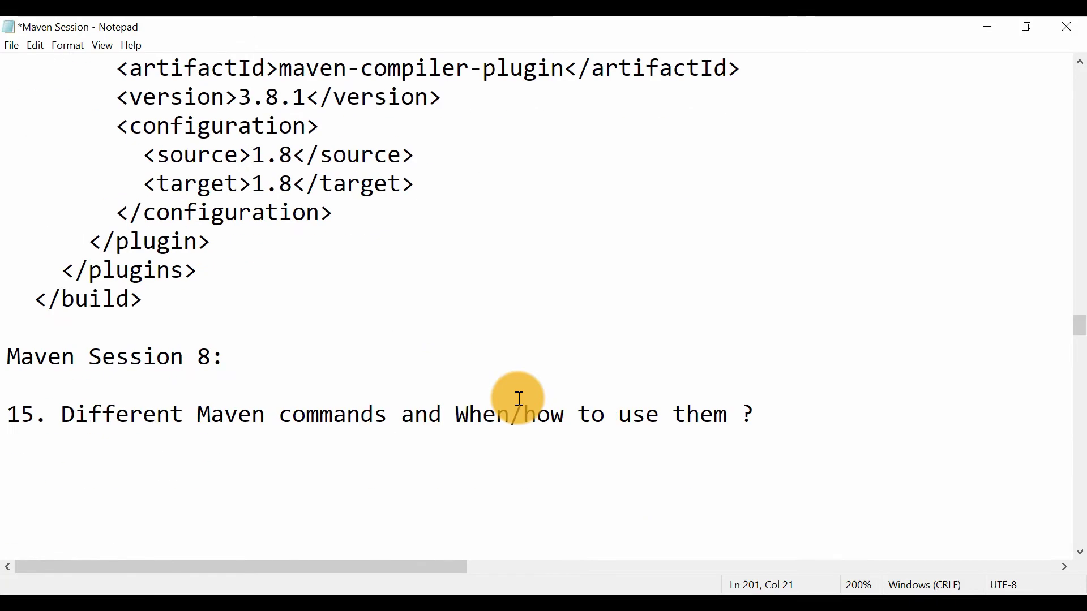
scroll(371, 300, up, 1)
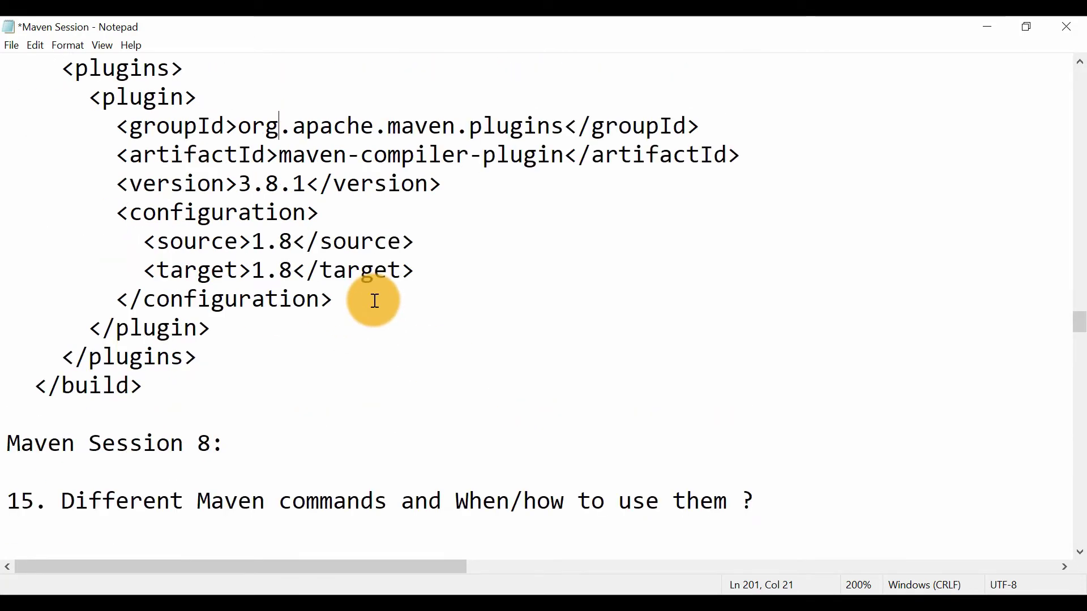
key(alt+Tab)
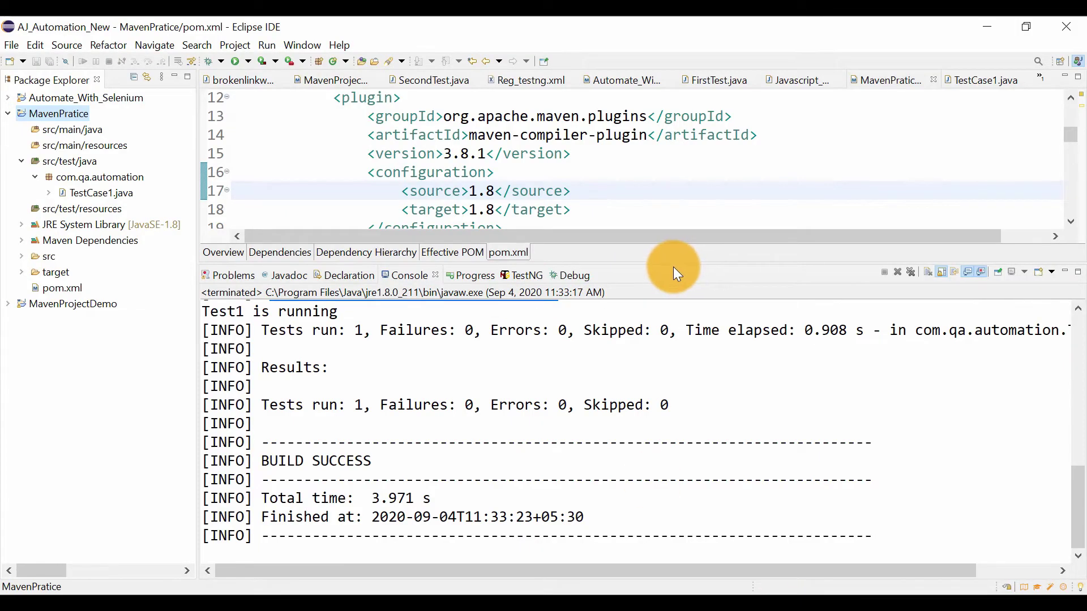
drag(673, 262, 655, 430)
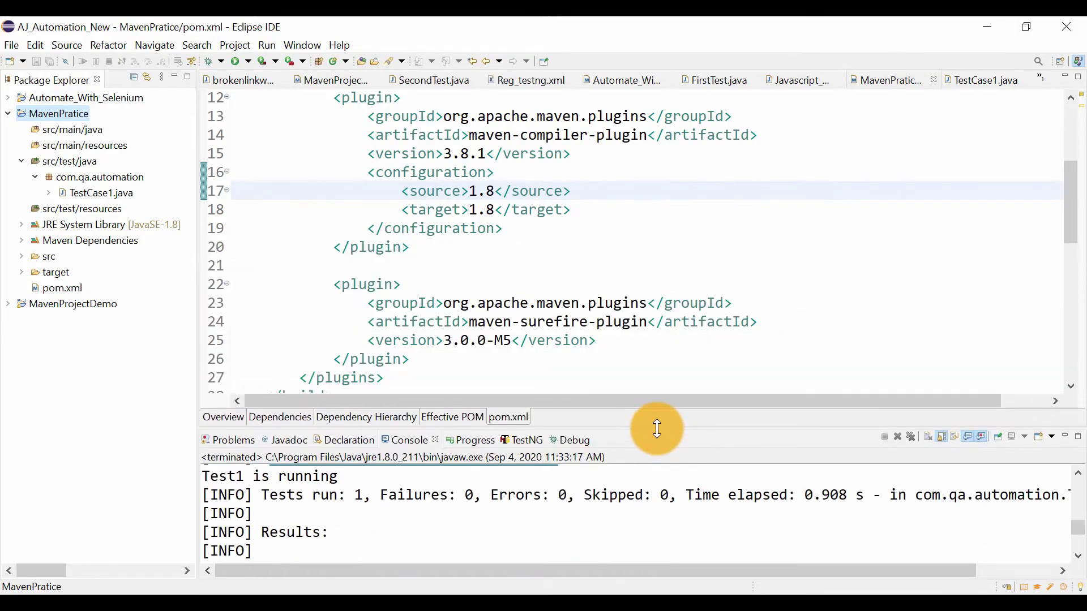
scroll(553, 229, up, 4)
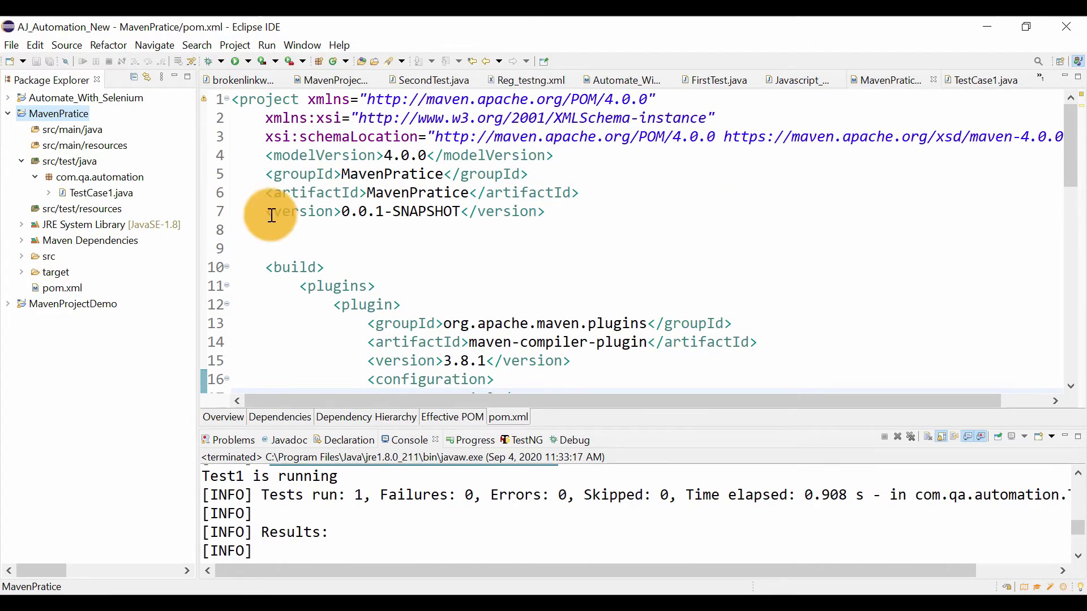
Show the MavenPratice project's location in File Explorer from its project properties and open the MavenPratice folder
right_click(56, 114)
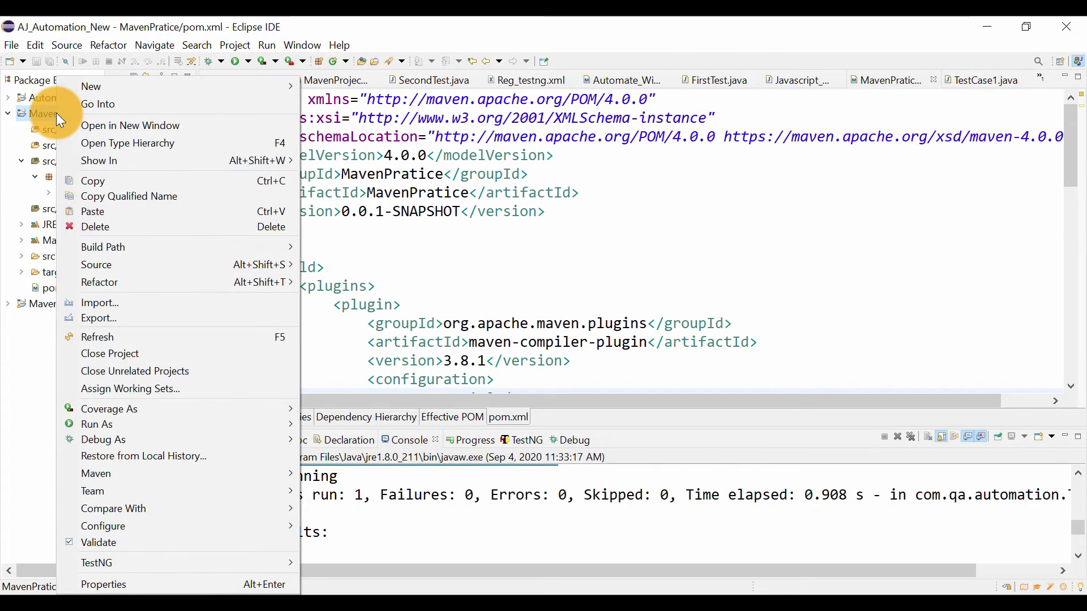
click(109, 582)
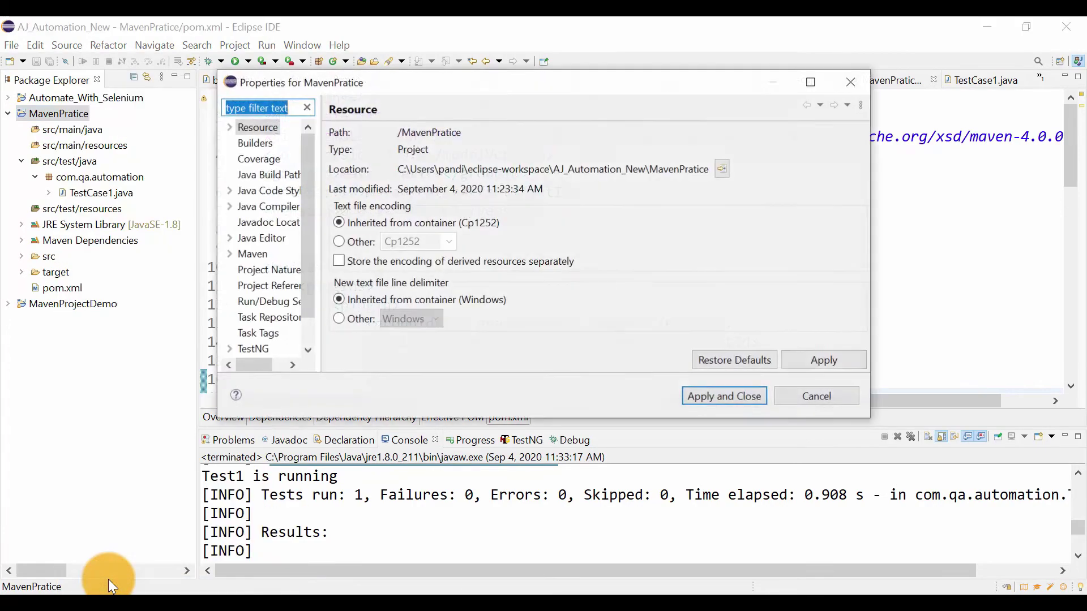
click(724, 165)
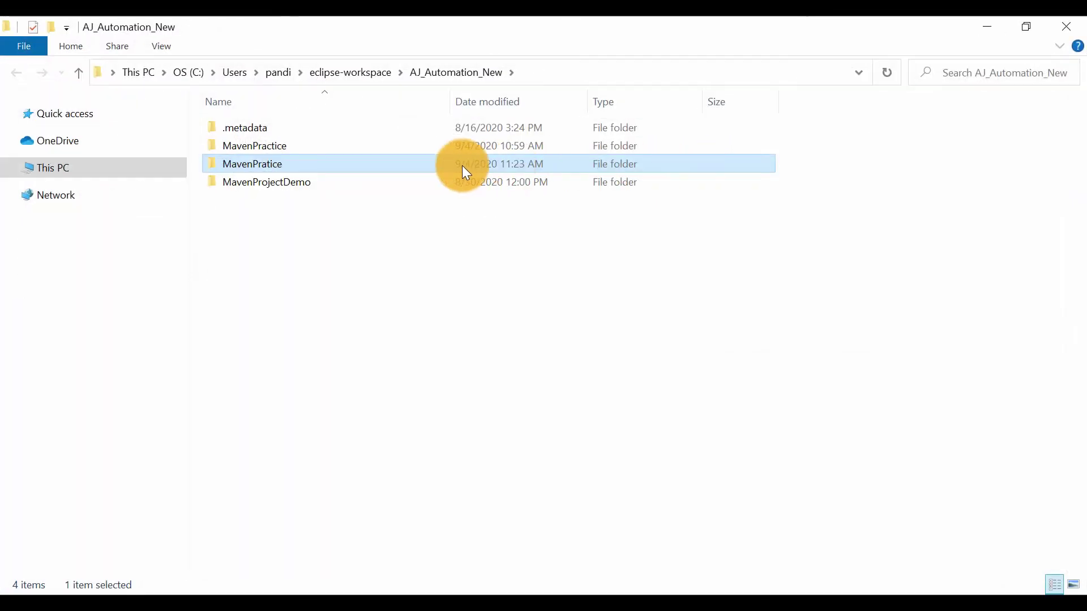
double_click(281, 168)
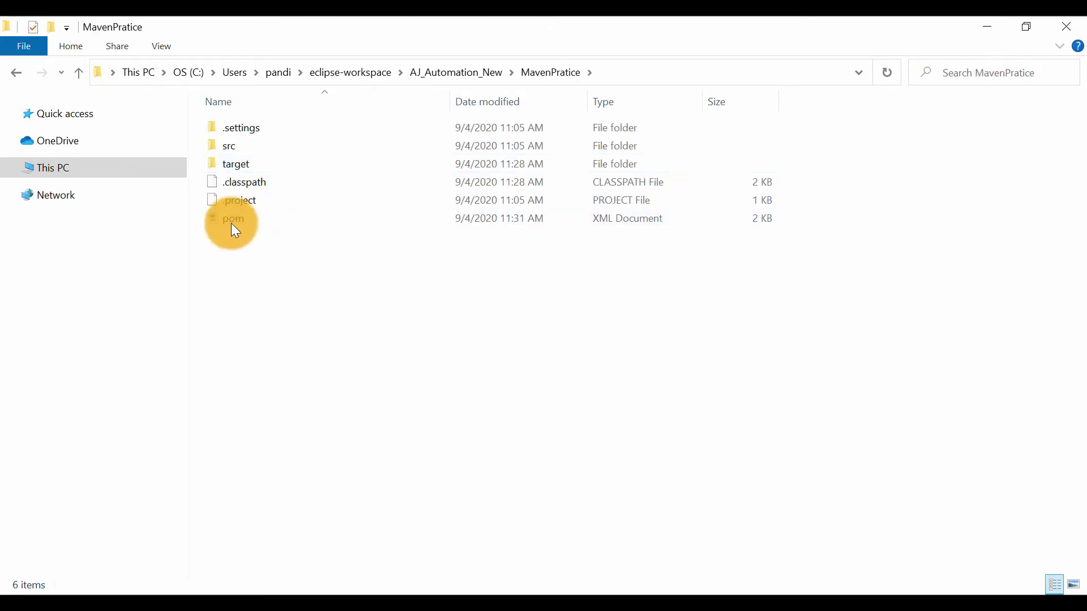
Open a command prompt directly in the MavenPratice project folder
click(628, 75)
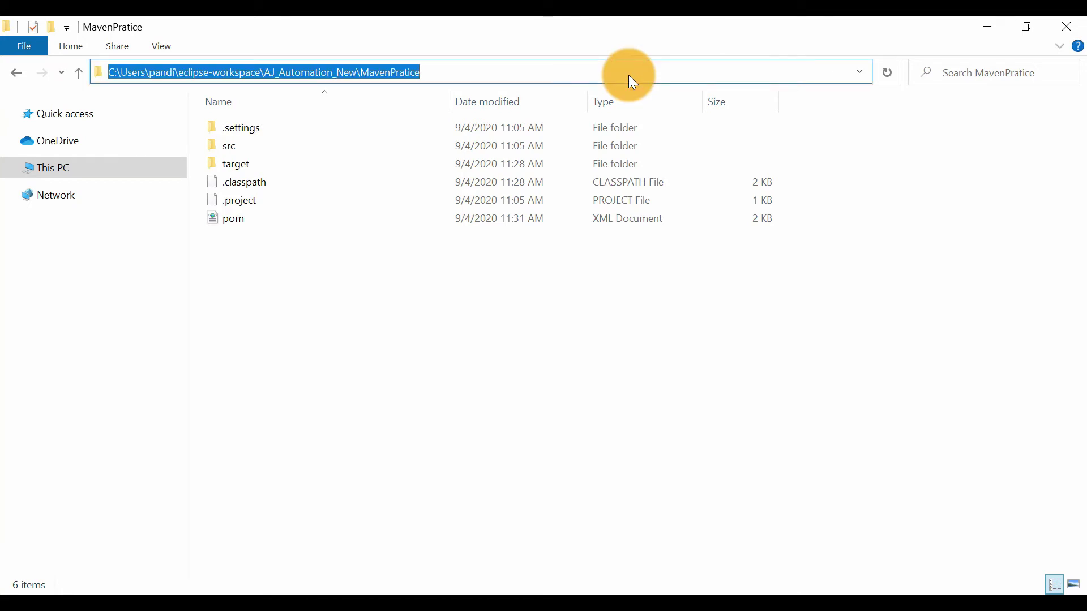
text(cmd)
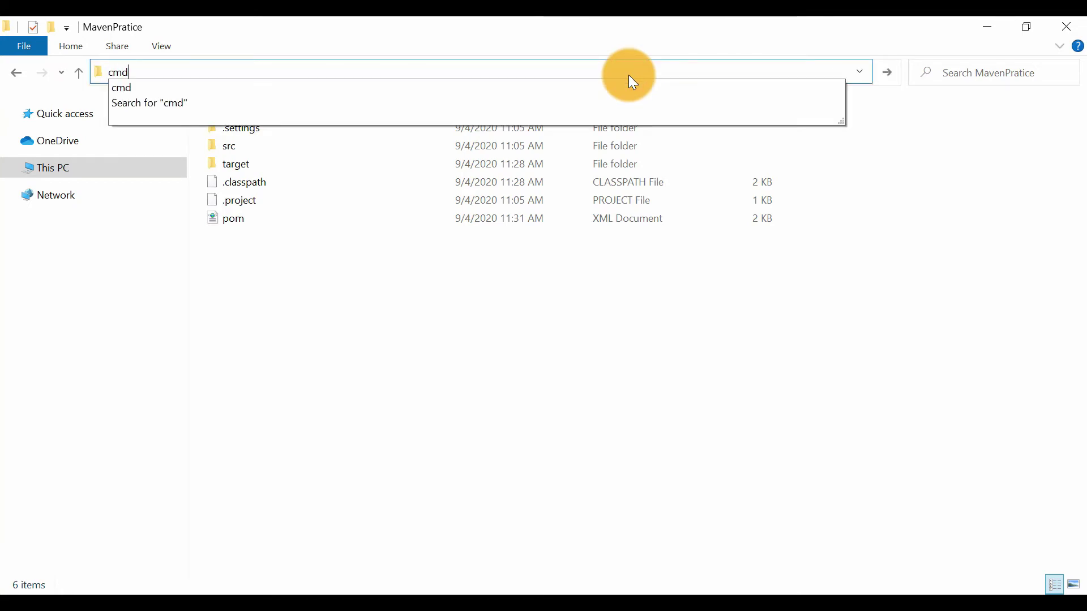
key(Return)
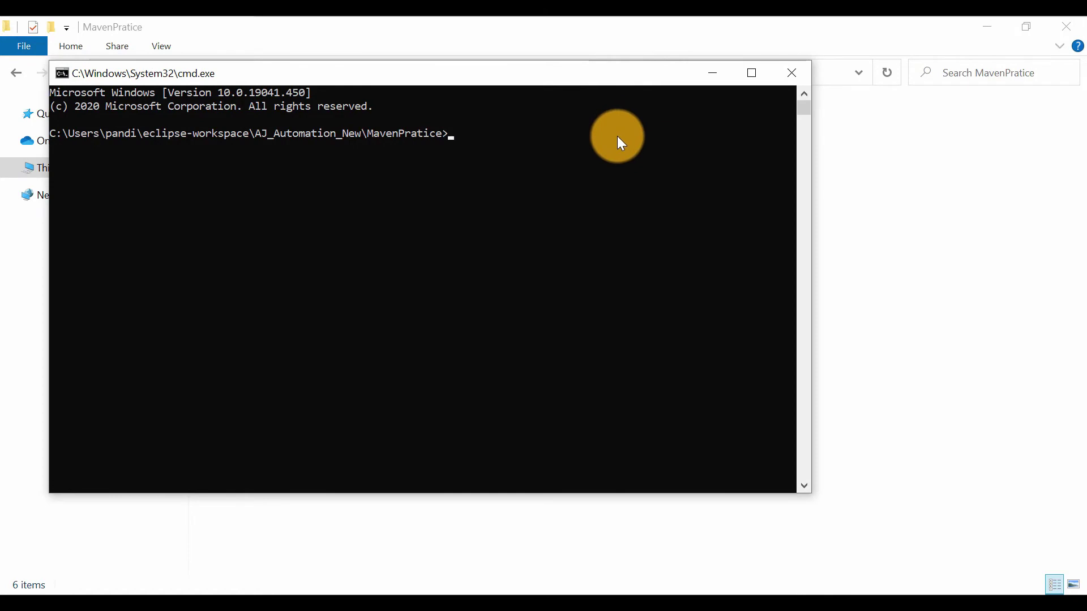
Run mvn clean on the project, followed by a Maven build that compiles the test sources
text(mvn clean)
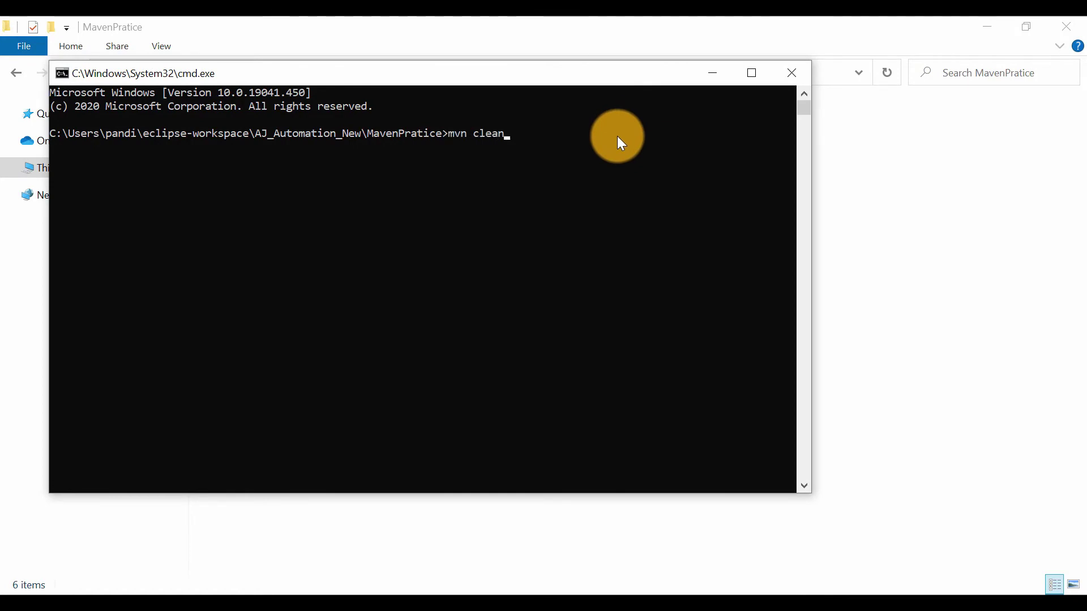
key(Return)
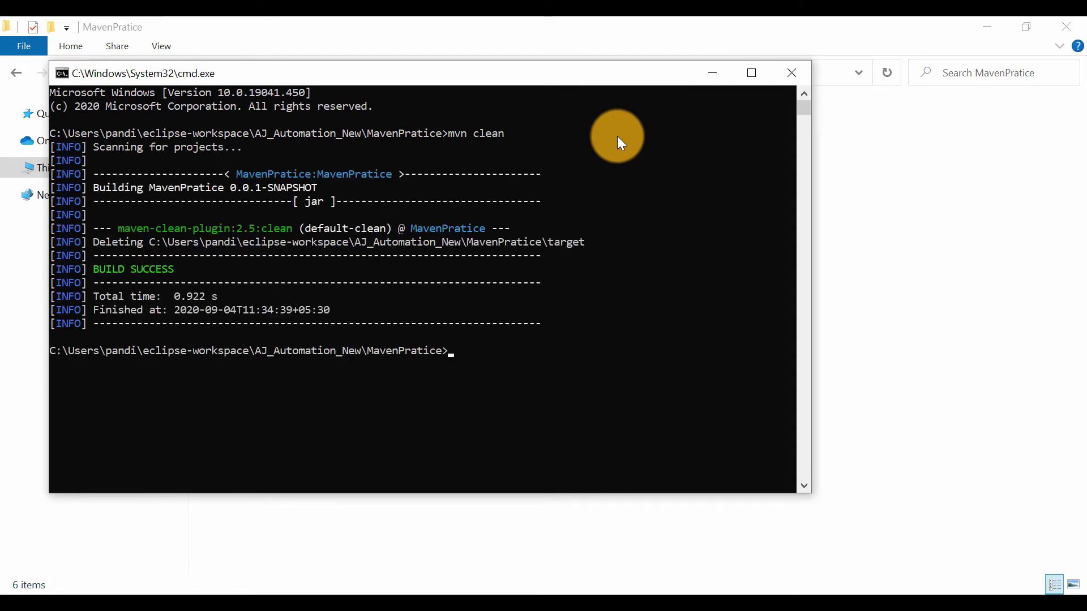
text(mvn)
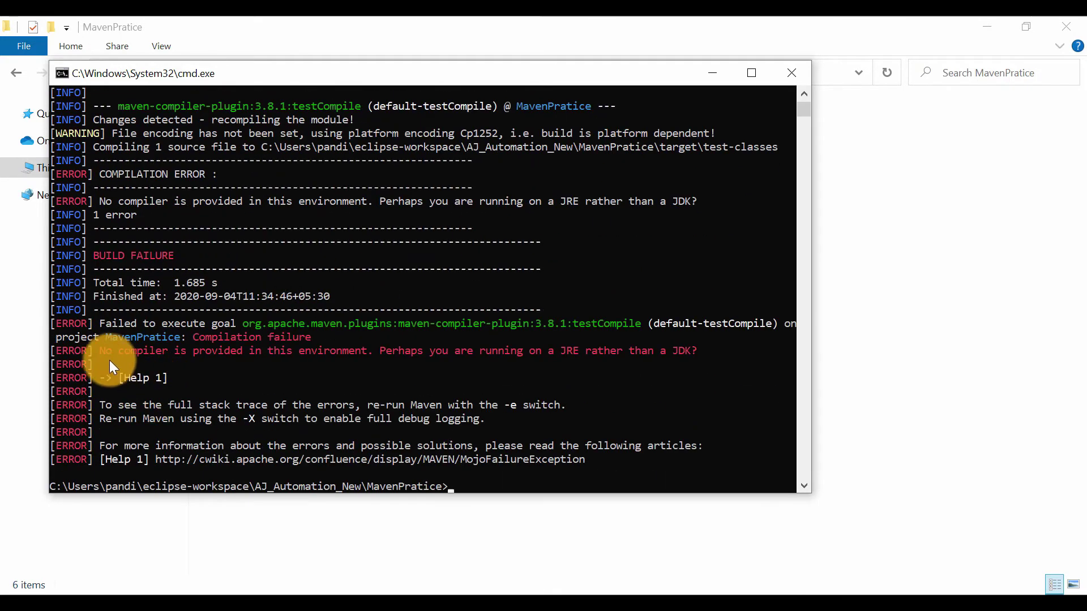
Examine the compilation failure message in the command prompt and minimize that window
drag(98, 355, 138, 352)
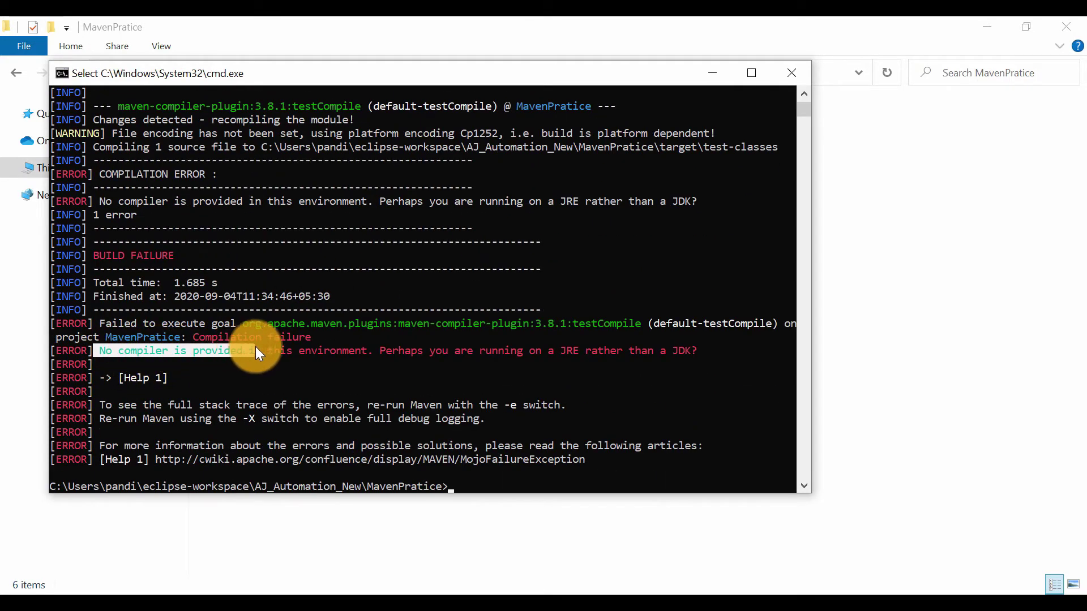
drag(256, 346, 685, 352)
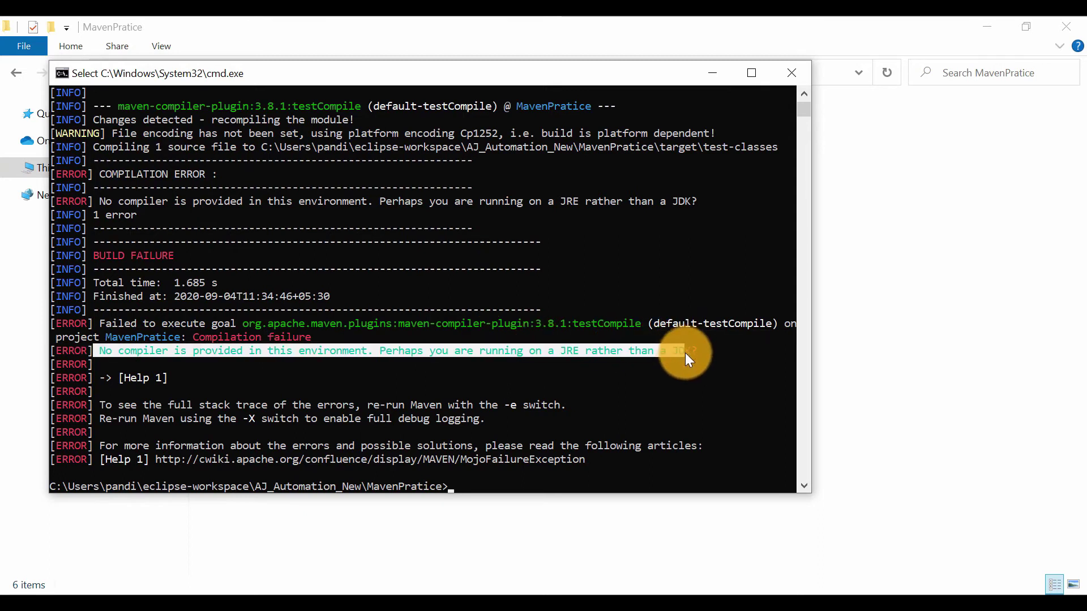
click(528, 353)
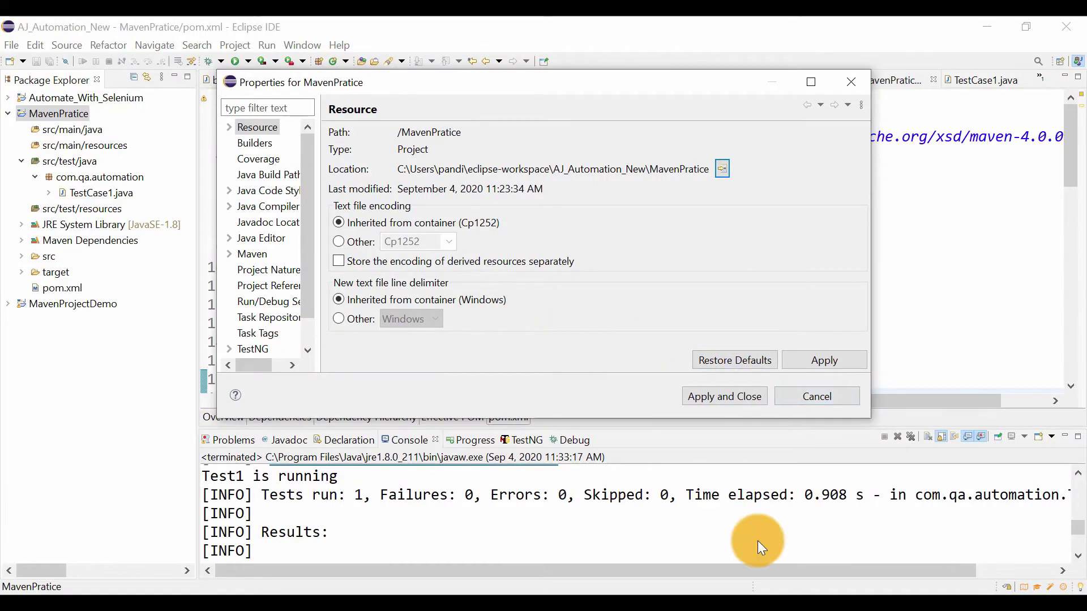
click(852, 594)
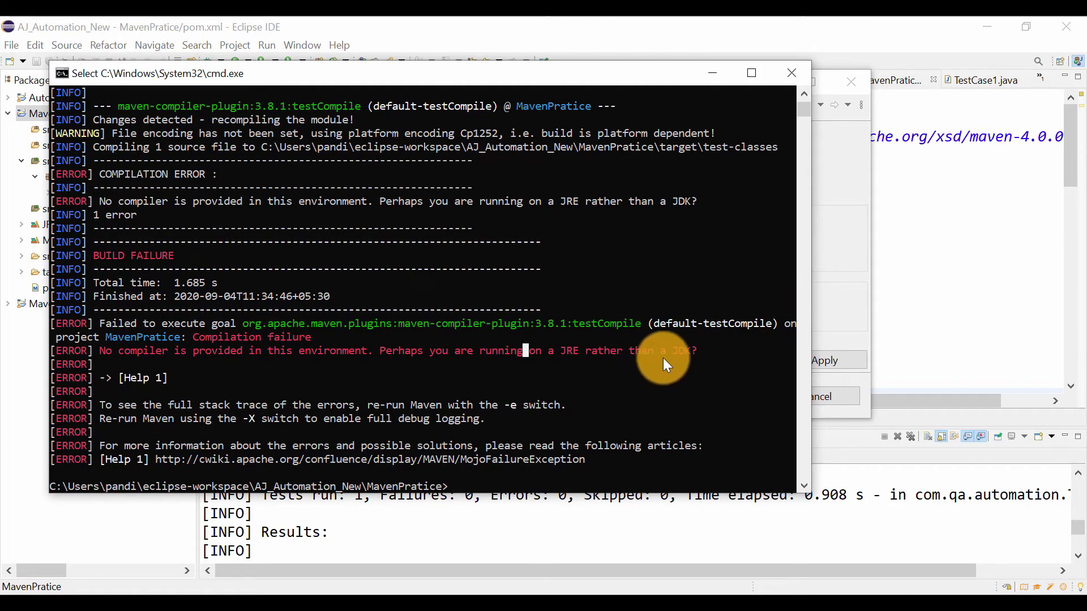
click(713, 73)
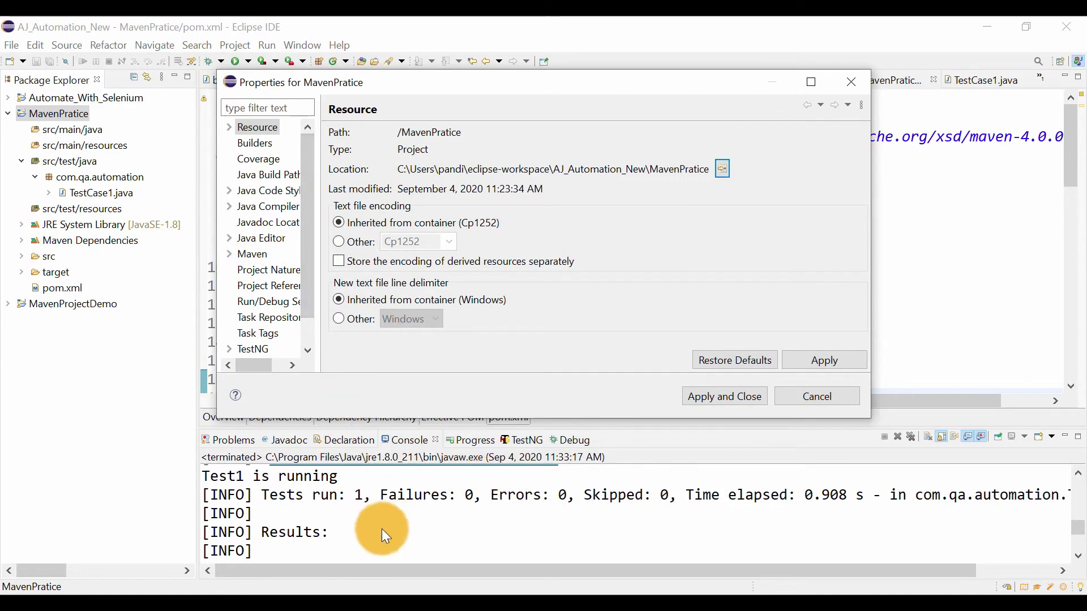
Open the Environment Variables dialog through This PC's system properties and the advanced system settings
click(396, 603)
click(299, 553)
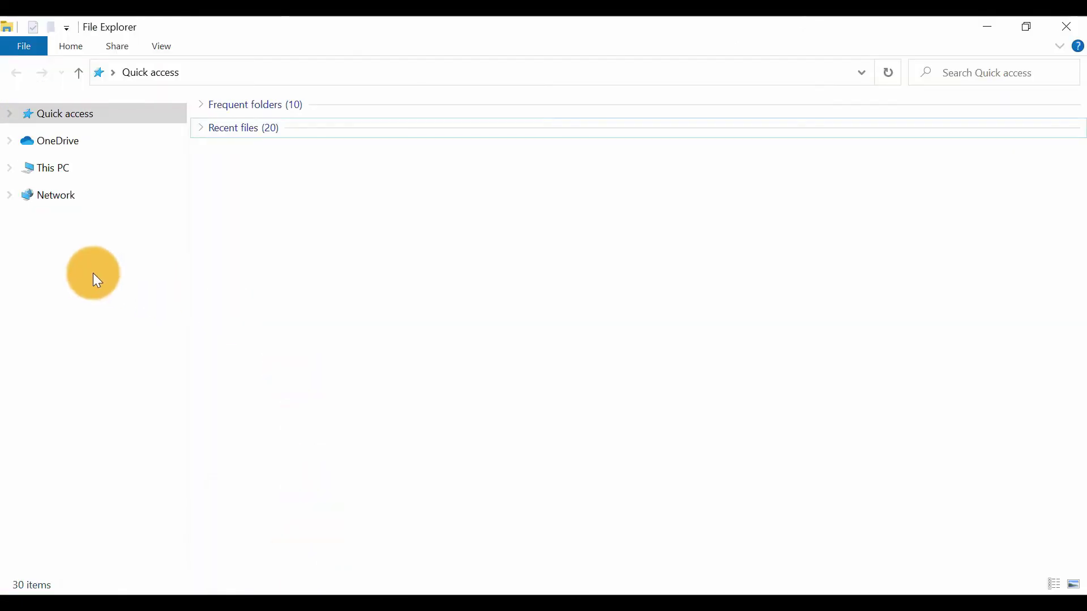
right_click(53, 168)
click(102, 390)
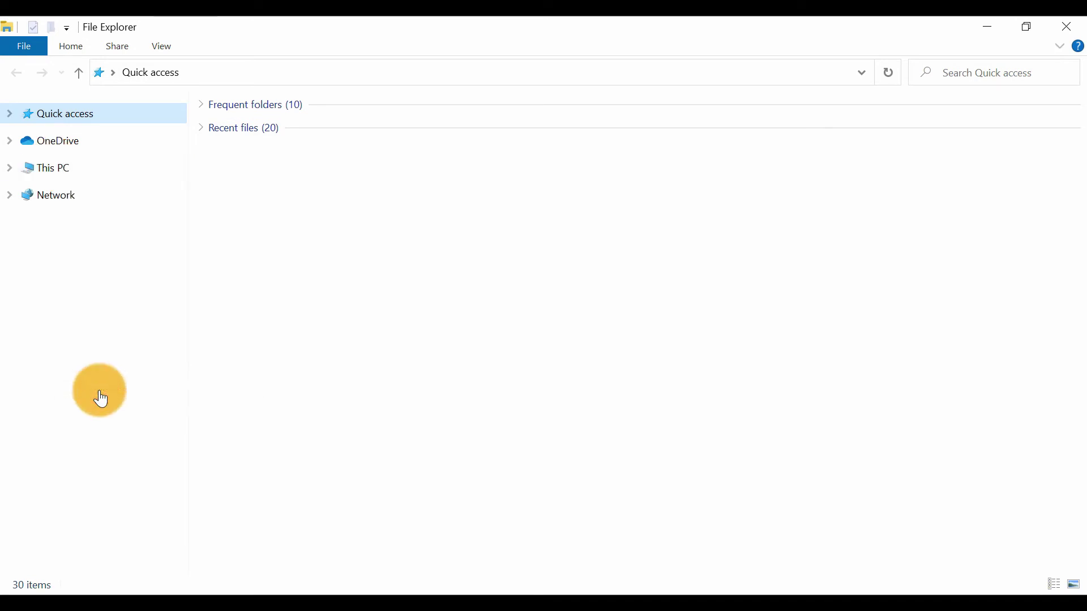
click(352, 256)
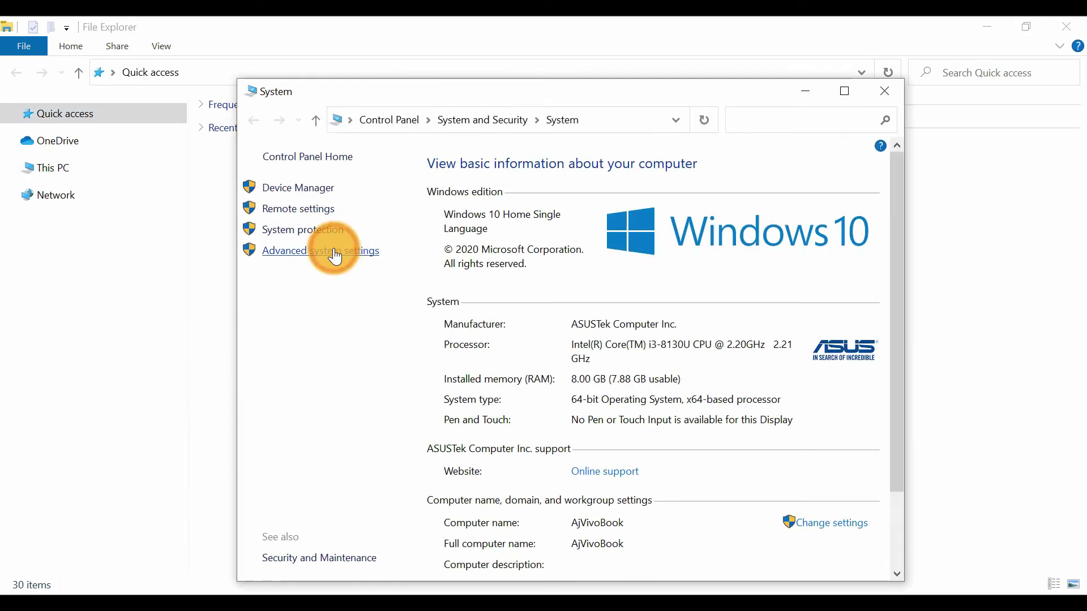
click(364, 419)
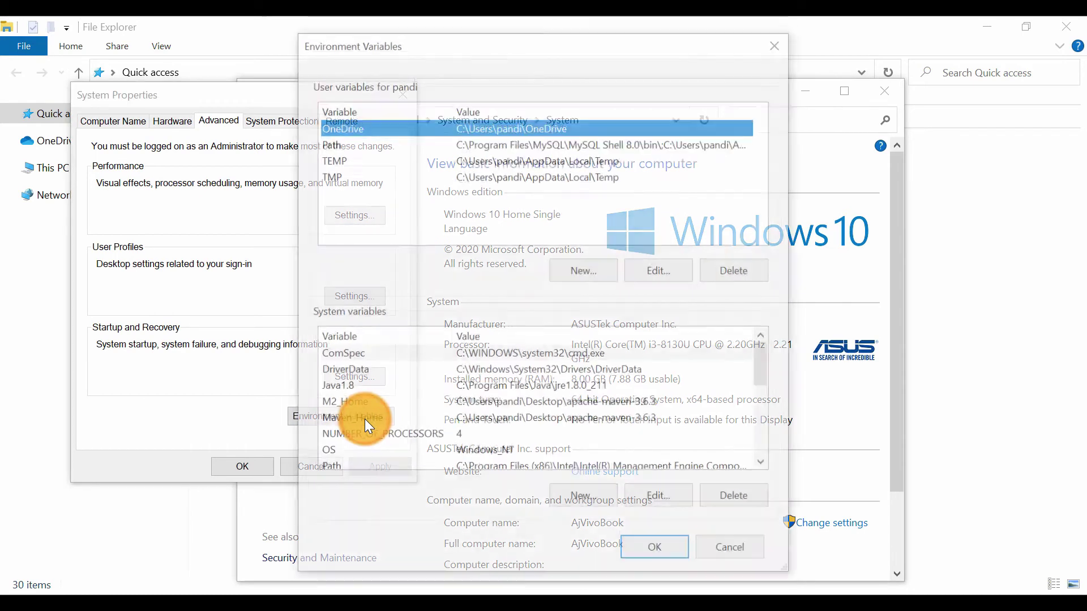
Check the existing system variables and start a new system variable named JavaHome
scroll(450, 431, down, 2)
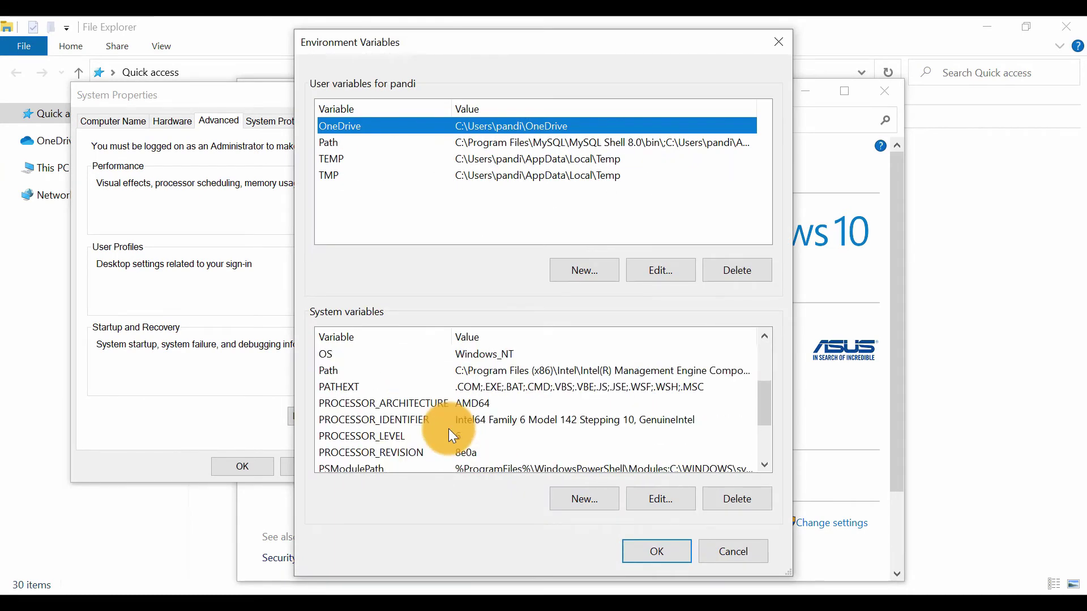
scroll(501, 375, up, 1)
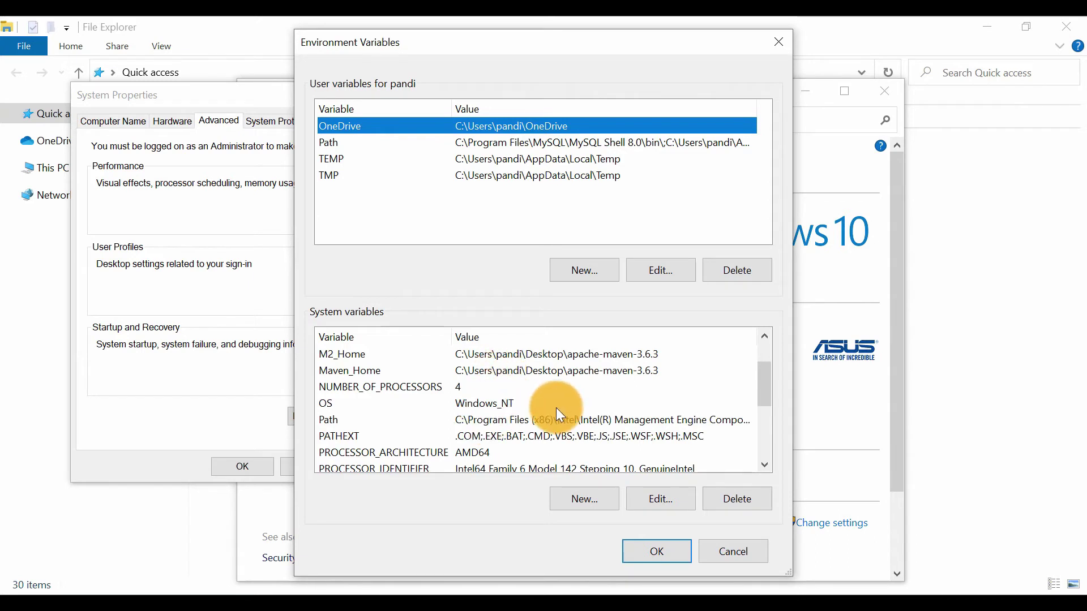
scroll(484, 418, down, 1)
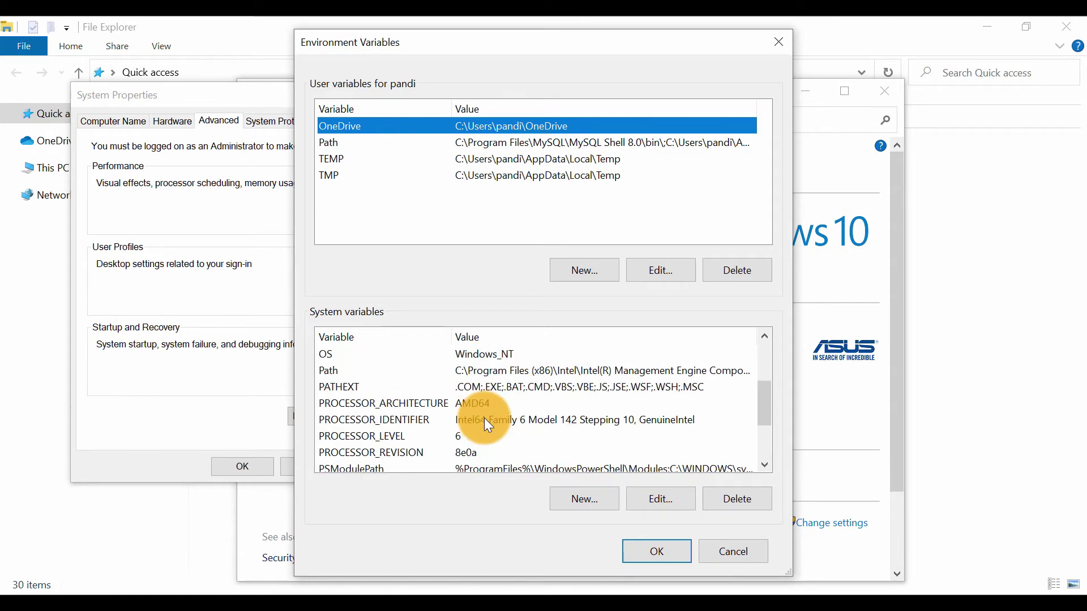
scroll(498, 409, up, 1)
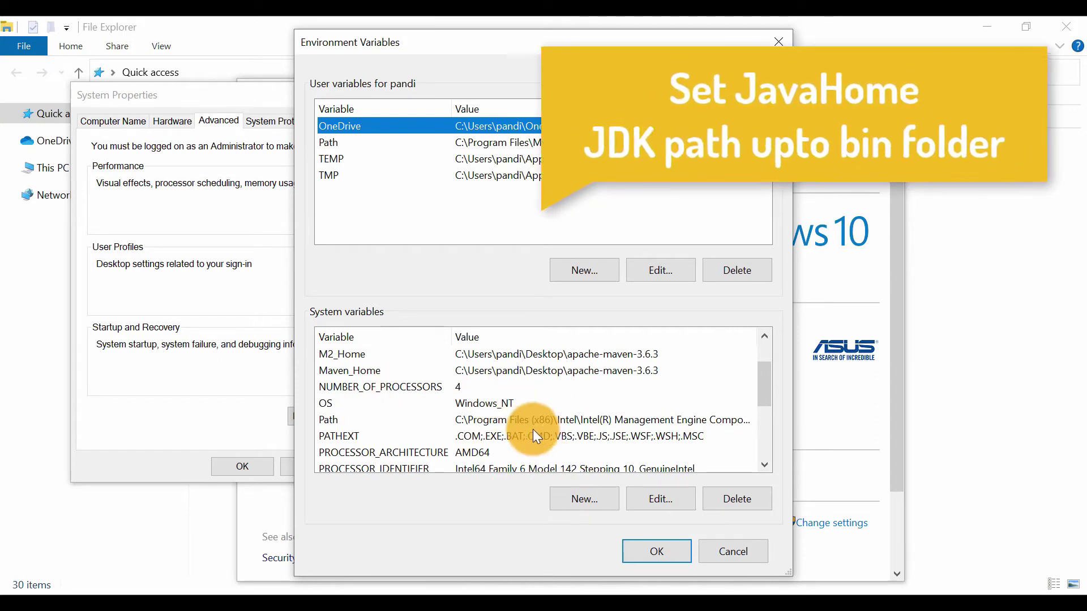
click(586, 495)
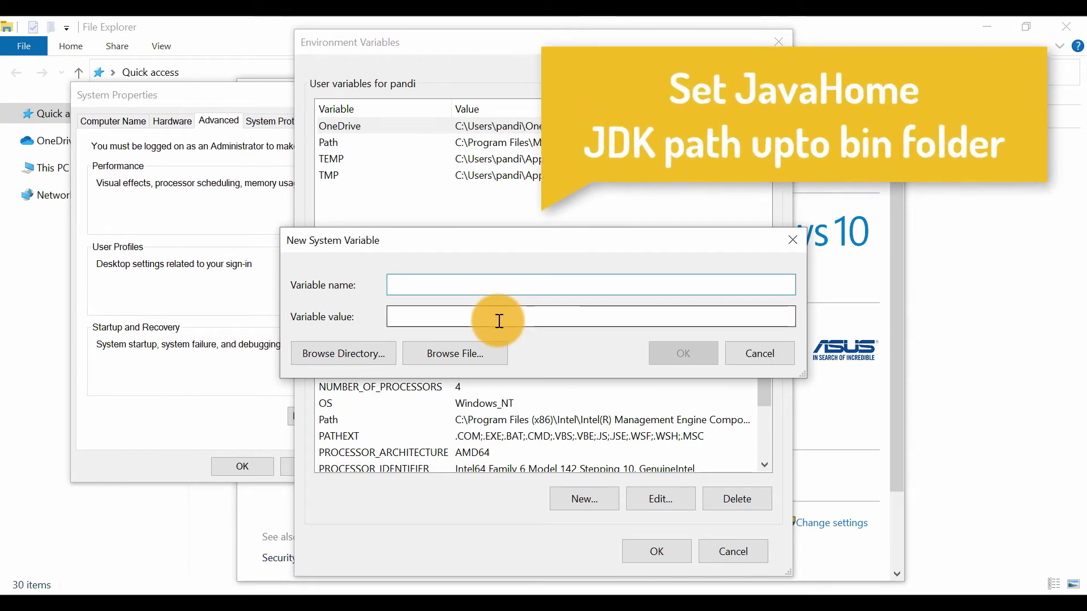
text(JavaHome)
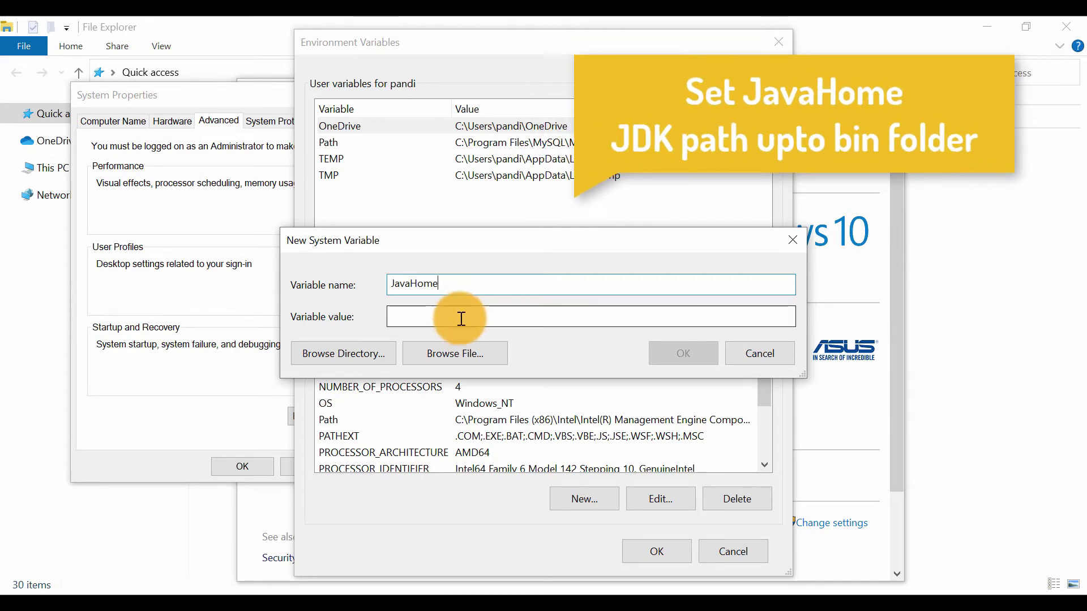
click(461, 318)
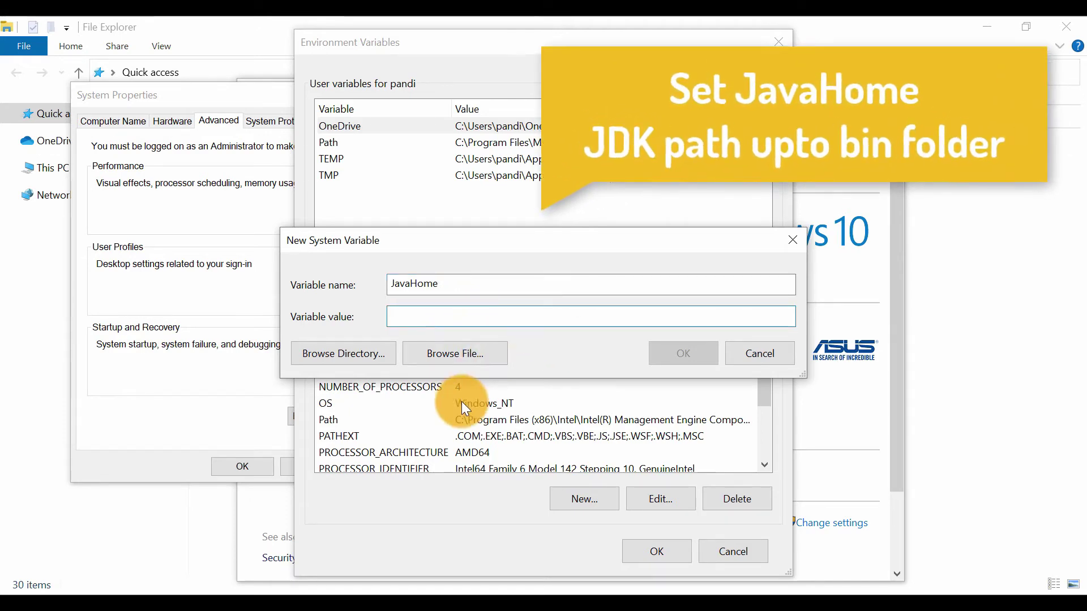
Switch to File Explorer and browse to the Desktop folder Software required\REQ1\jdk-12.0.1_windows-x64_bin\jdk-12.0.1
mouse_move(399, 592)
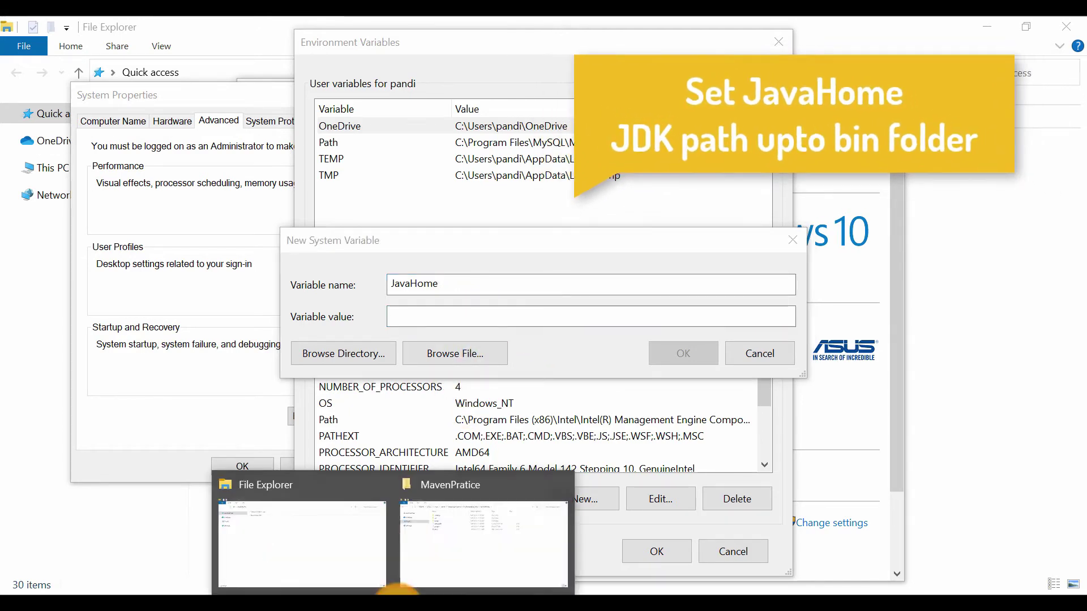
click(467, 556)
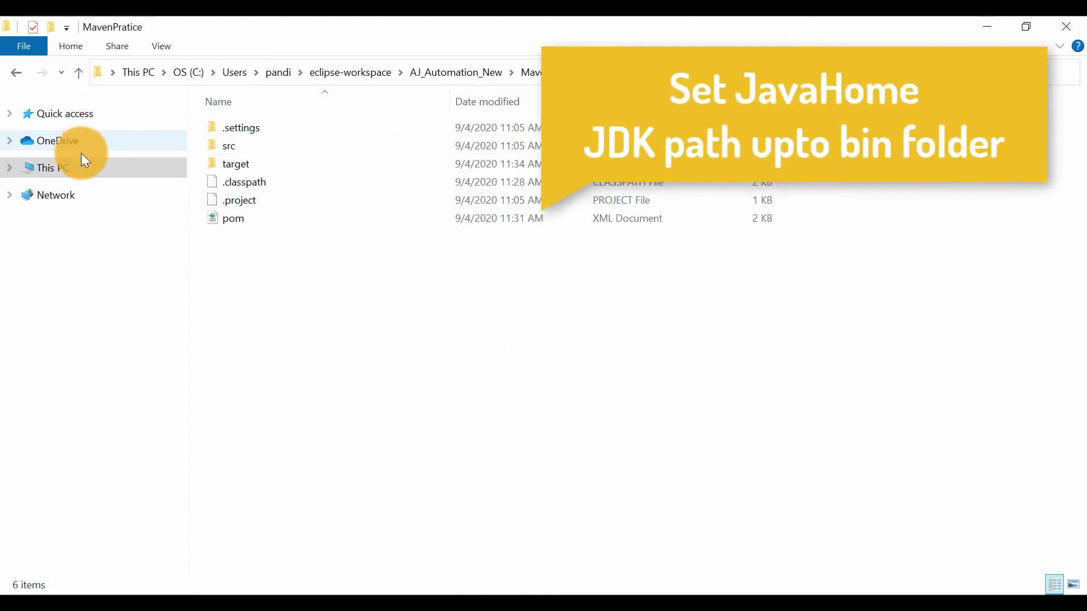
click(72, 170)
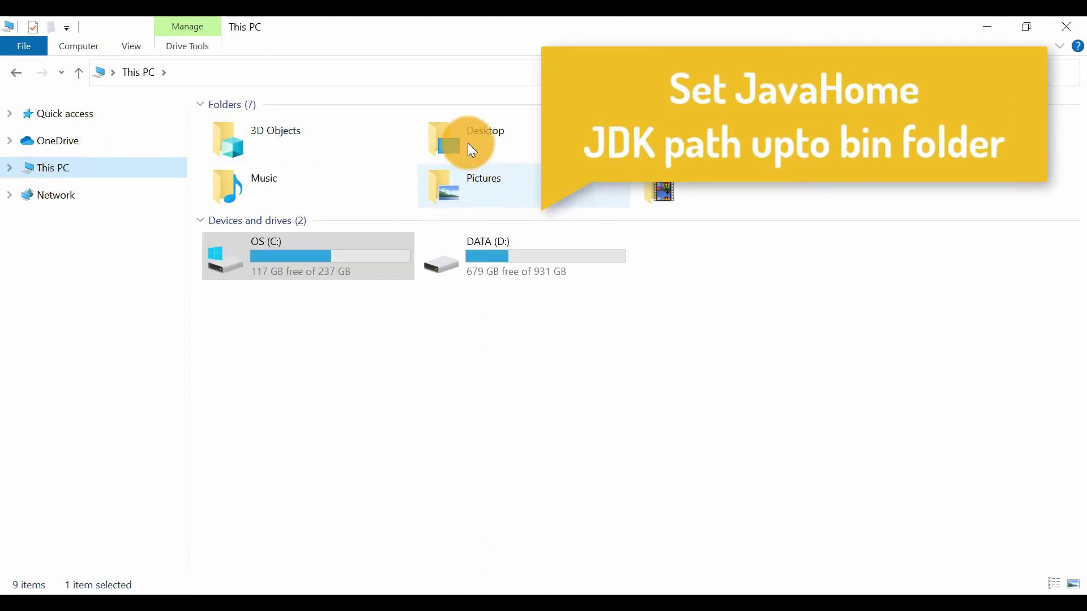
double_click(464, 139)
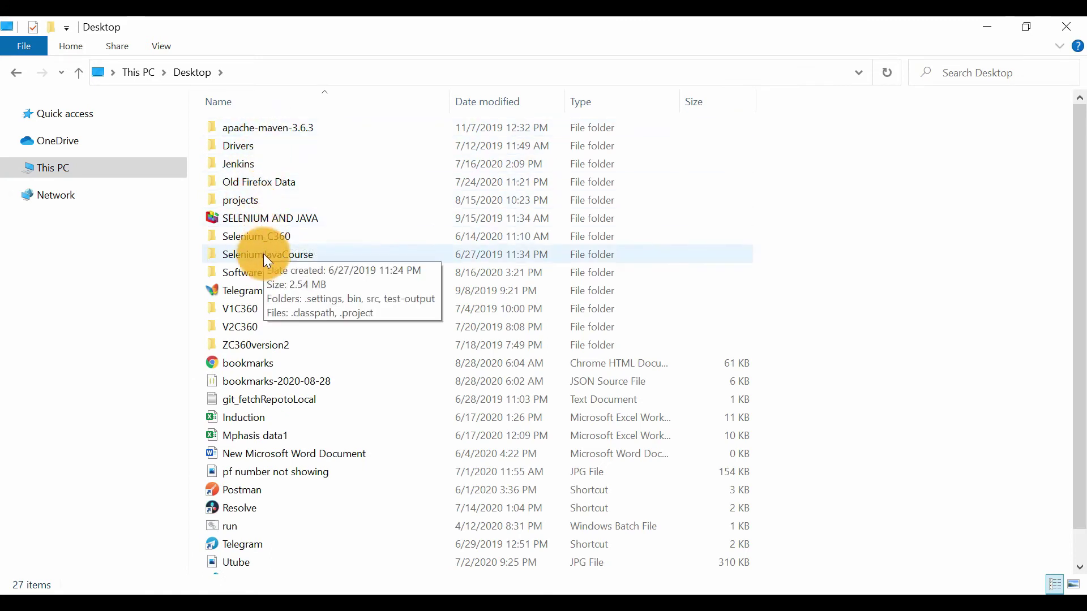
double_click(263, 272)
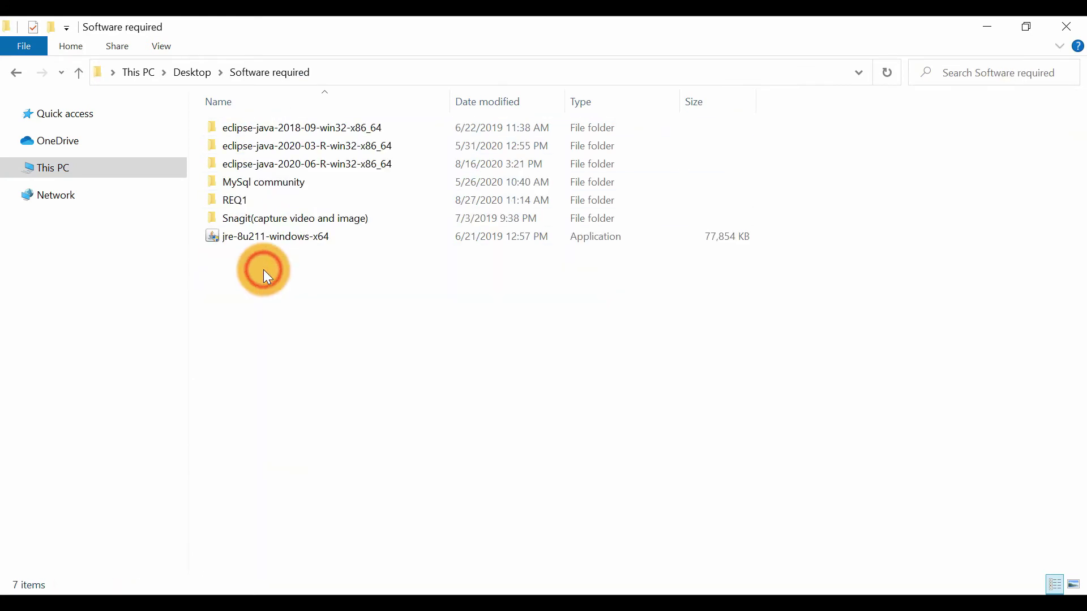
double_click(253, 201)
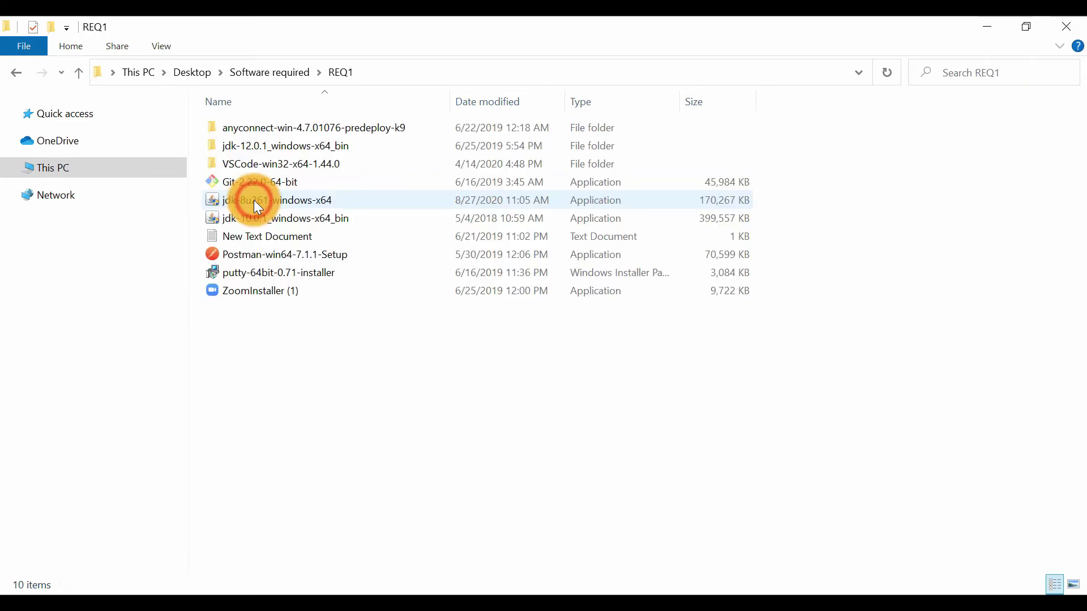
double_click(282, 145)
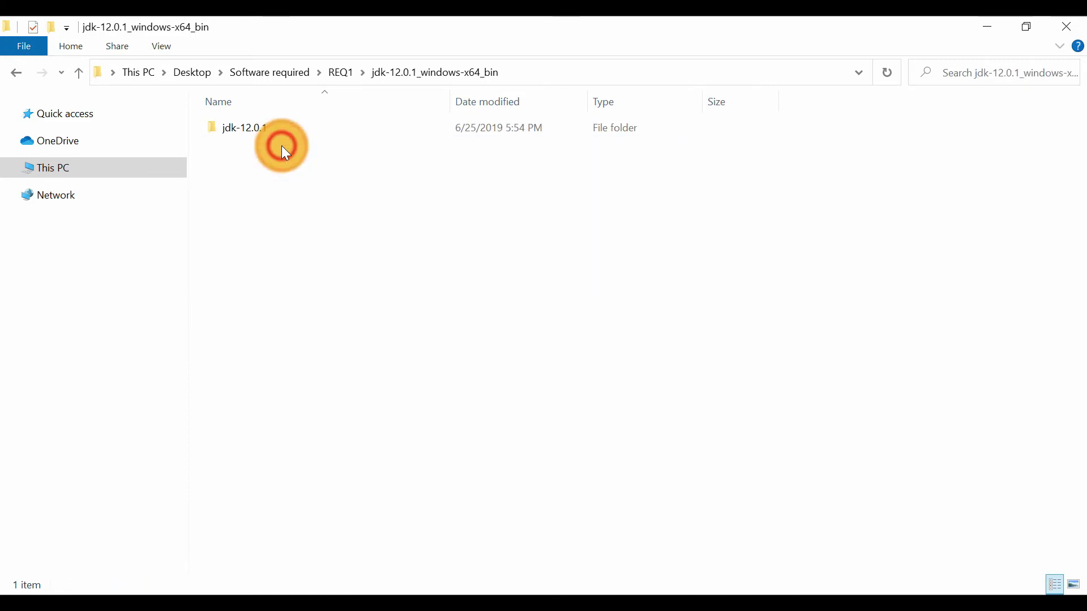
click(311, 127)
double_click(311, 126)
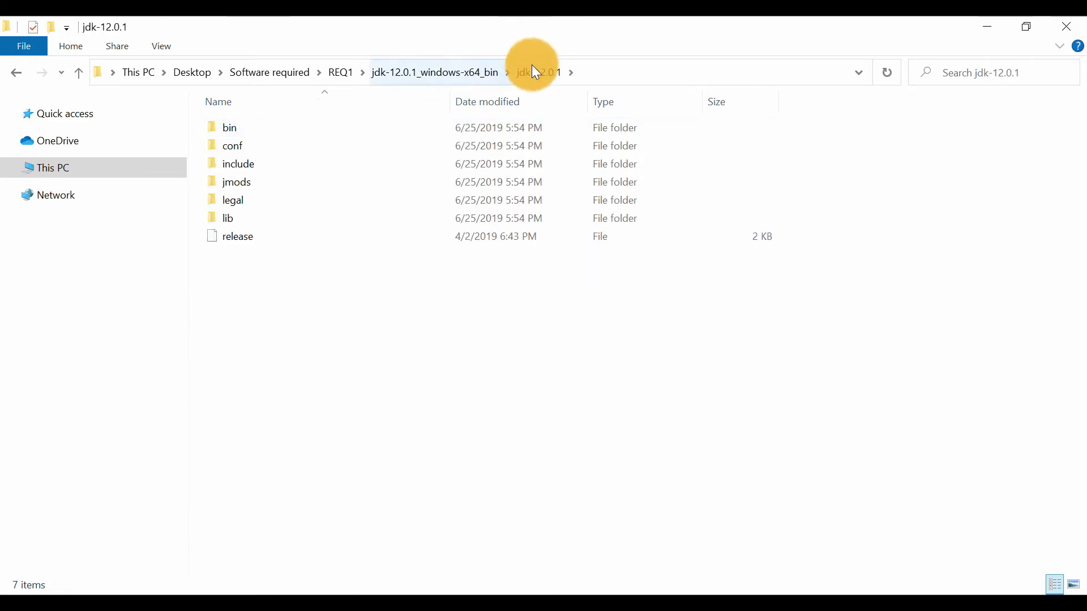
Copy the jdk-12.0.1 folder's full path and save it as the value of the new JavaHome system variable
click(613, 77)
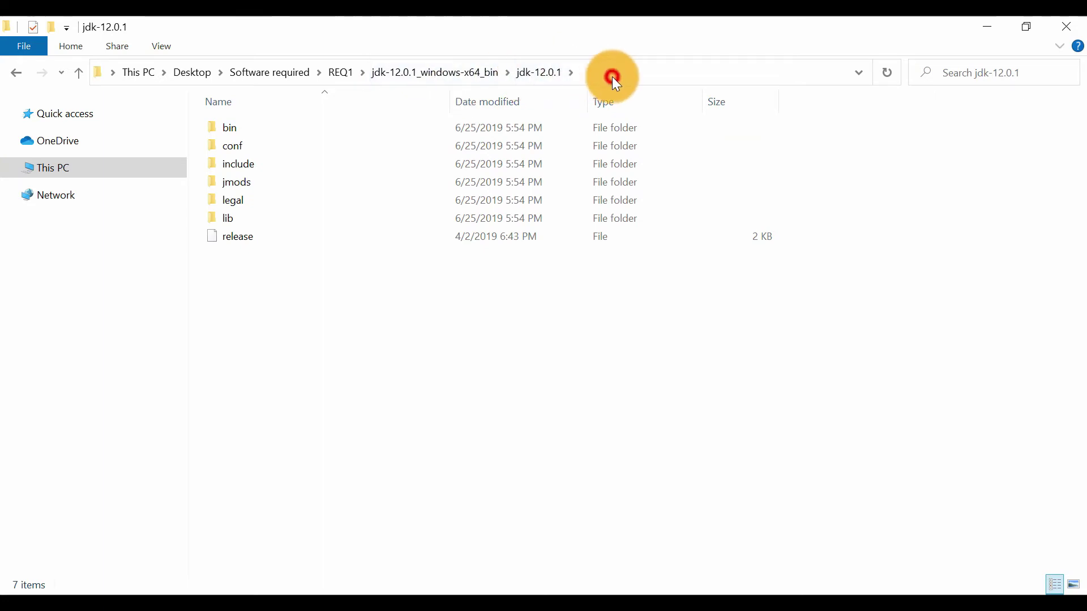
click(541, 71)
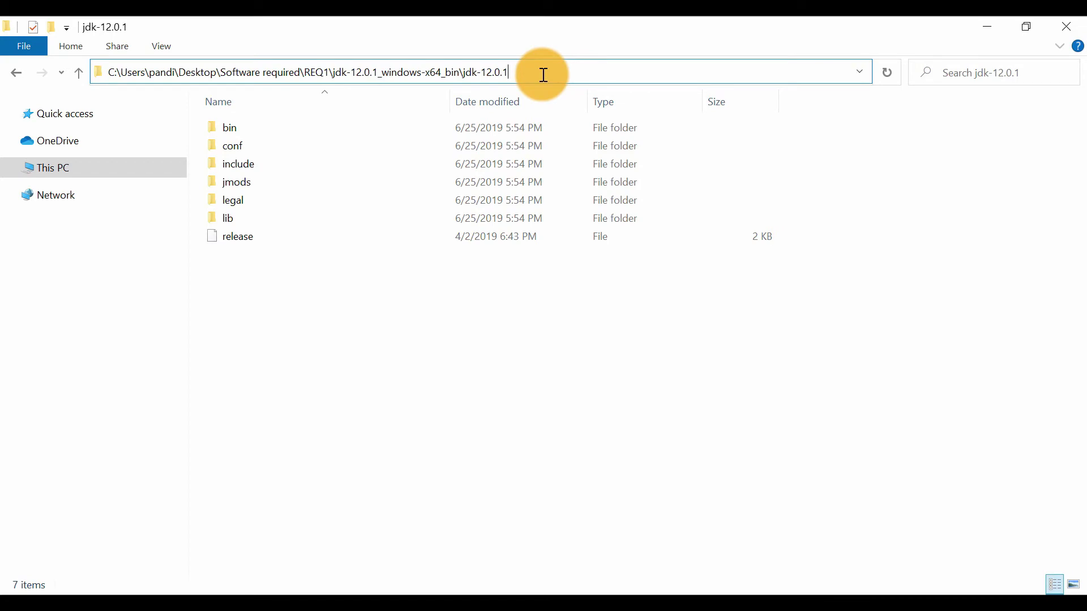
key(ctrl+a)
key(ctrl+c)
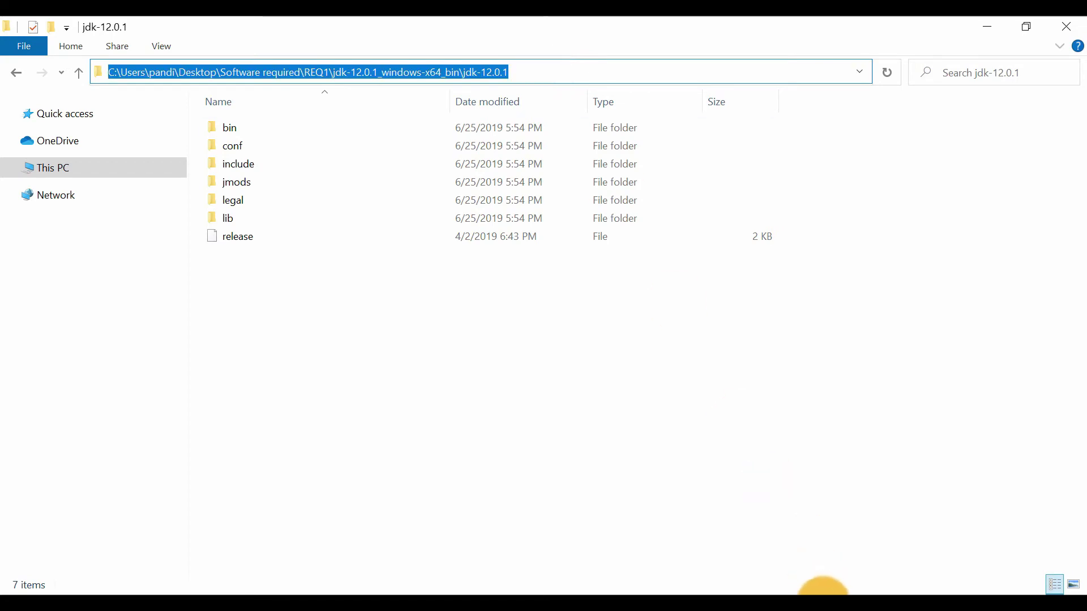
click(814, 603)
click(836, 604)
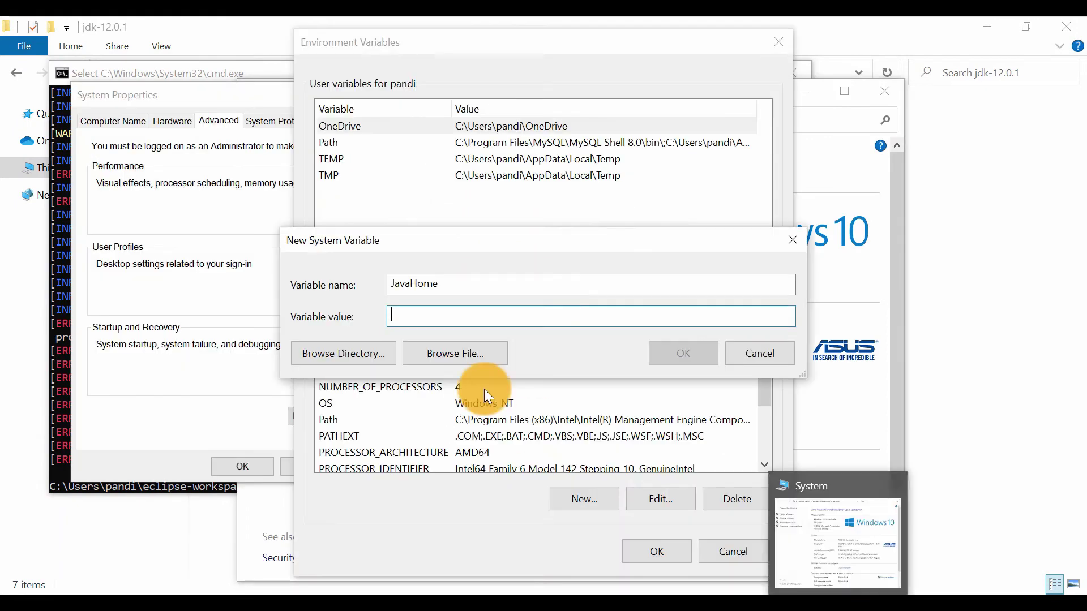
key(ctrl+v)
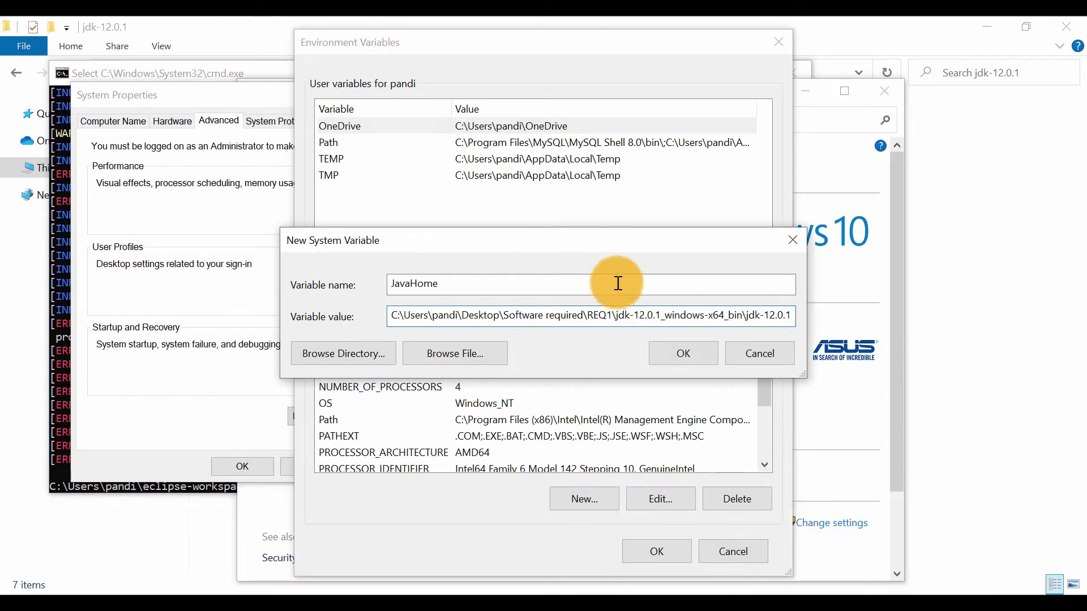
click(678, 346)
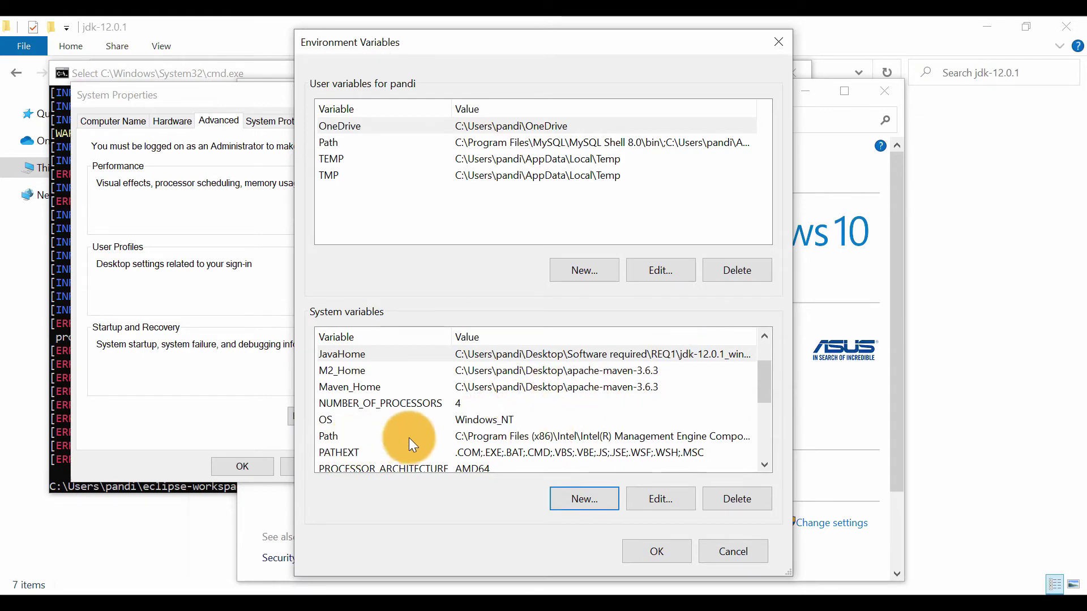
Open the system Path variable for editing and copy the full path of the bin folder inside jdk-12.0.1
click(428, 437)
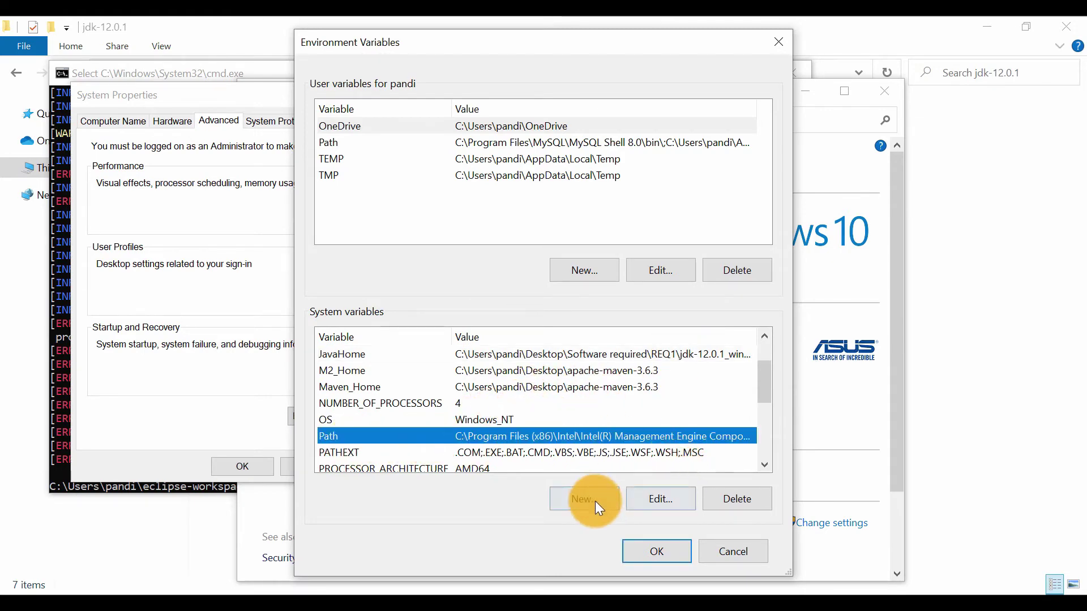
double_click(569, 438)
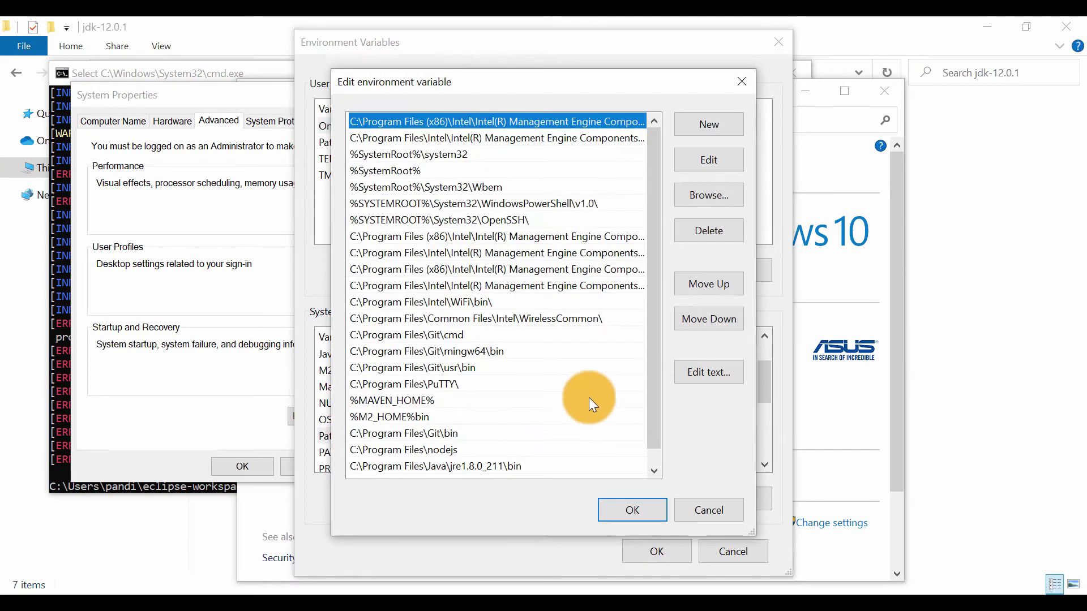
scroll(501, 419, down, 1)
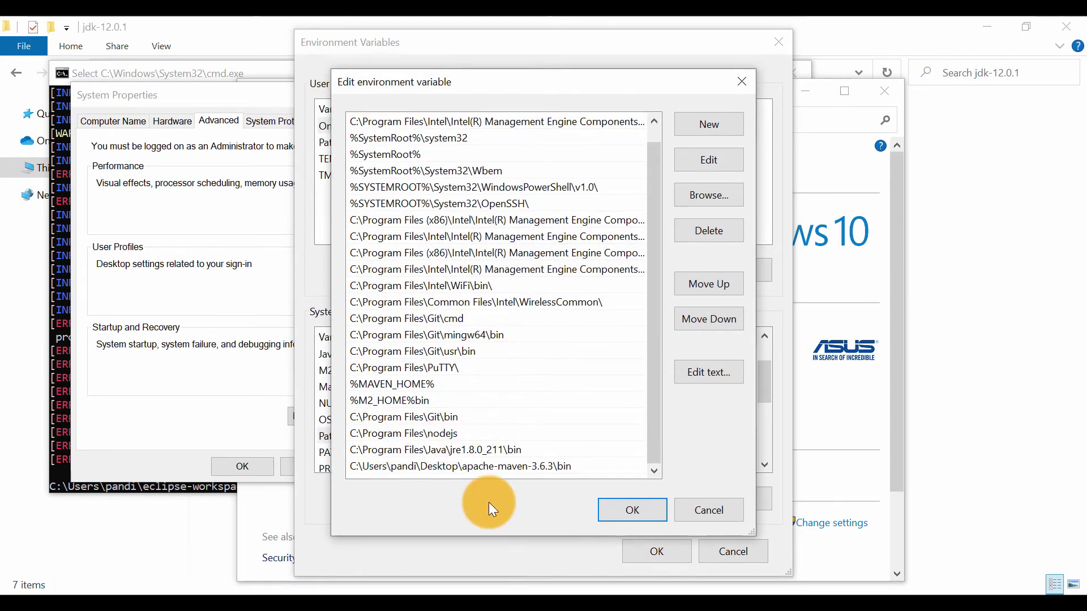
click(392, 592)
click(451, 566)
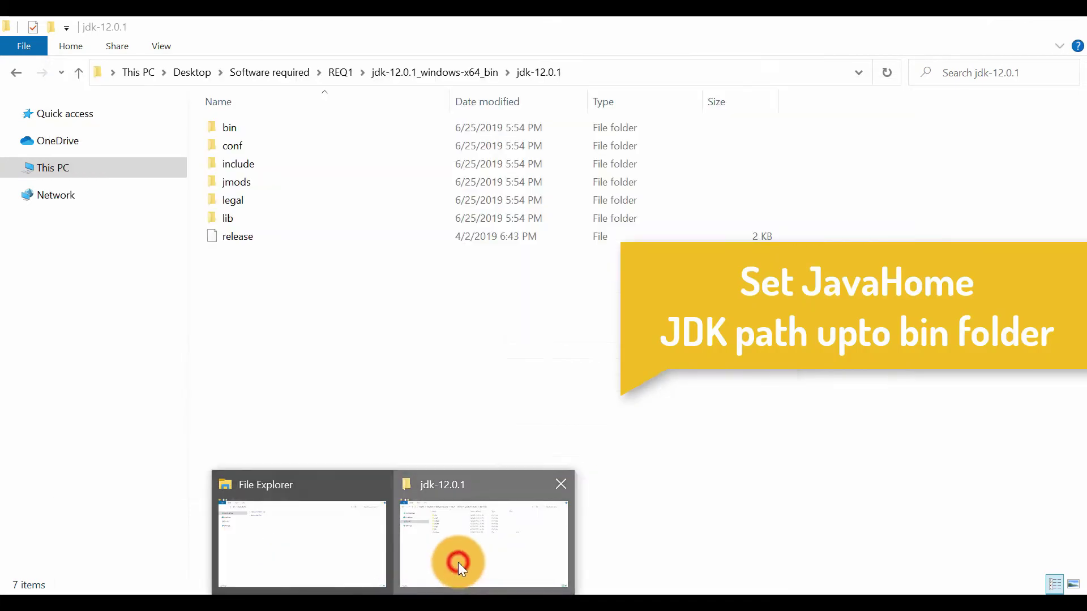
click(311, 135)
double_click(313, 137)
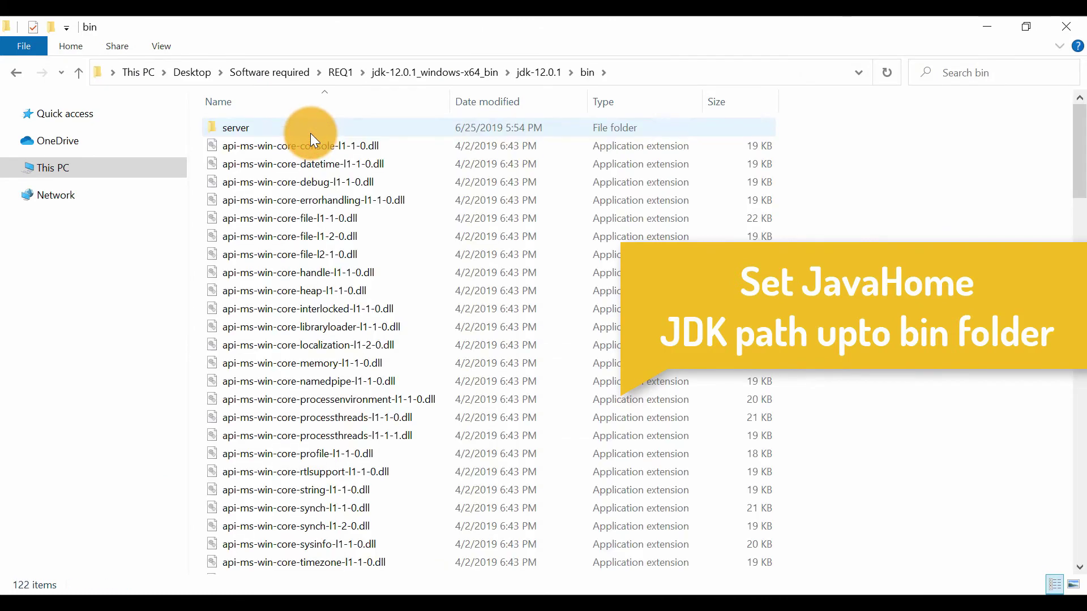
click(641, 72)
key(ctrl+c)
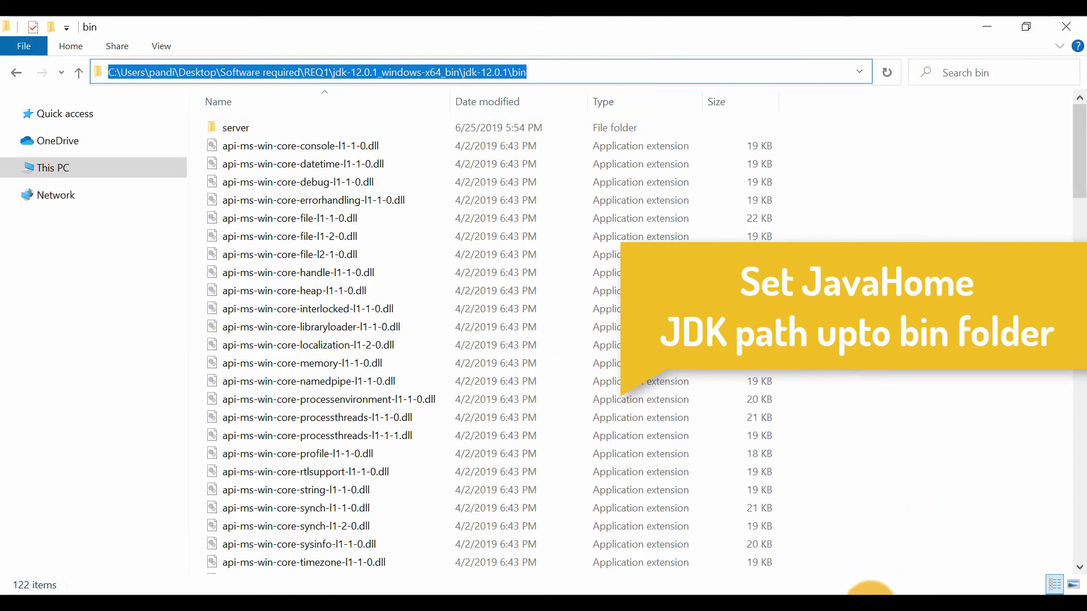
Add the copied jdk-12.0.1\bin path as a new entry of the system Path variable and save all the open settings dialogs
click(946, 592)
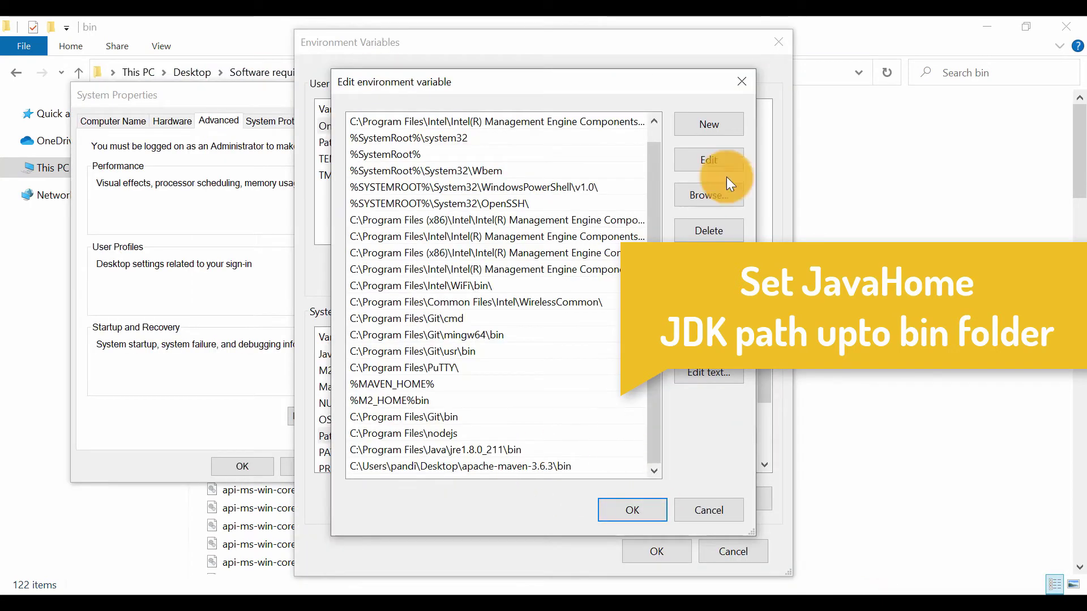
click(708, 122)
key(ctrl+v)
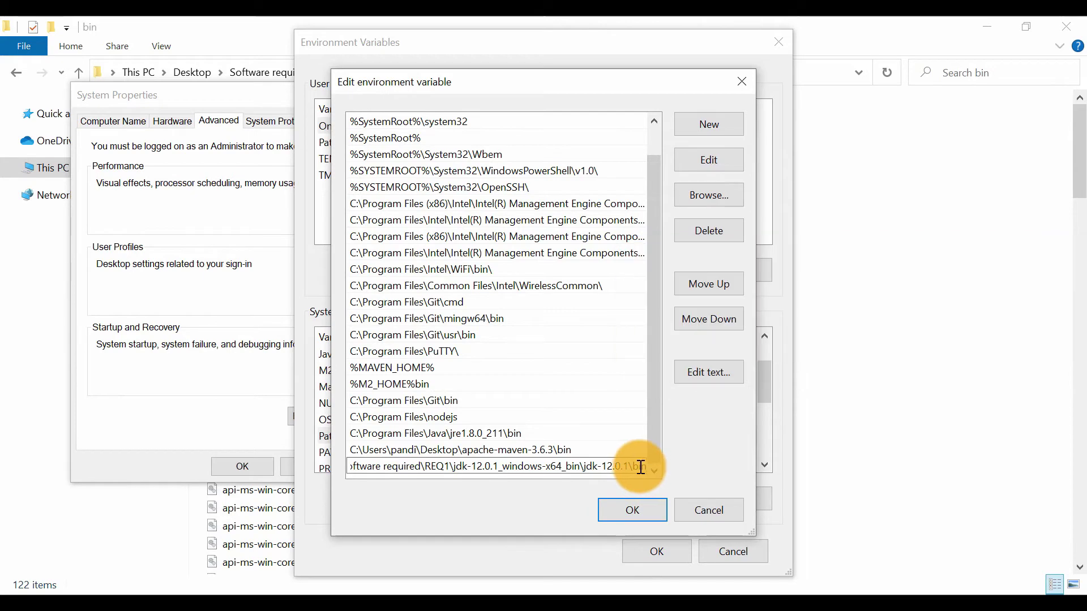
click(628, 503)
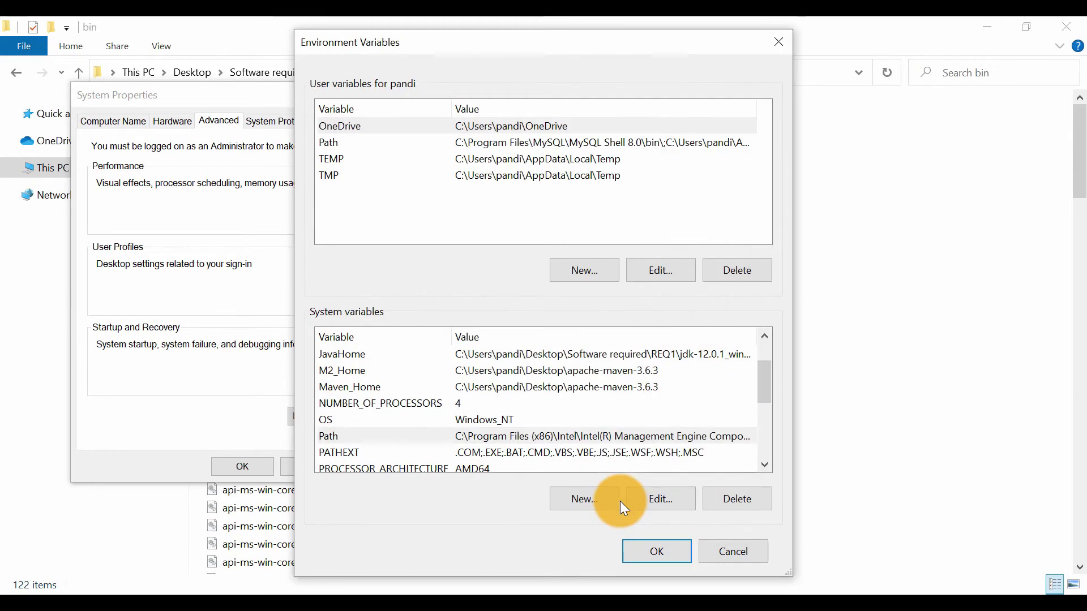
click(657, 548)
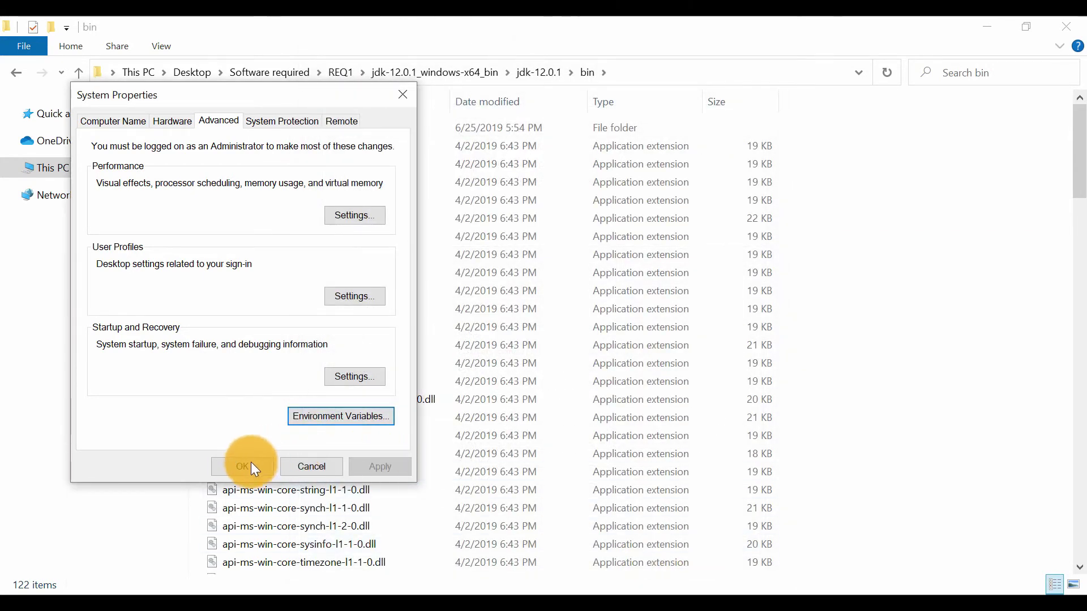
click(250, 467)
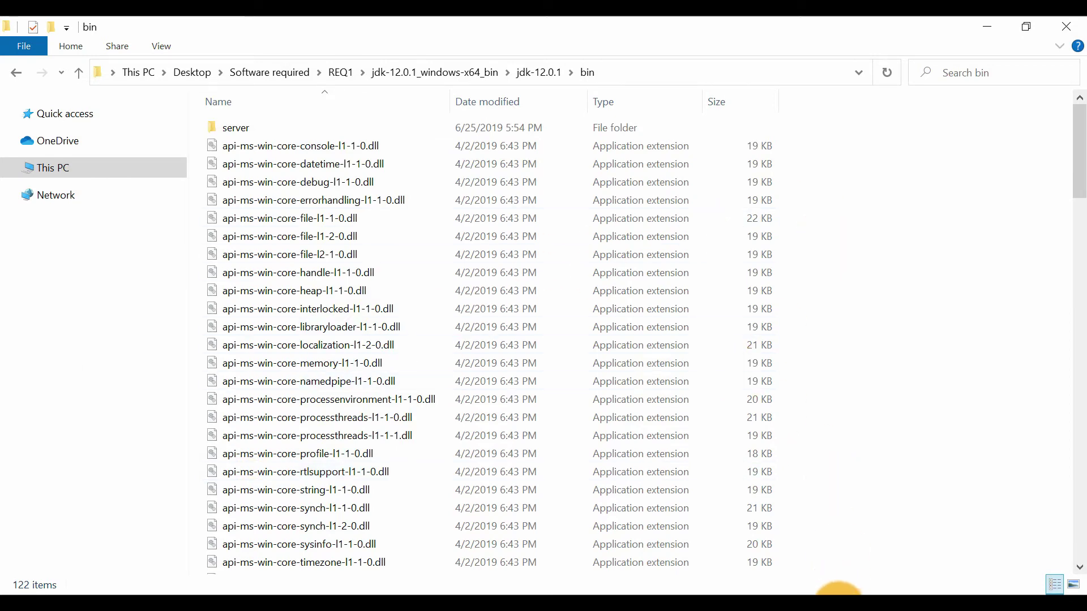
Close the old command prompt and open the MavenPratice folder from the project's resource location in Eclipse
click(833, 592)
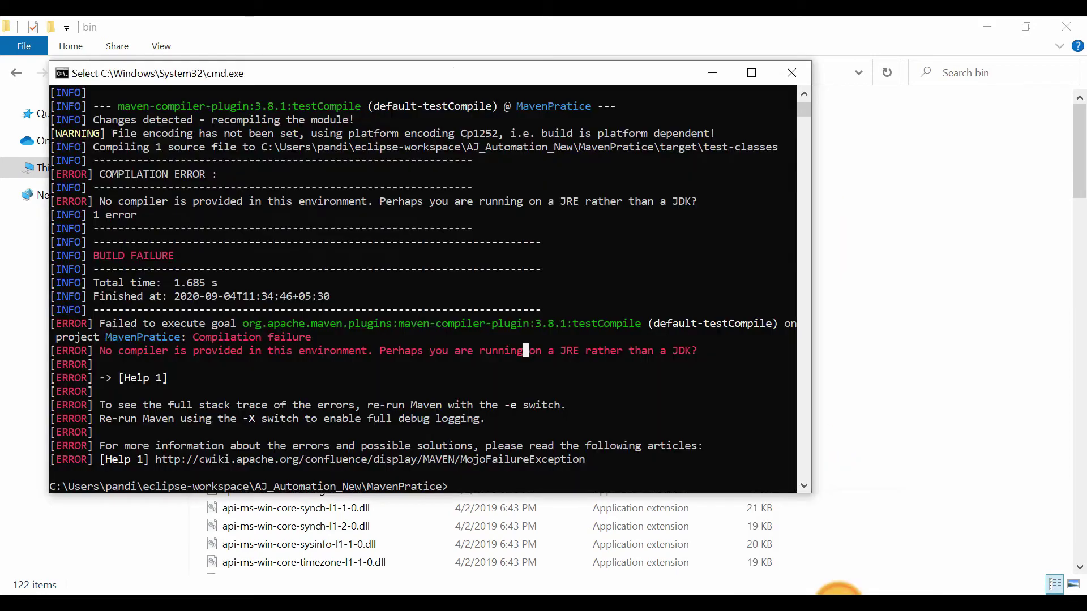
click(783, 69)
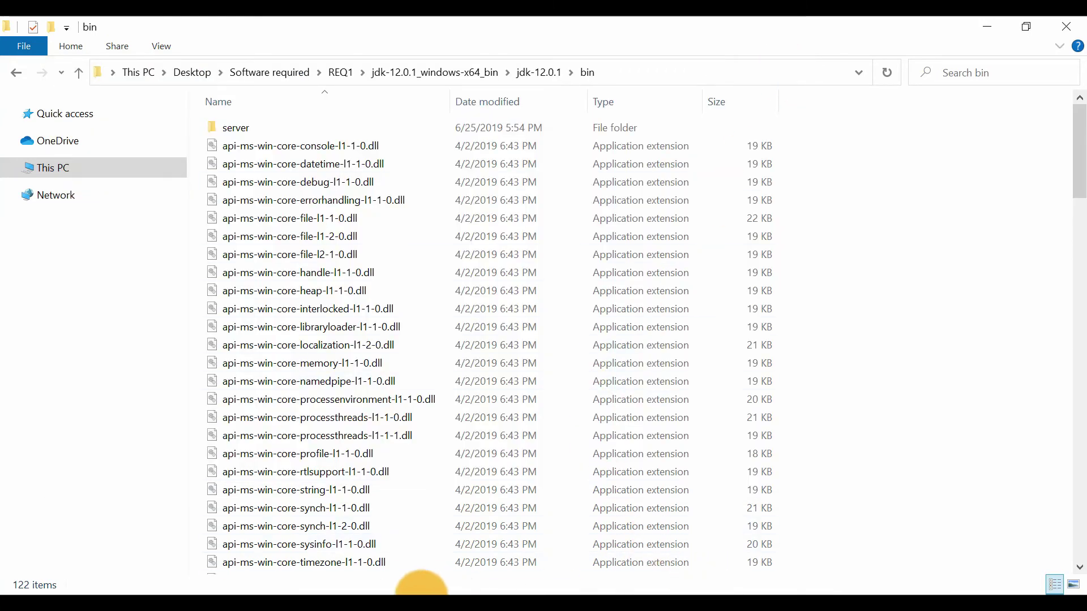
click(395, 608)
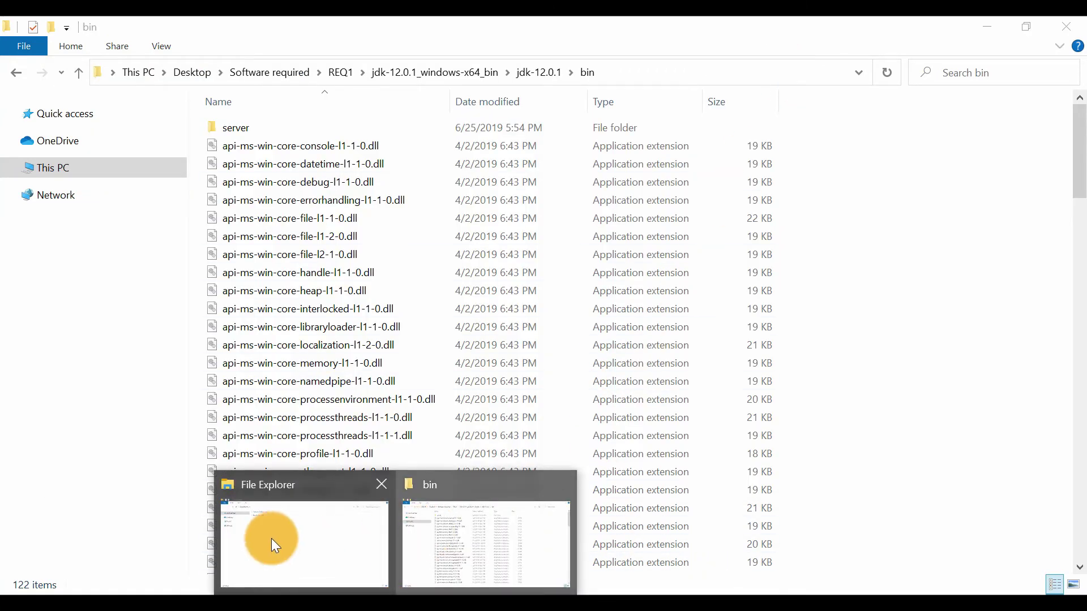
click(267, 538)
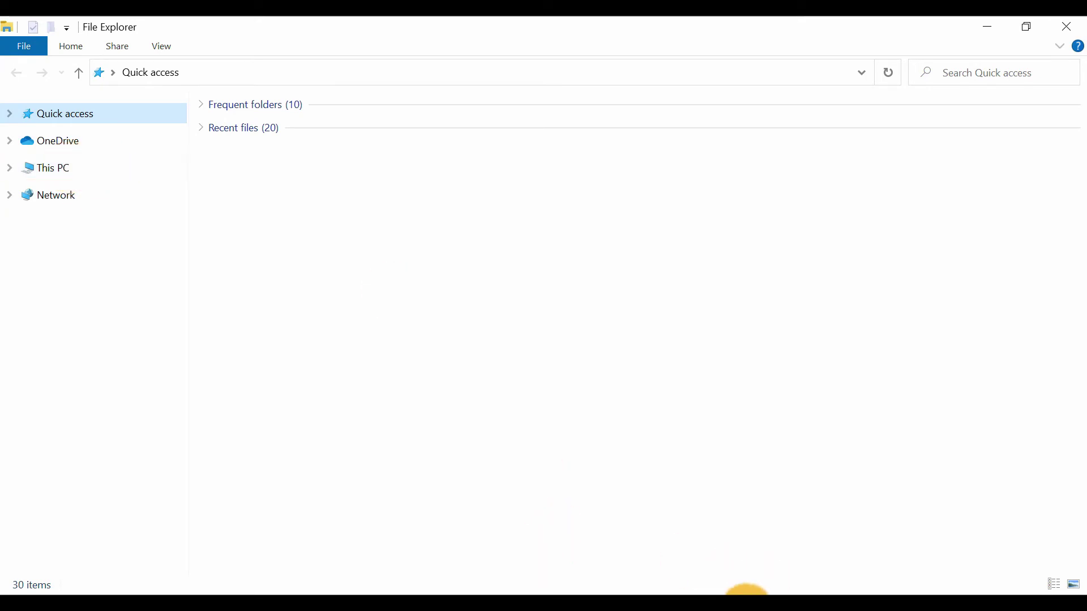
click(747, 605)
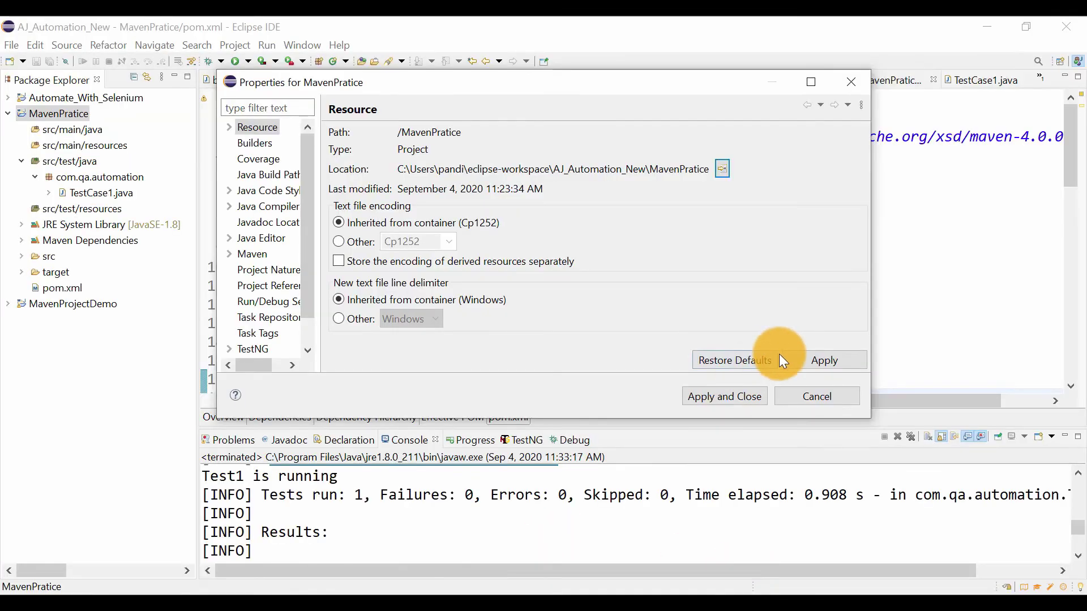
click(722, 169)
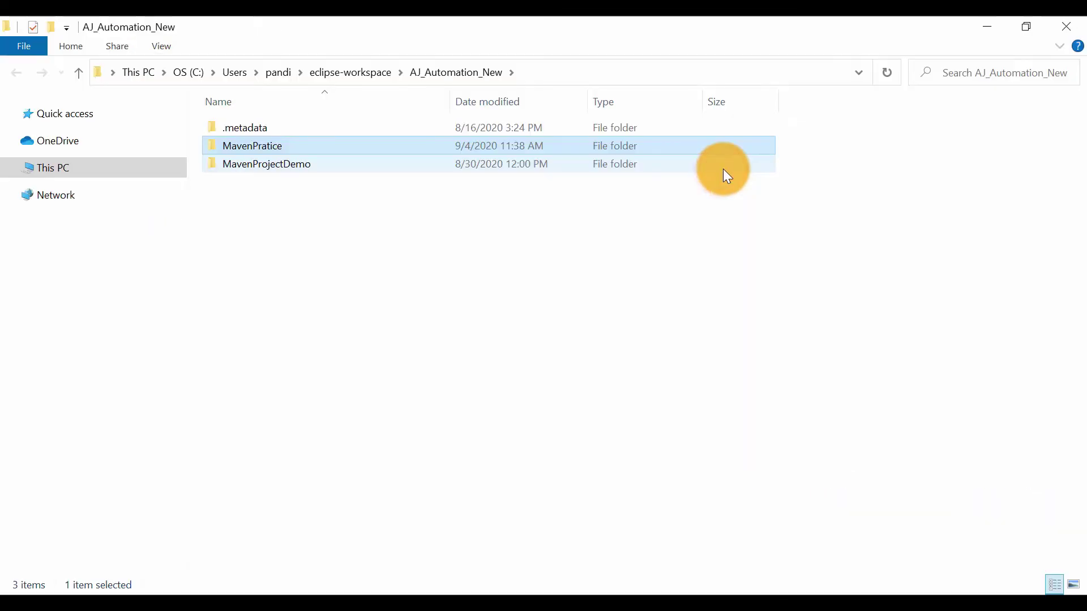
double_click(386, 146)
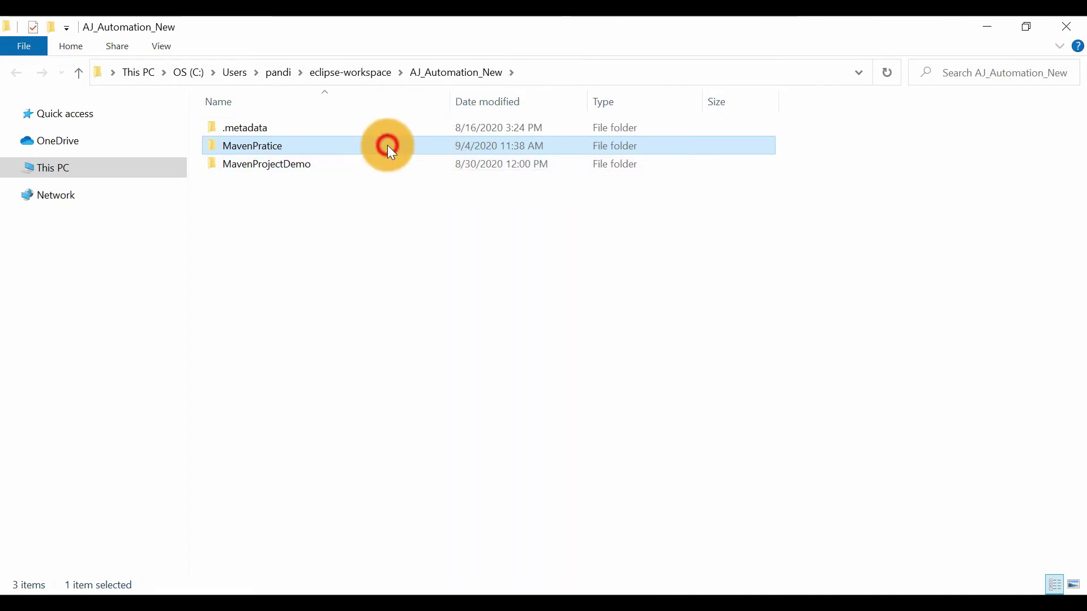
Open a new command prompt in the MavenPratice folder and run mvn test
click(625, 69)
text(cmd)
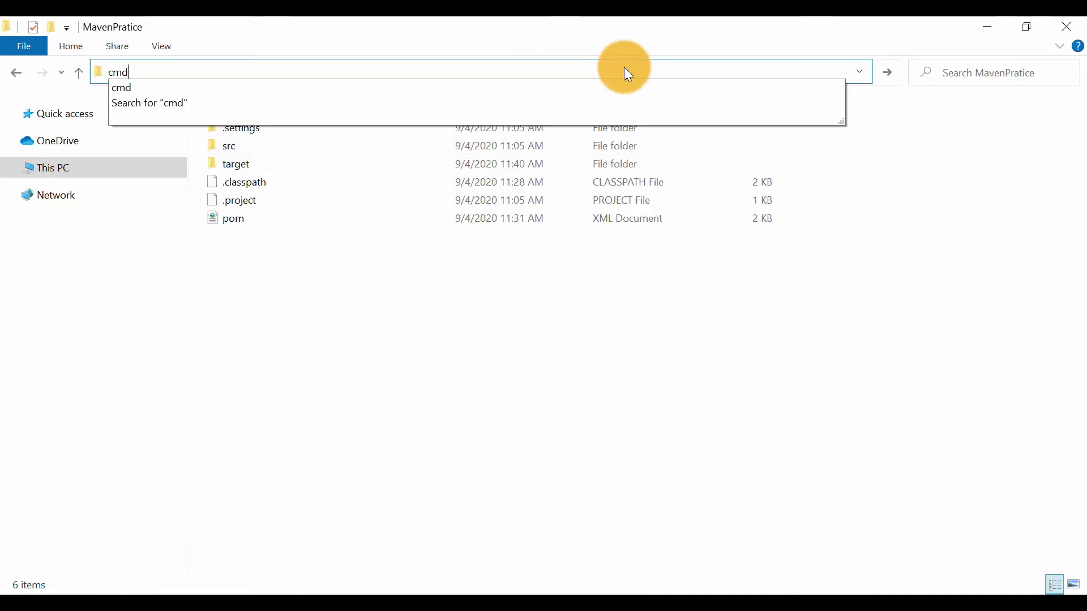
key(Return)
text(m)
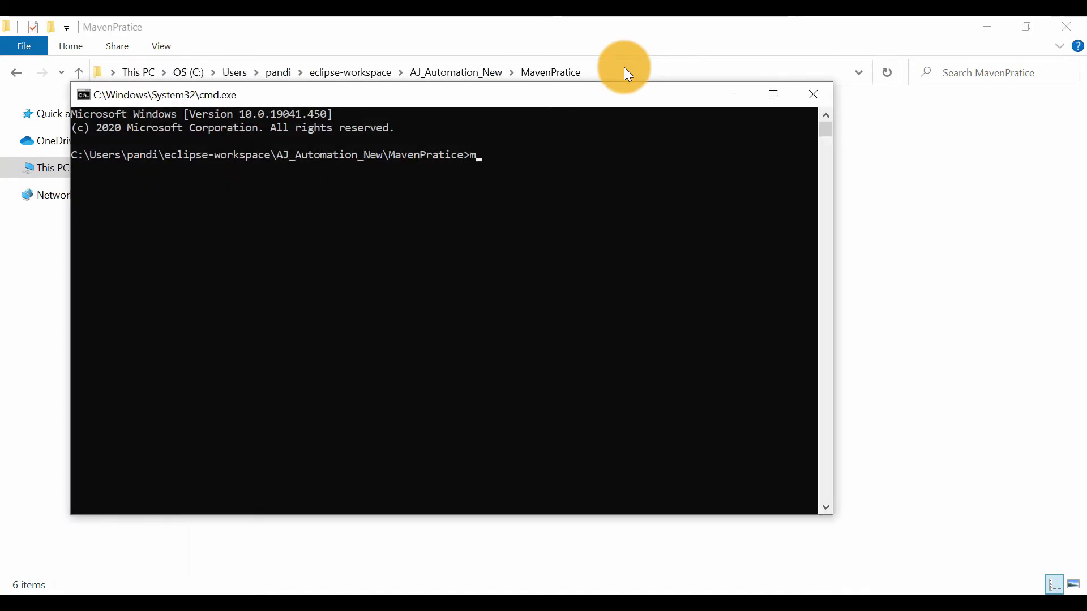
text(vn test)
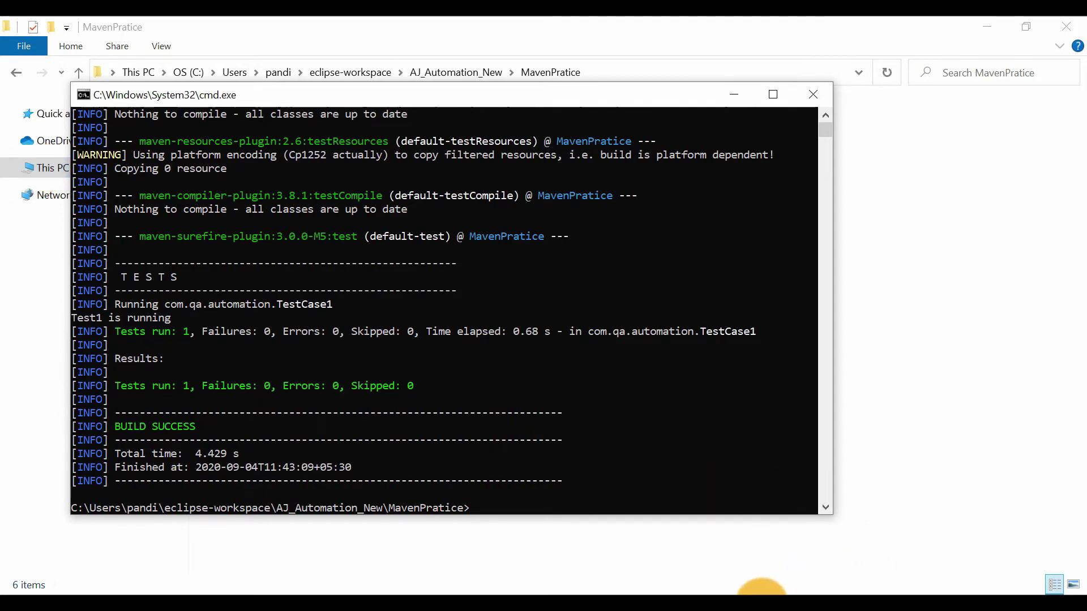
Switch to the Maven Session notes in Notepad and review the compiler plugin configuration for pom.xml
click(762, 594)
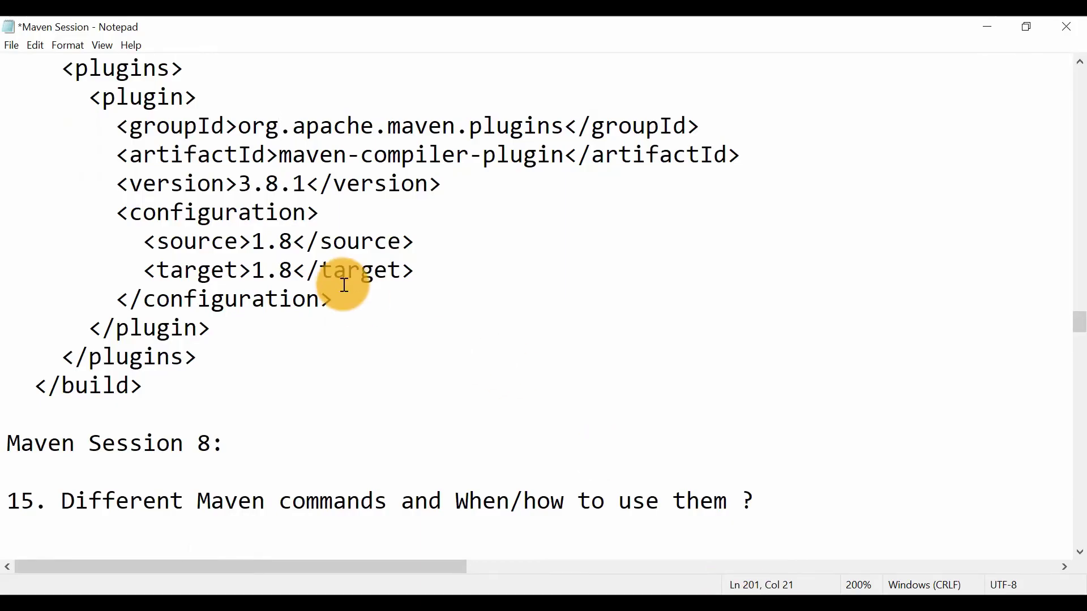
scroll(343, 283, up, 1)
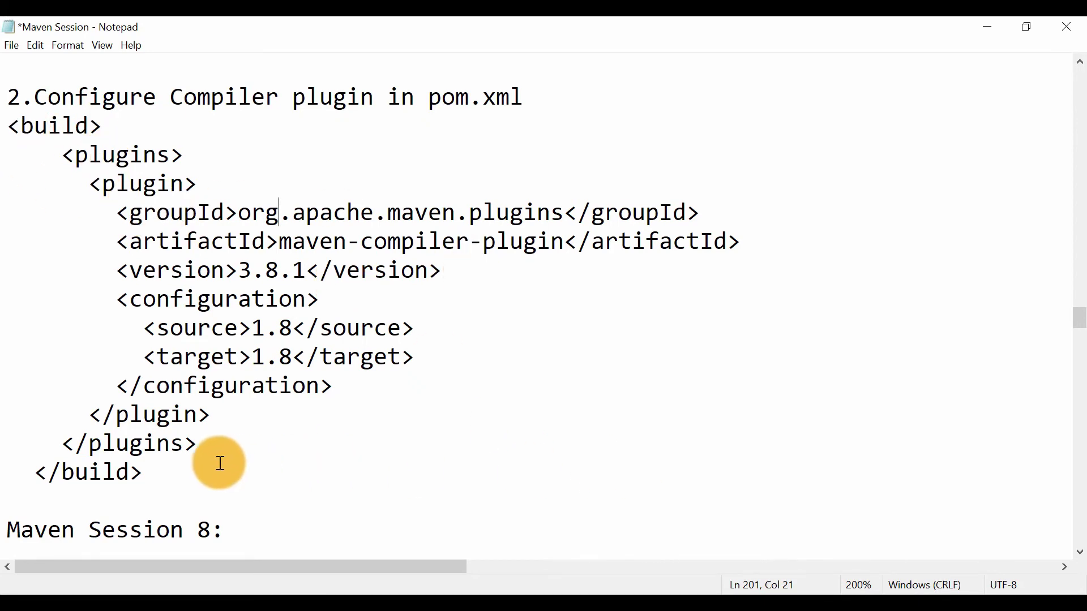
drag(149, 477, 3, 155)
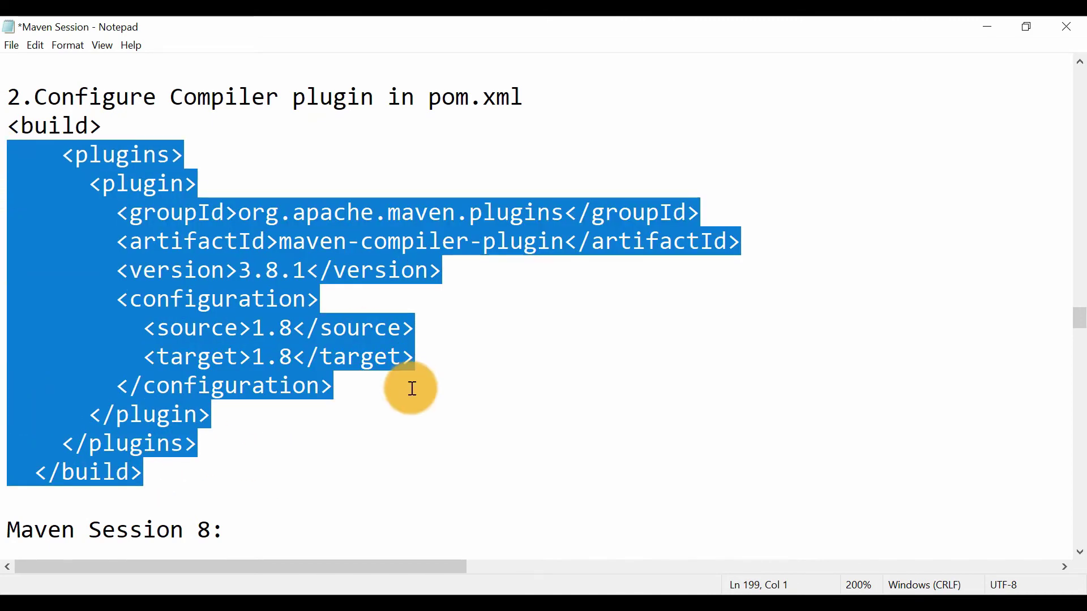
Switch to Eclipse, cancel the MavenPratice properties dialog and review the compiler and surefire plugins in pom.xml
click(719, 605)
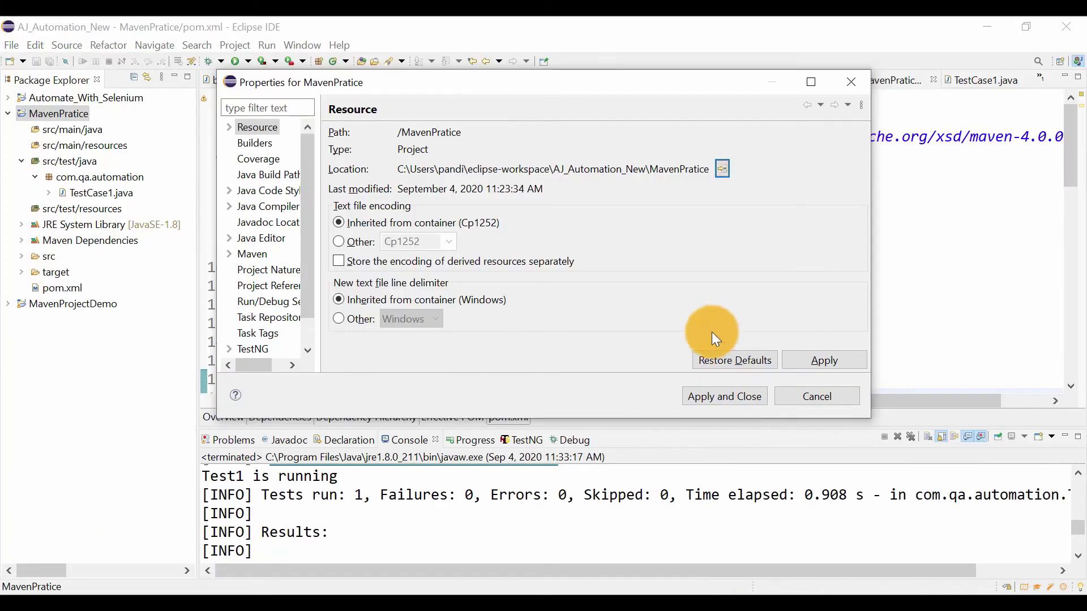
click(814, 396)
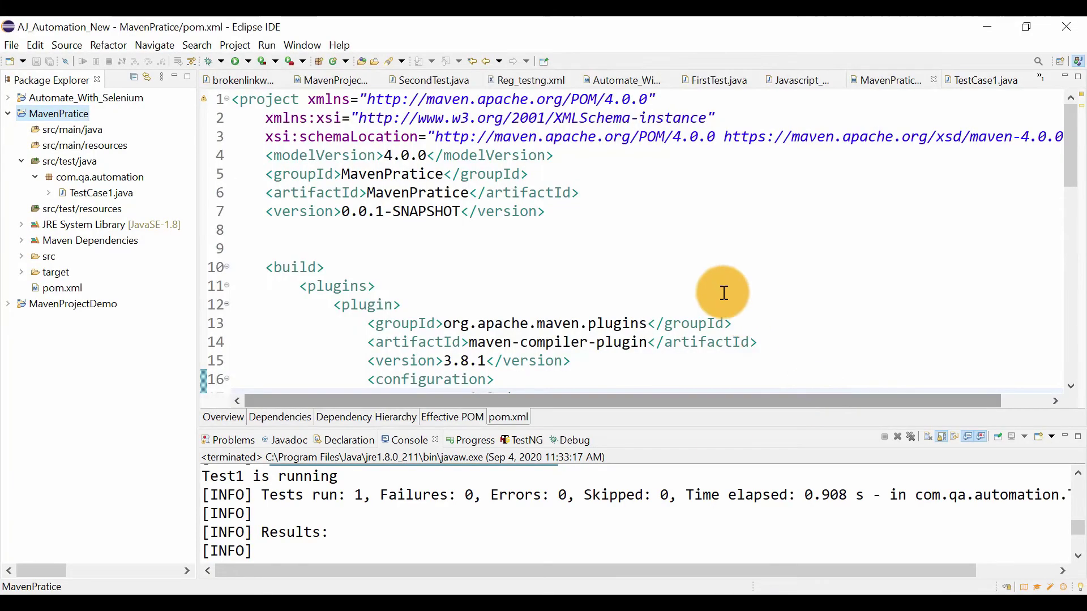
scroll(664, 278, down, 5)
scroll(663, 278, up, 4)
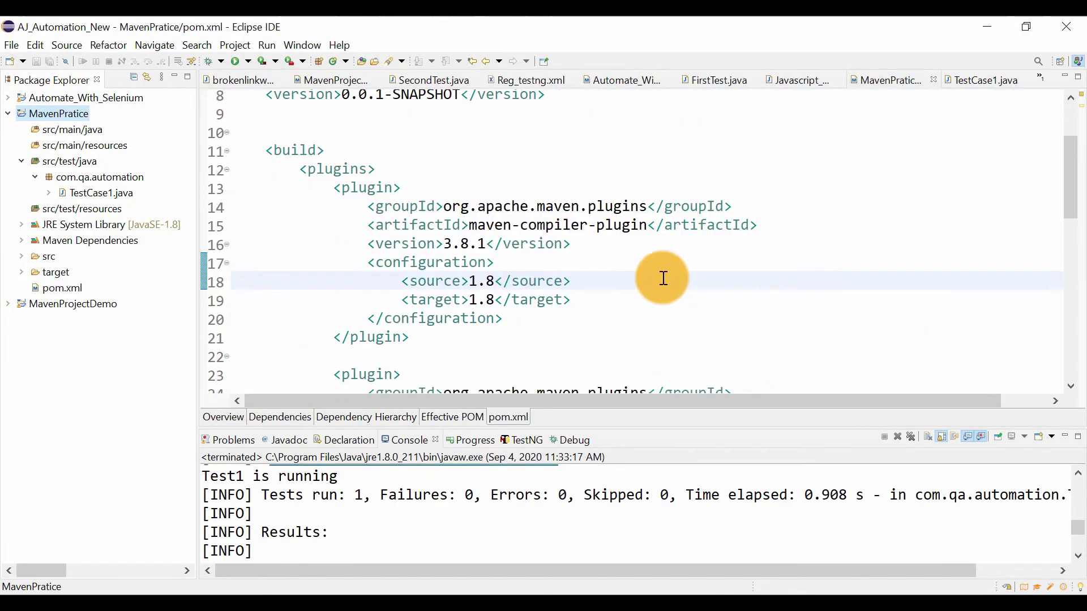
scroll(664, 278, up, 1)
scroll(663, 278, down, 4)
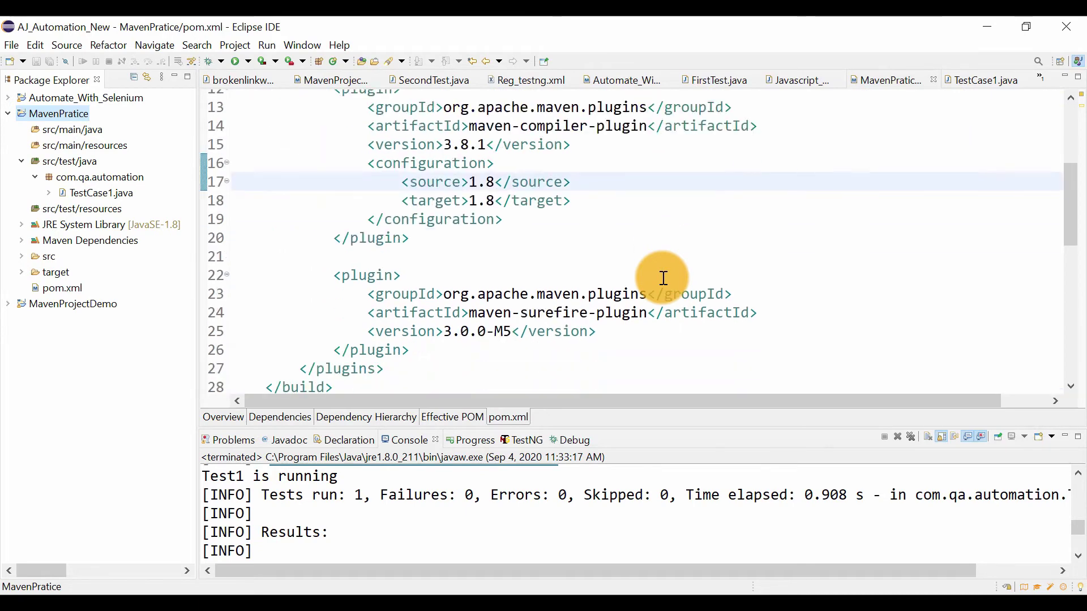
scroll(663, 278, up, 2)
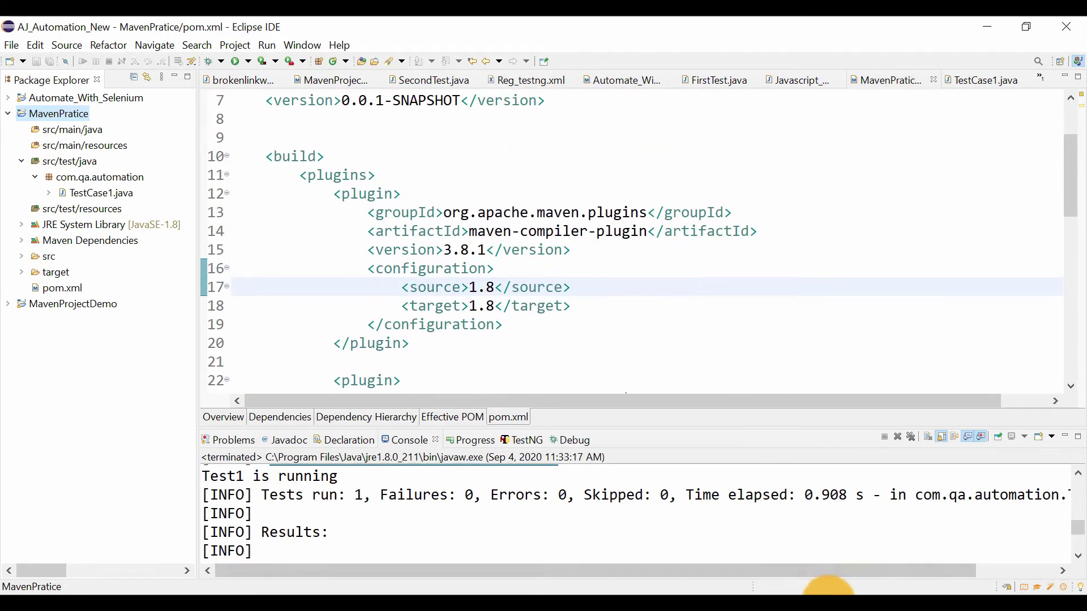
Switch back to the Notepad notes and add the line "3. Download and Install JDK 1.8" below the build block
click(766, 589)
click(434, 357)
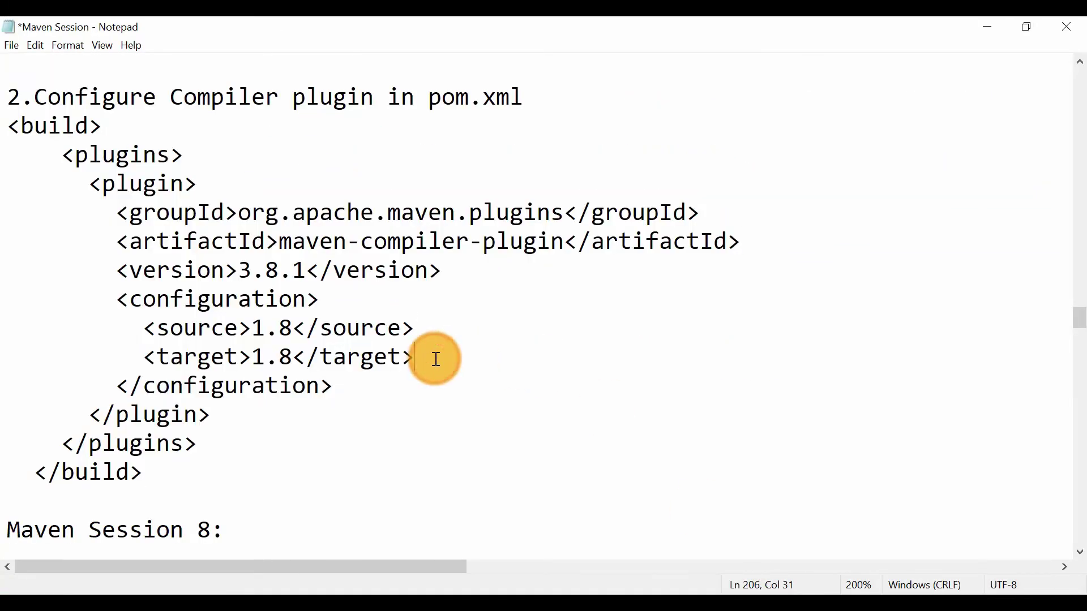
scroll(436, 360, up, 1)
scroll(436, 360, down, 5)
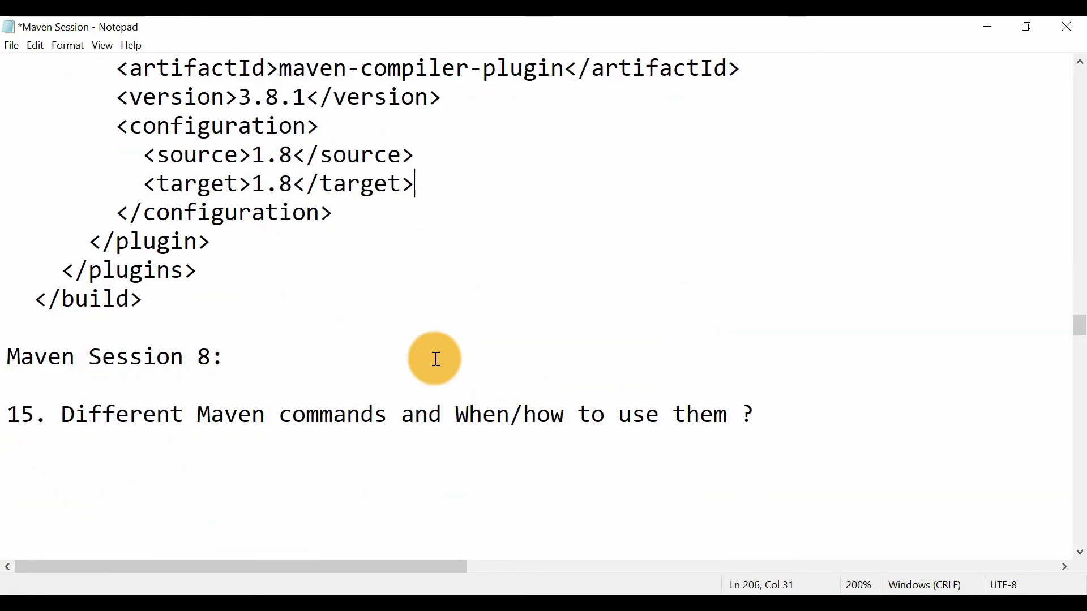
scroll(443, 260, up, 1)
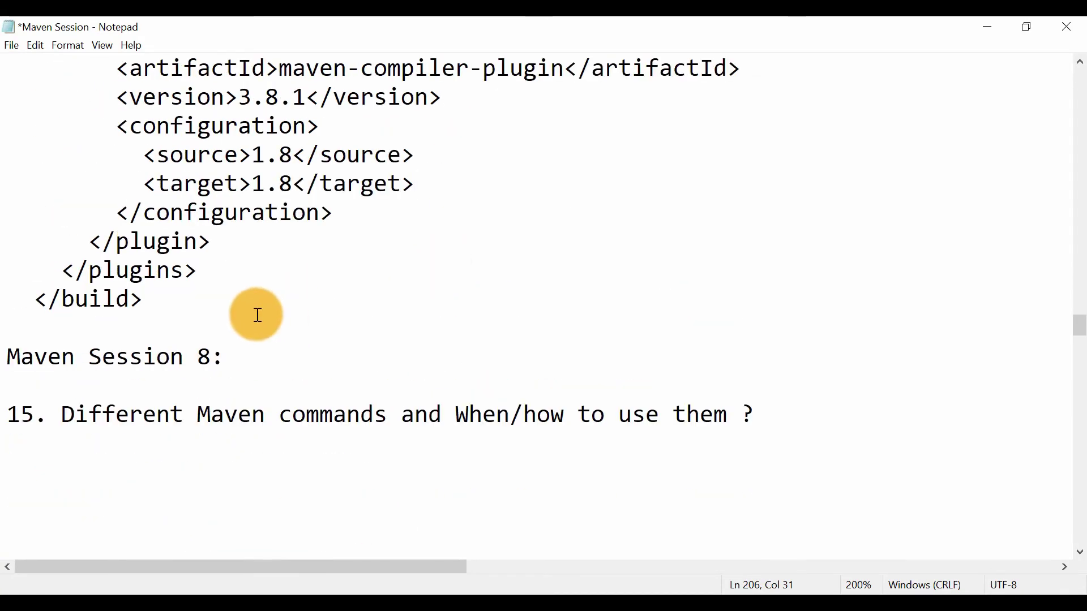
key(Return)
text(3)
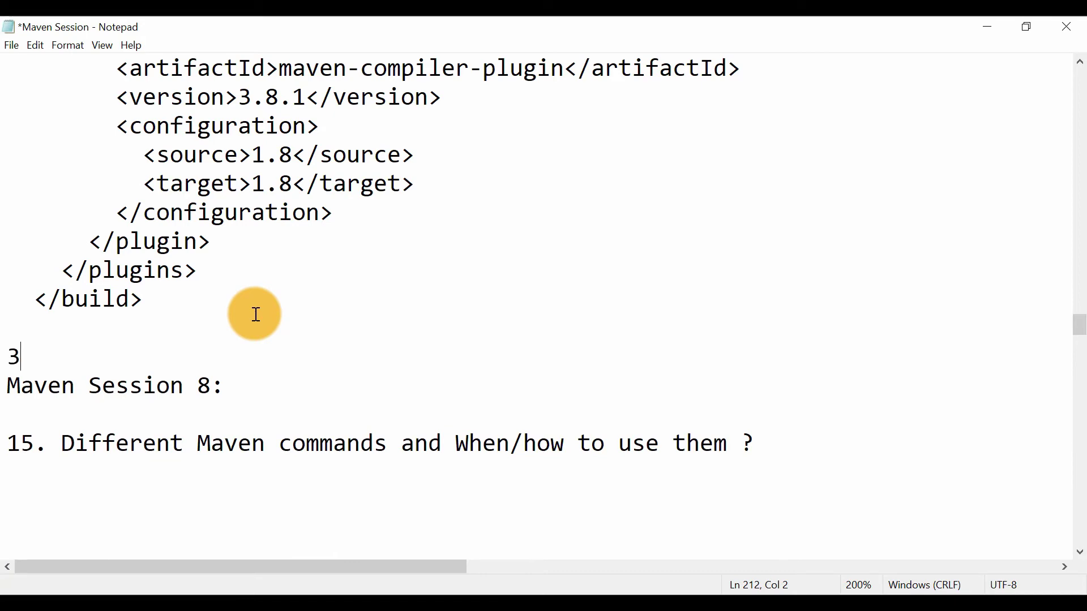
text(. A)
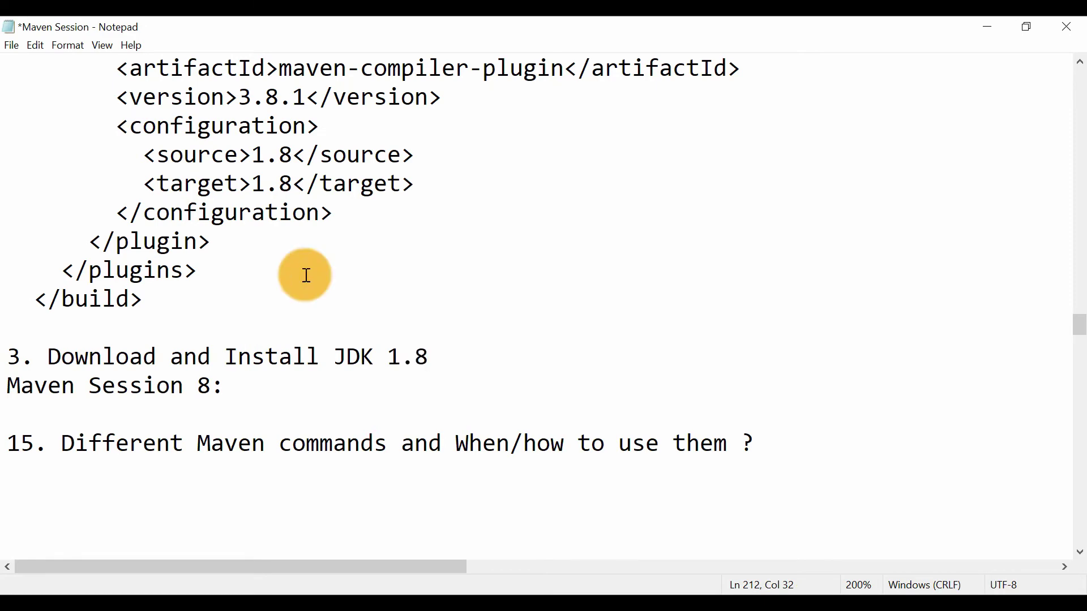
Review the Maven Session 7 notes from the common errors through the listed solutions to the JDK 1.8 line
scroll(361, 237, up, 6)
scroll(364, 238, up, 5)
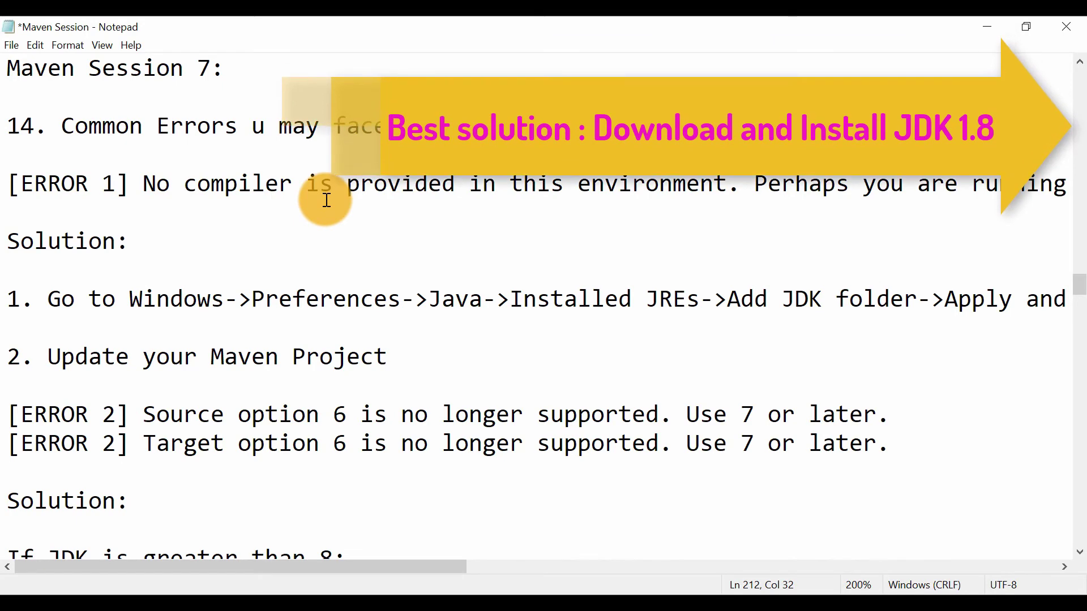
scroll(327, 200, down, 4)
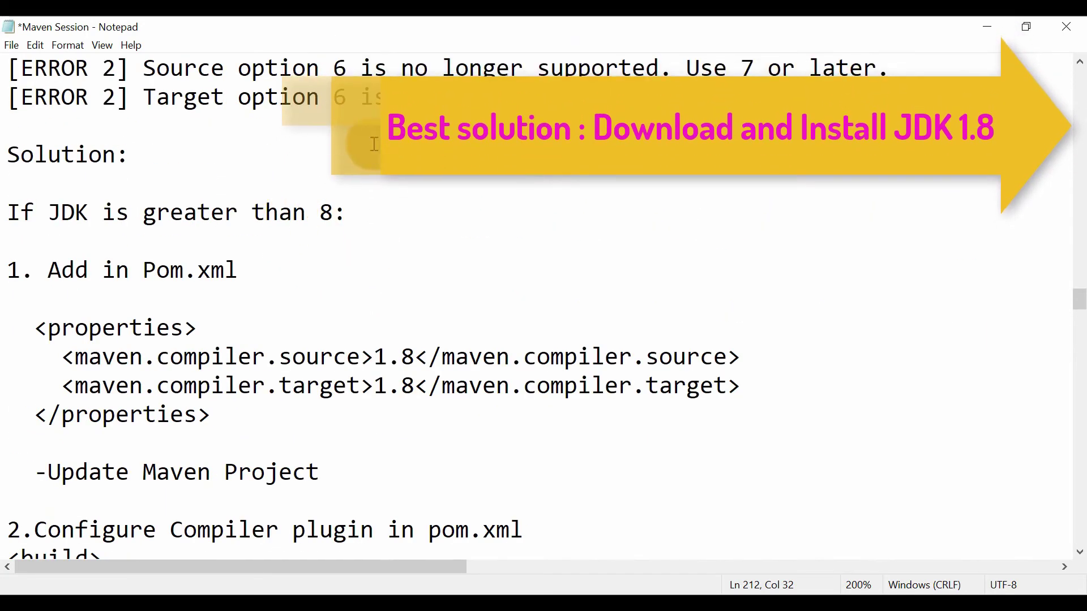
scroll(241, 145, up, 1)
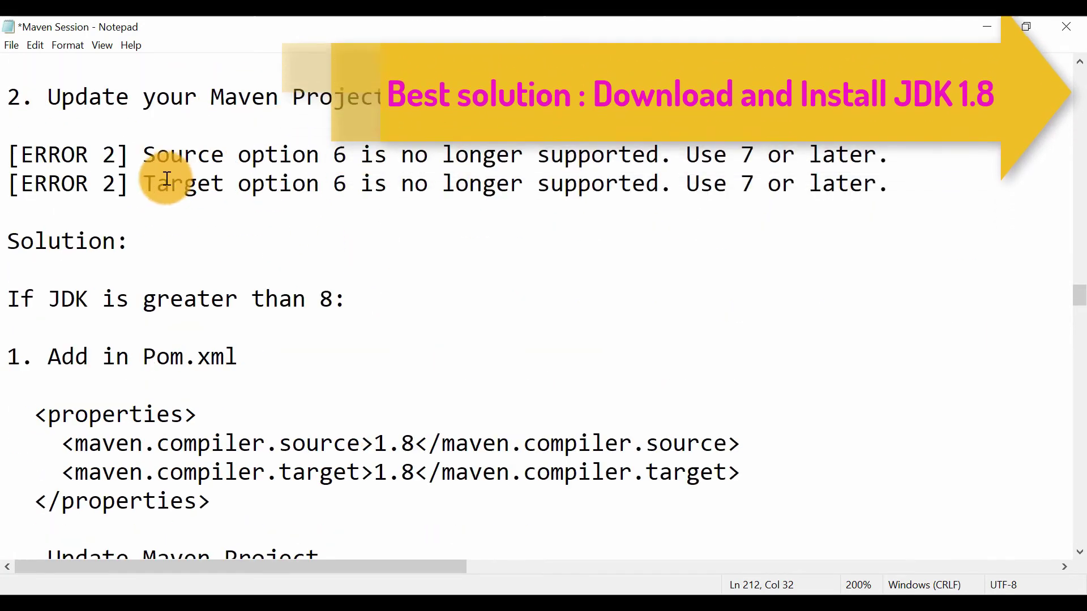
scroll(224, 303, down, 1)
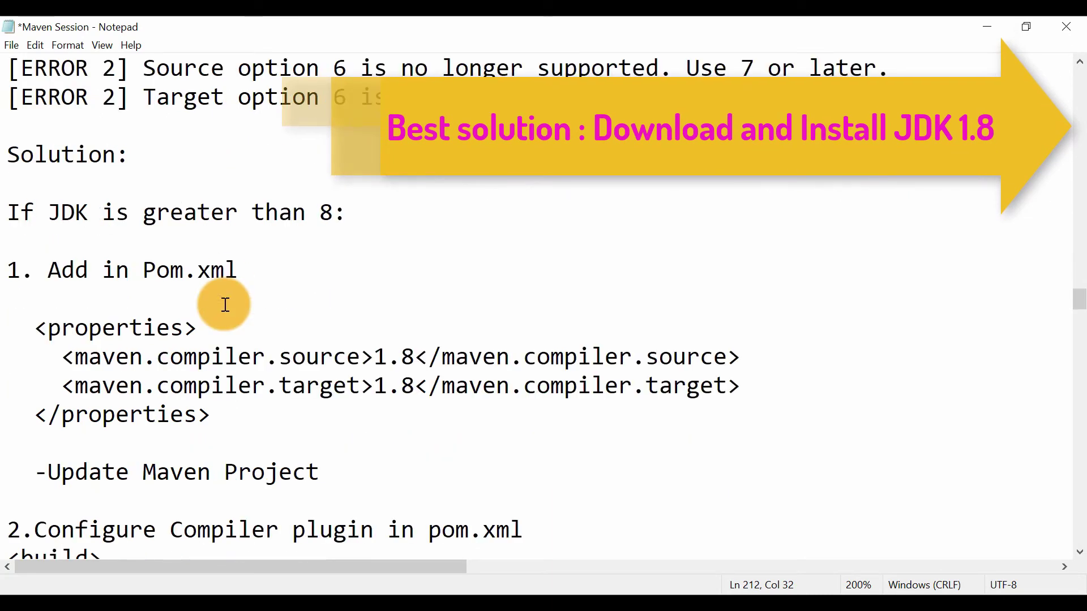
scroll(347, 335, down, 3)
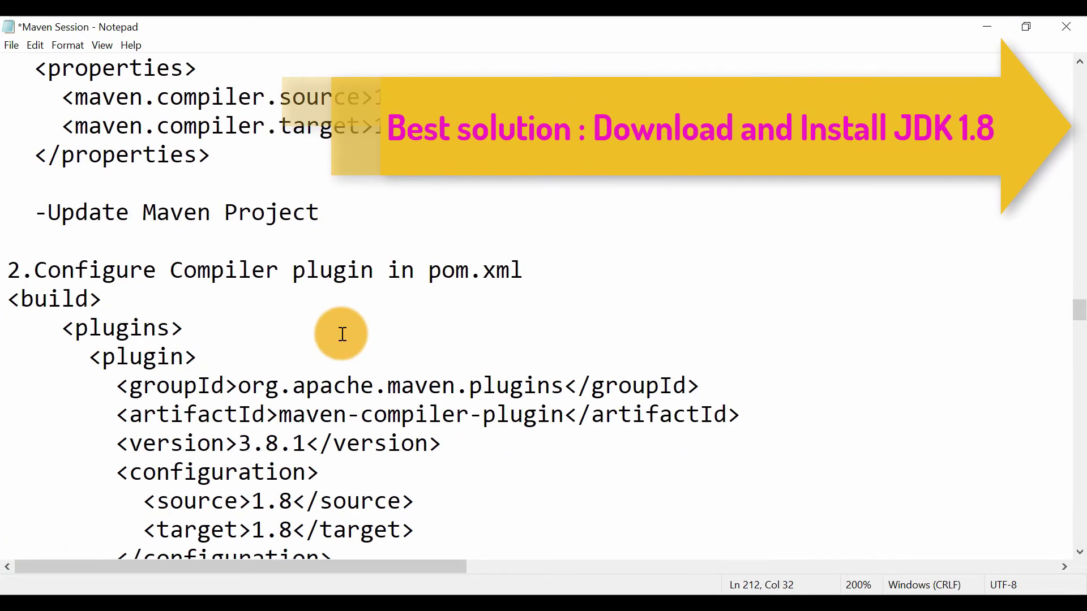
scroll(342, 334, down, 2)
scroll(414, 408, down, 3)
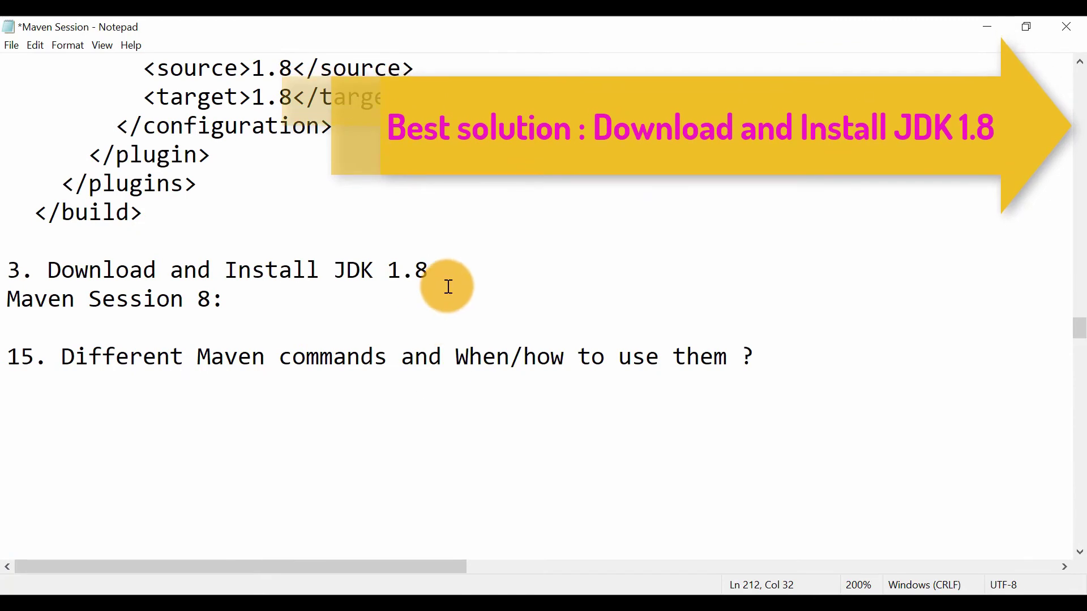
Insert two line breaks between the JDK 1.8 line and the Maven Session 8 heading
key(Return)
key(Return)
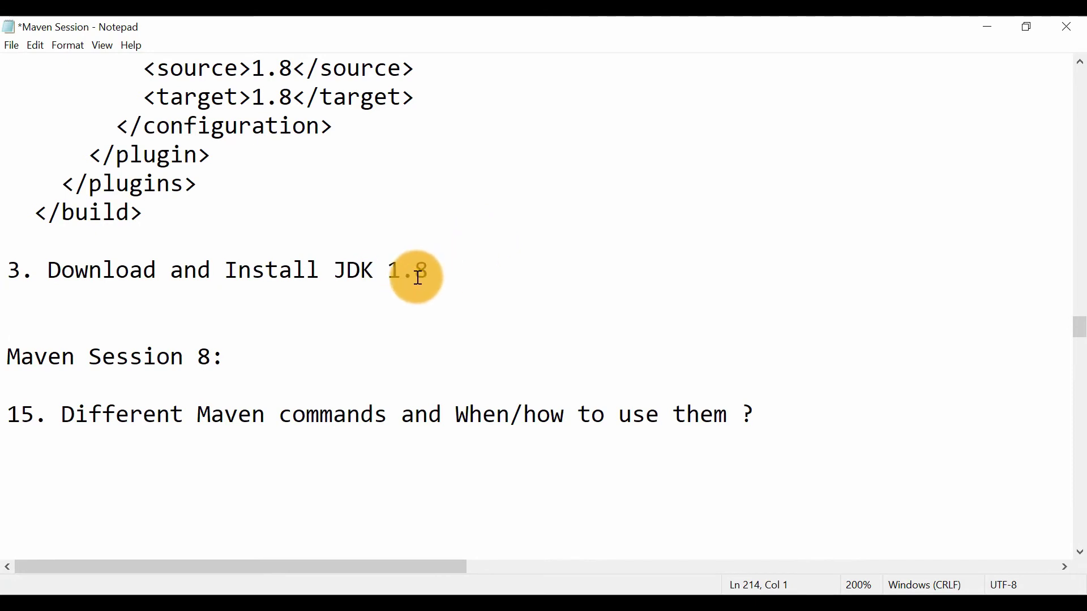
drag(419, 277, 124, 279)
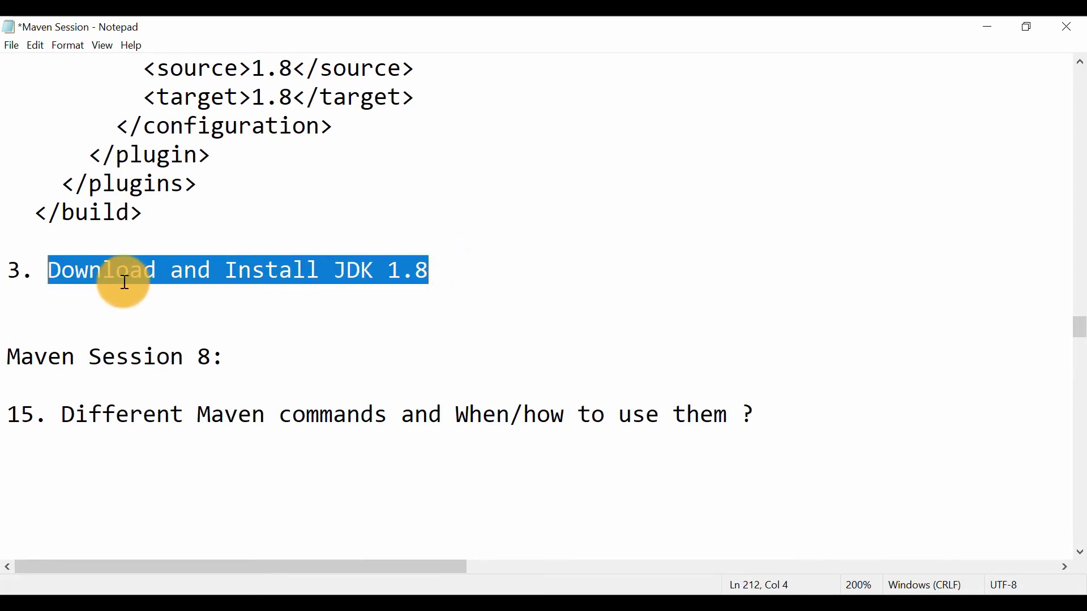
click(467, 285)
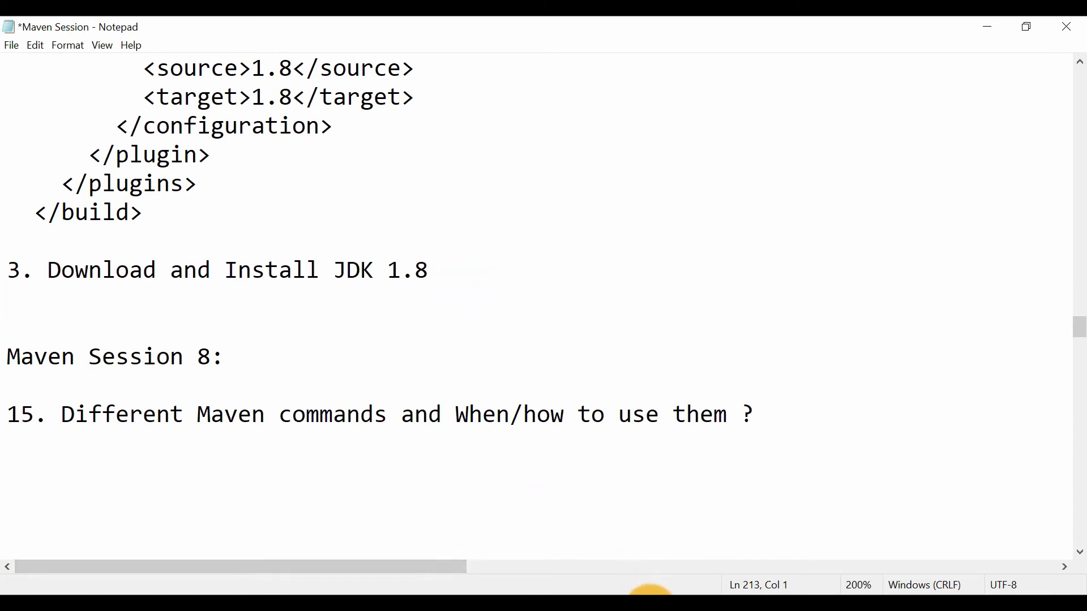
Switch to Chrome and search Google for "jdk 1.8 download"
click(651, 600)
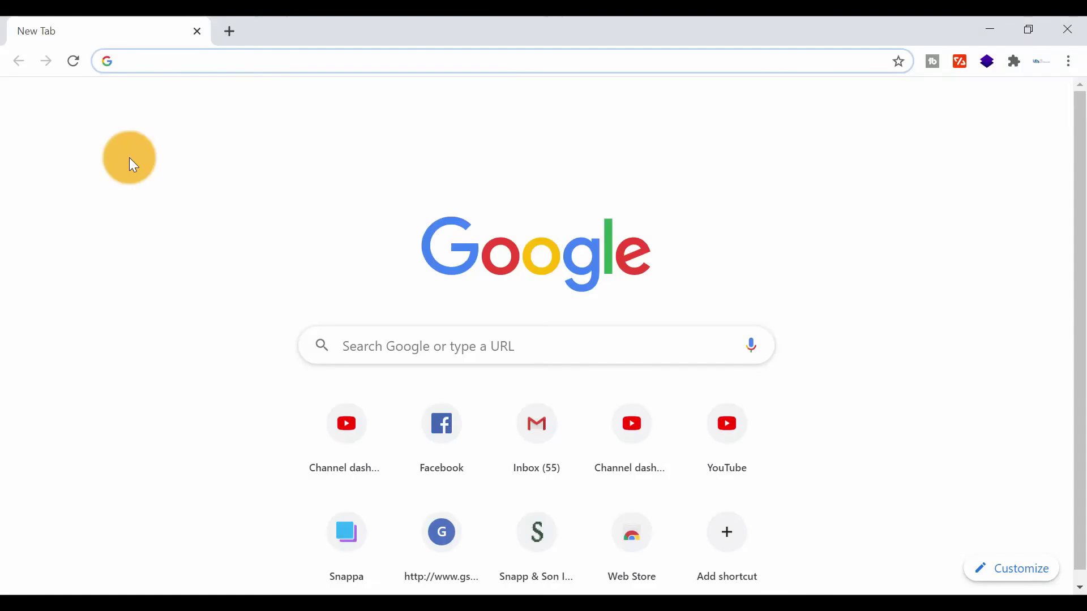
click(208, 105)
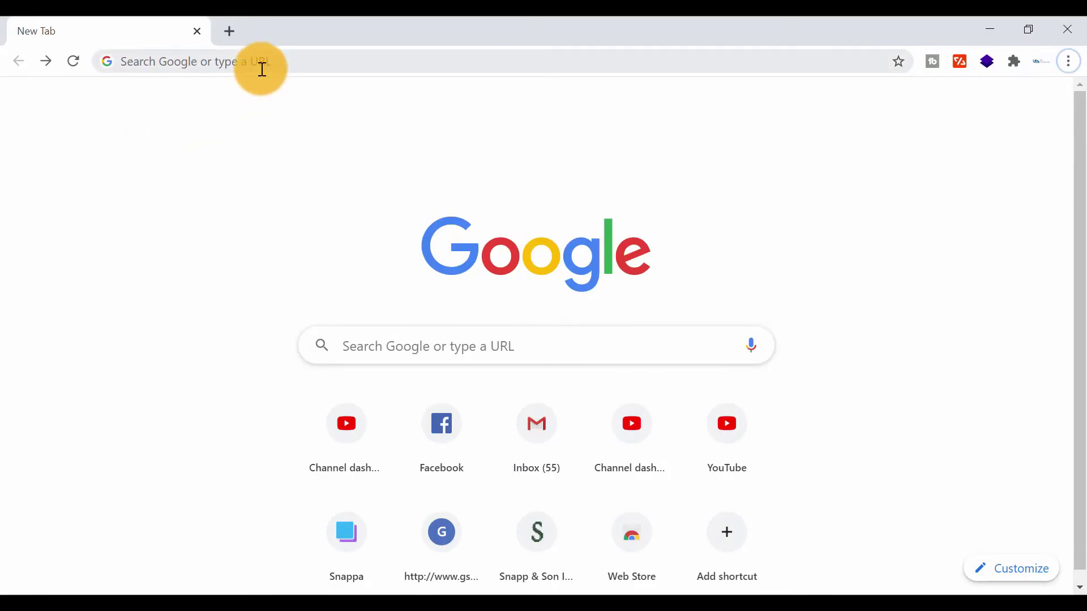
click(262, 69)
text(jdk)
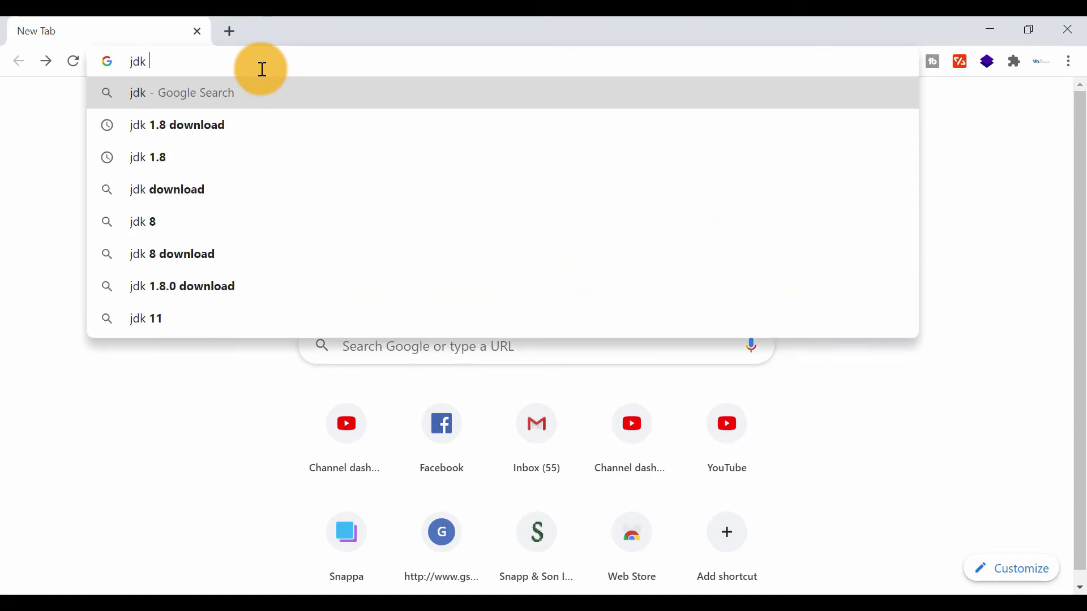
key(Down)
key(Return)
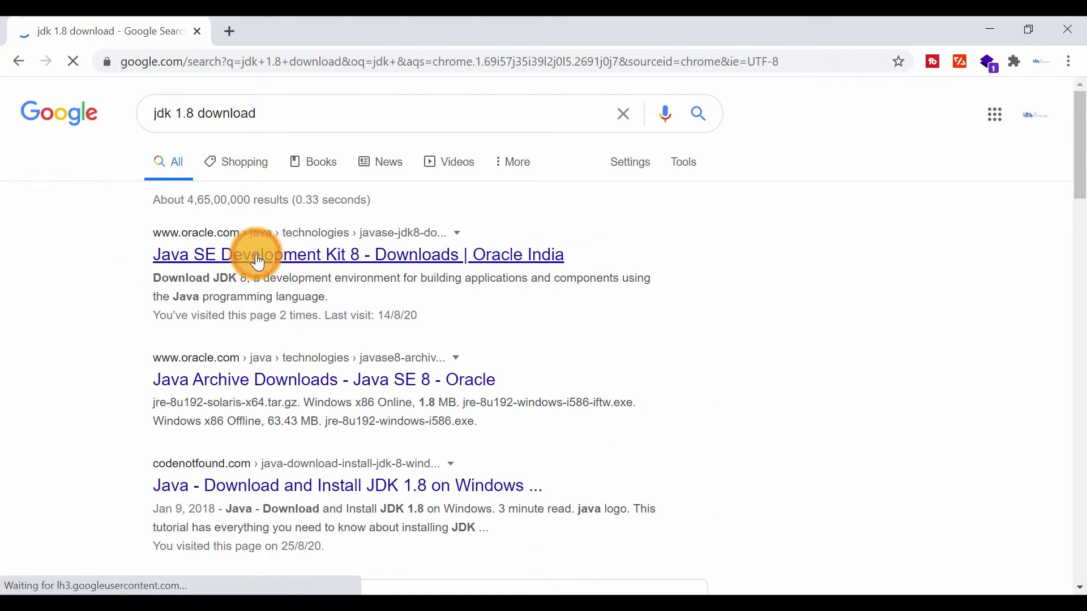
Open Oracle's Java SE Development Kit 8 downloads page and find the Windows installers
click(258, 262)
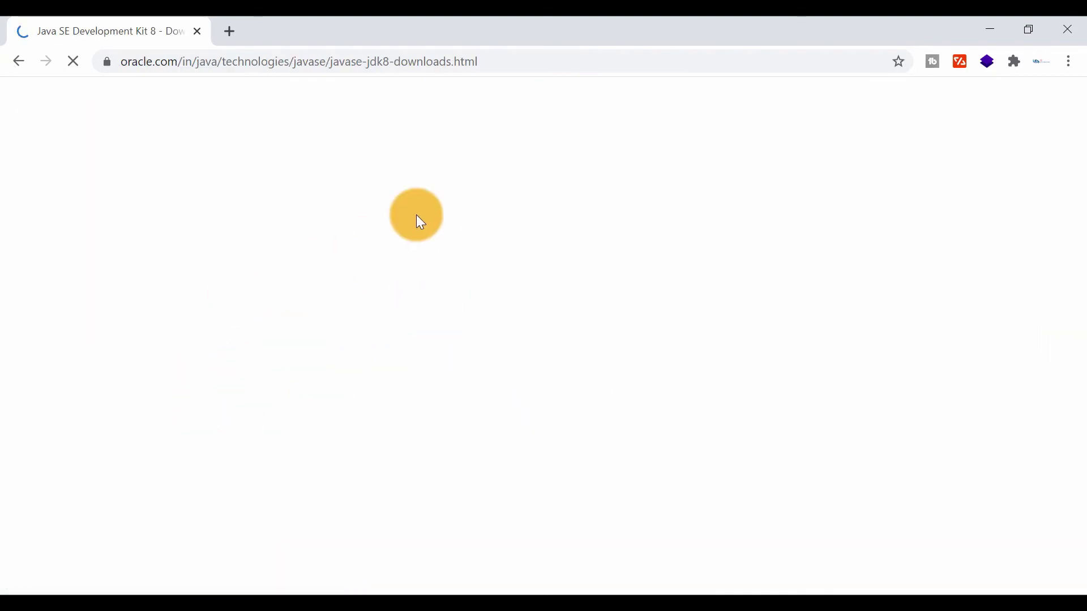
scroll(333, 416, down, 12)
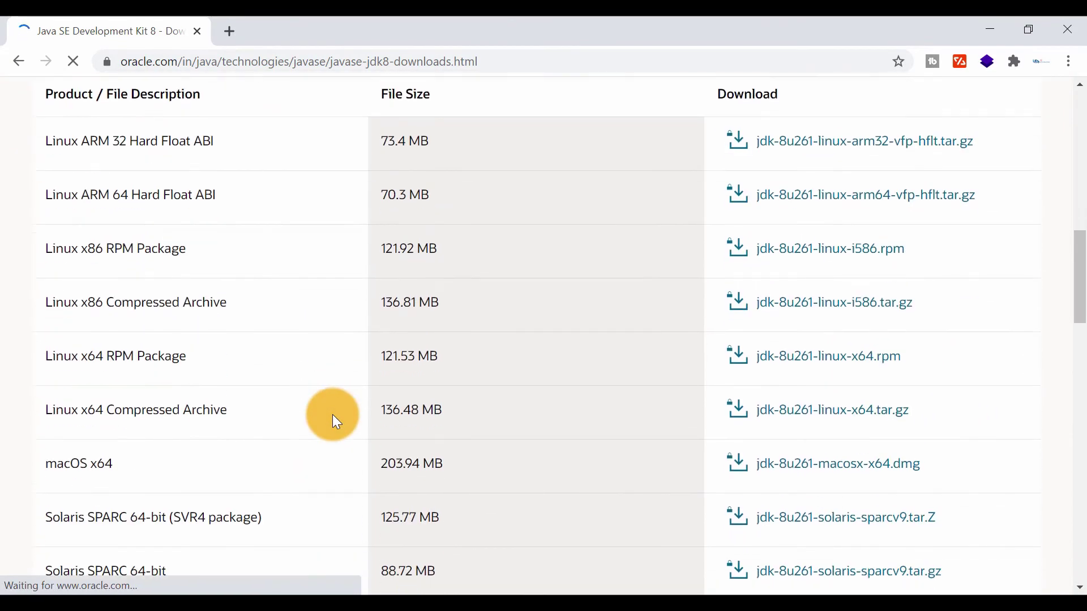
scroll(333, 416, down, 6)
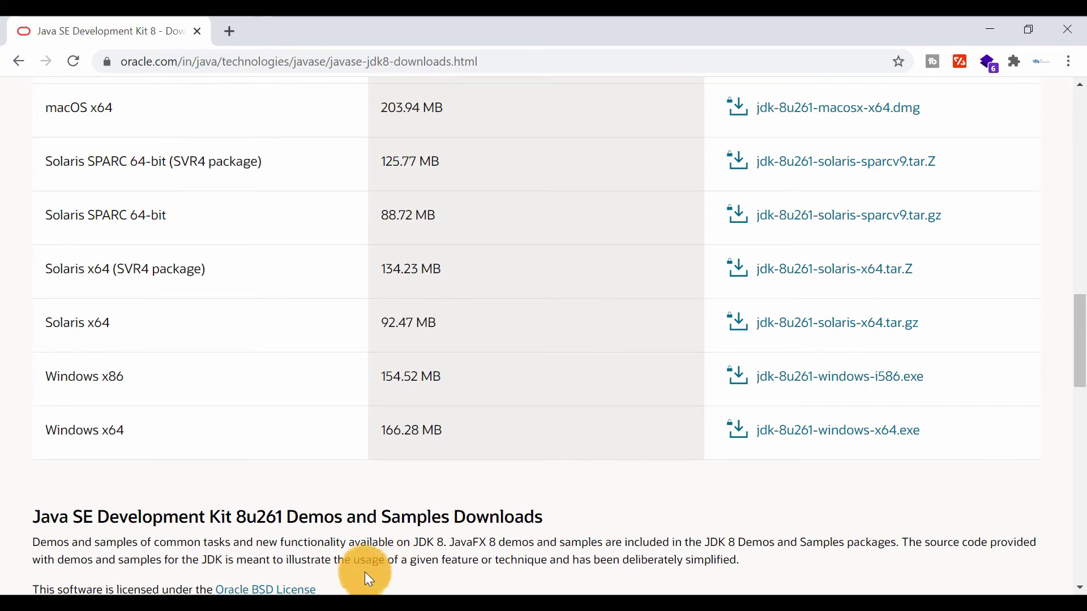
Switch to Eclipse, delete the configuration block with the source and target entries from the maven-compiler-plugin in pom.xml, and save the file
click(396, 604)
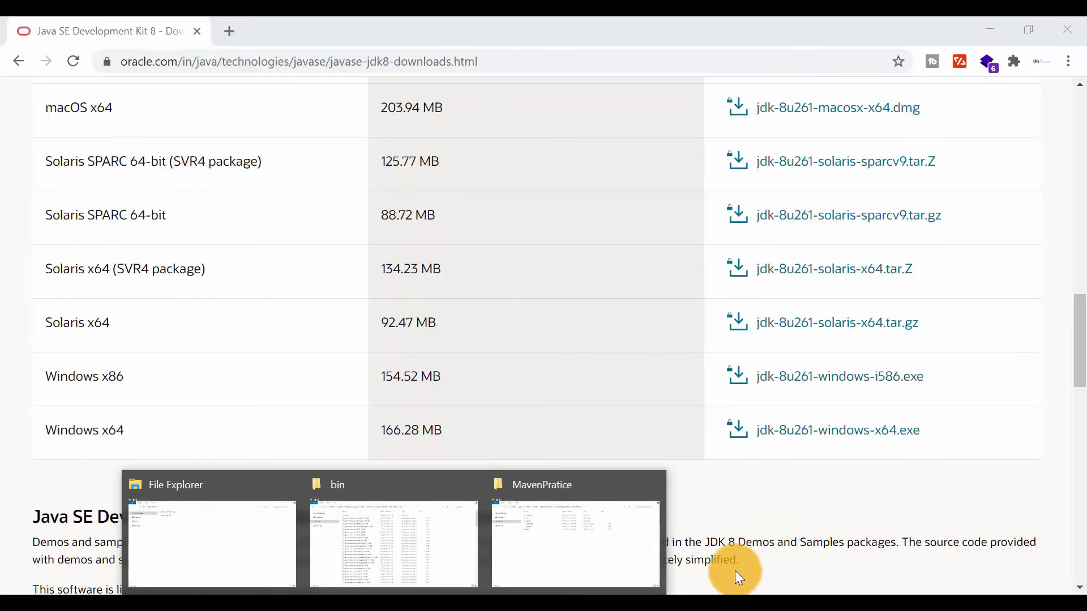
click(730, 593)
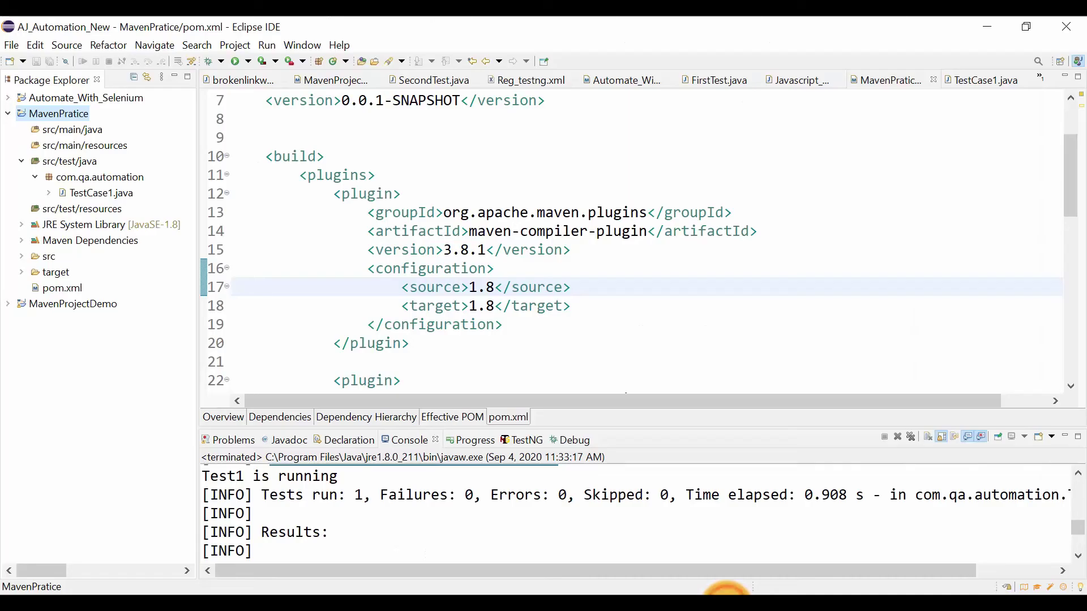
scroll(462, 303, up, 2)
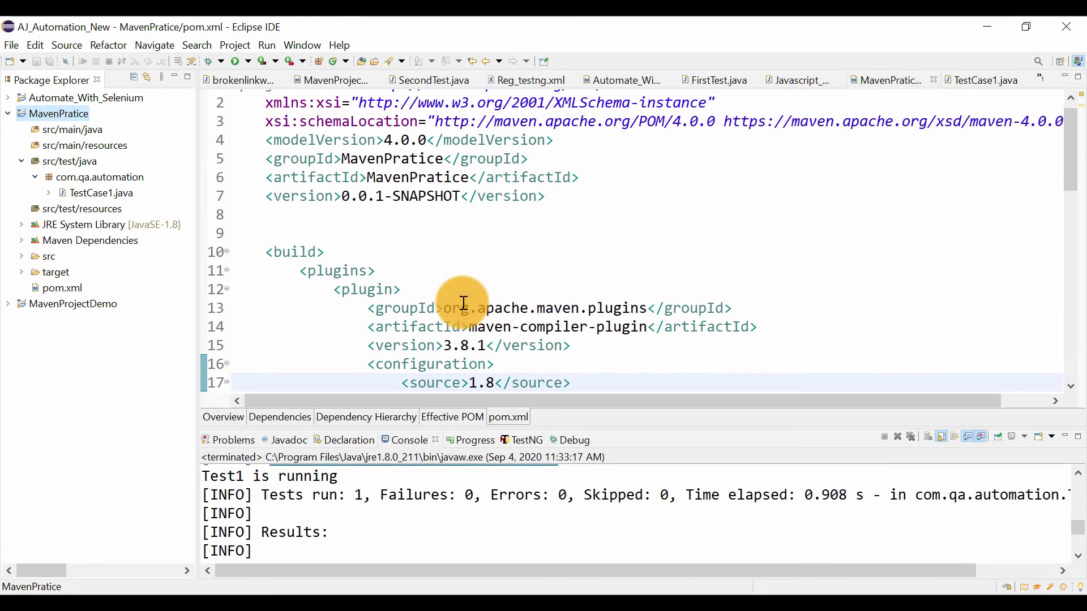
scroll(462, 303, down, 2)
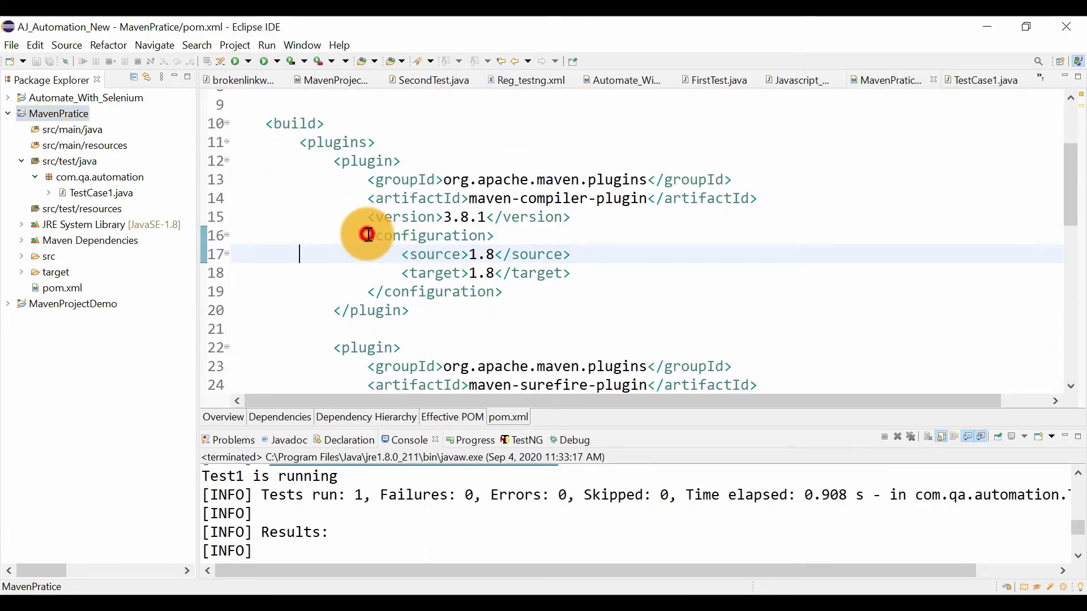
drag(365, 234, 597, 265)
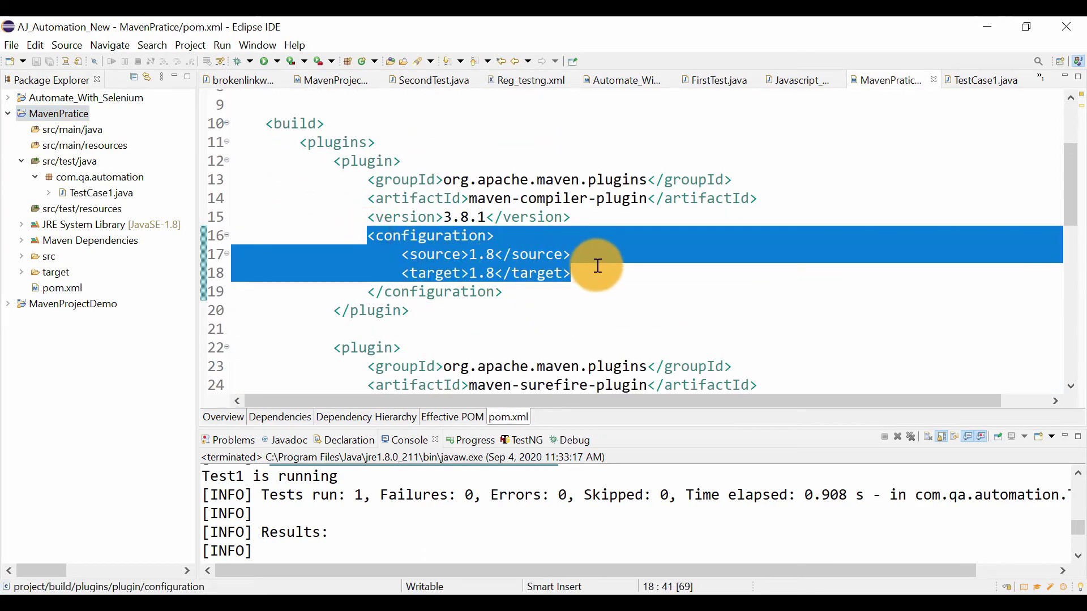
key(BackSpace)
key(BackSpace)
key(BackSpace)
key(BackSpace)
key(BackSpace)
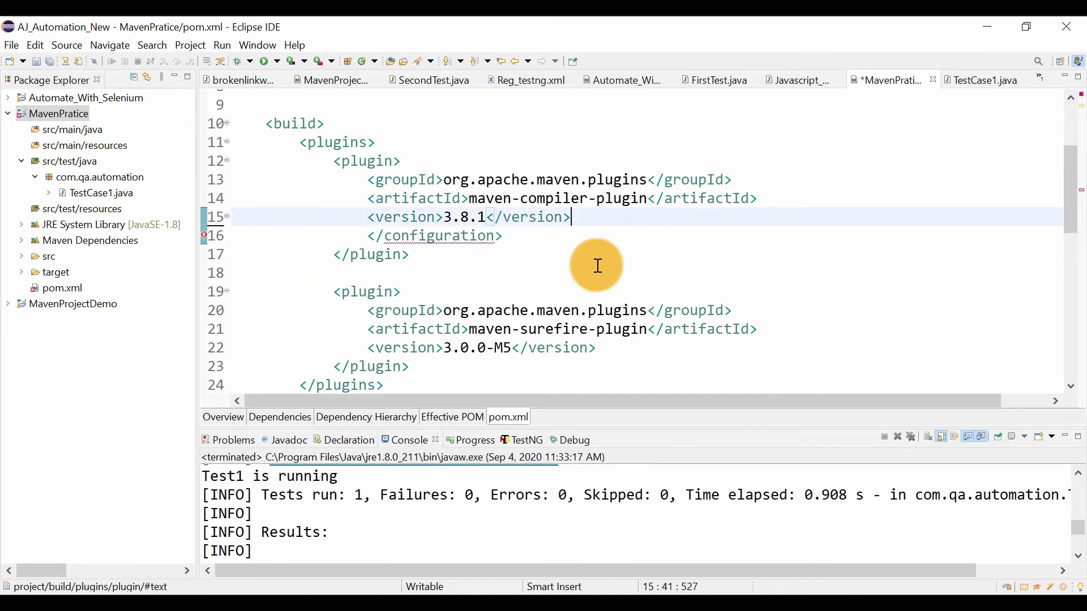
click(517, 232)
key(ctrl+d)
key(ctrl+s)
click(419, 193)
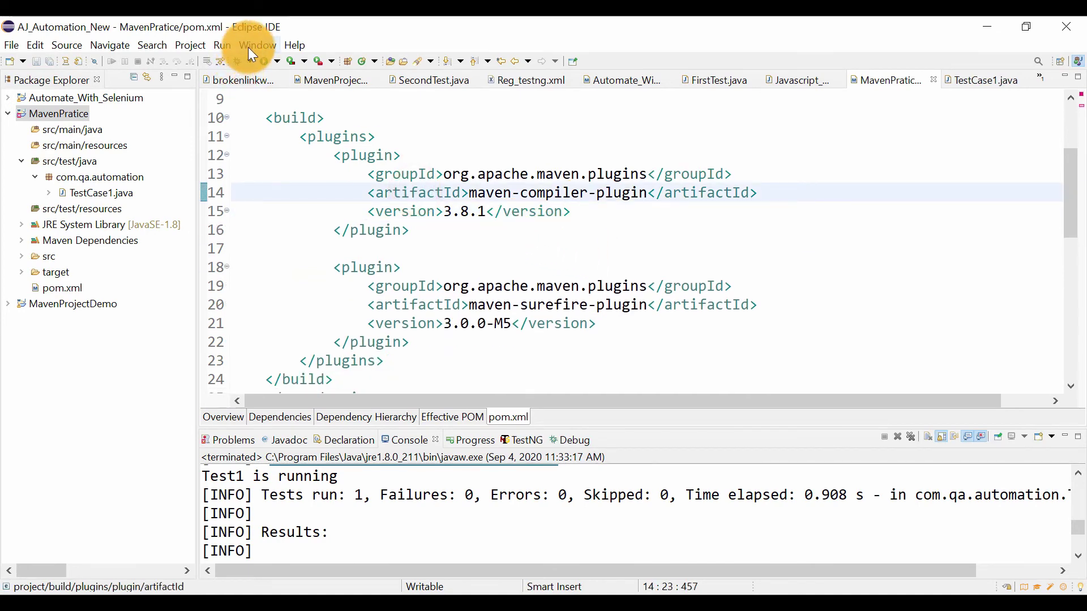
Open the Installed JREs preferences and start a new JRE definition of type Standard VM
click(254, 46)
click(288, 180)
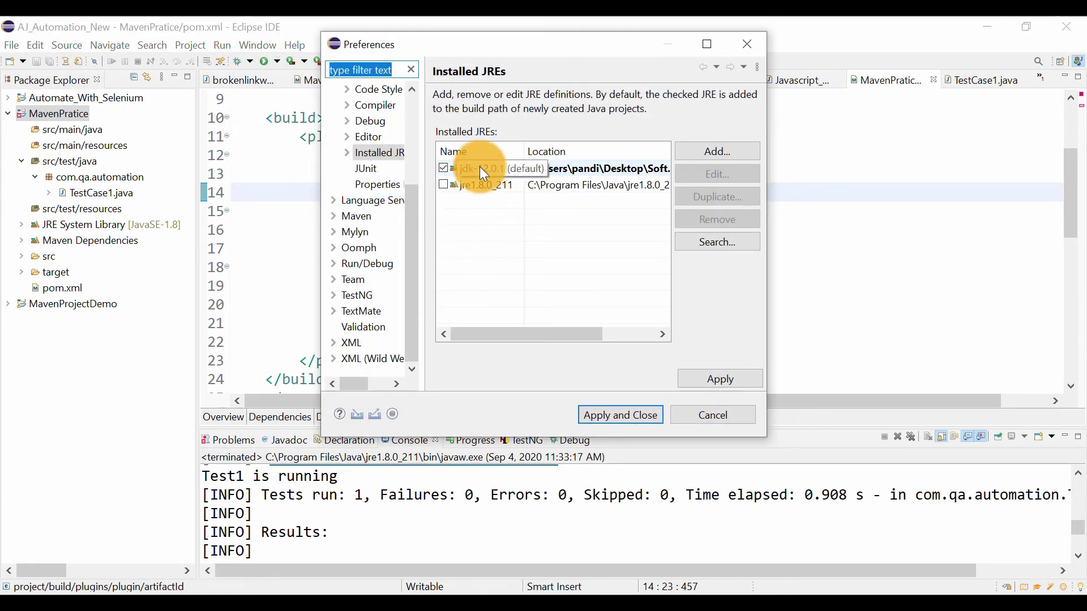
click(704, 153)
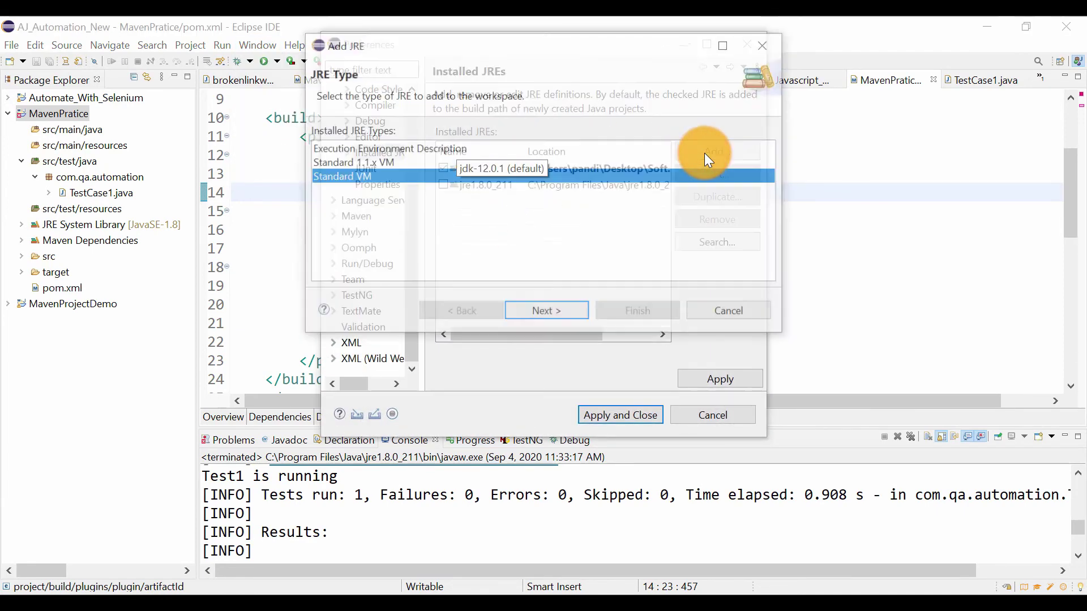
double_click(389, 172)
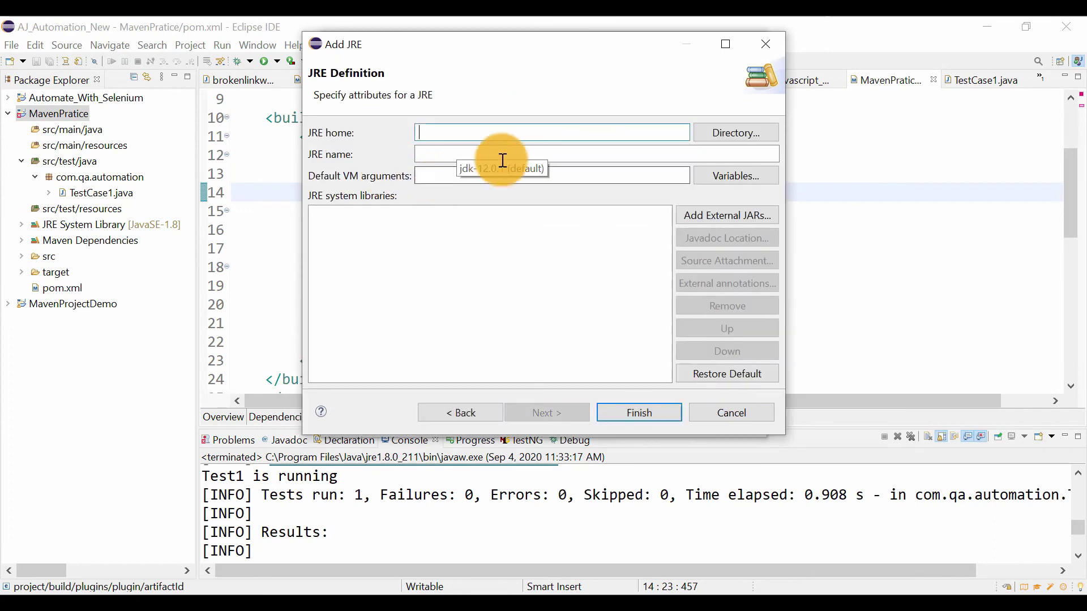
Set the JRE home to C:\Program Files\Java\jdk1.8.0_261 and finish adding the JRE
click(724, 130)
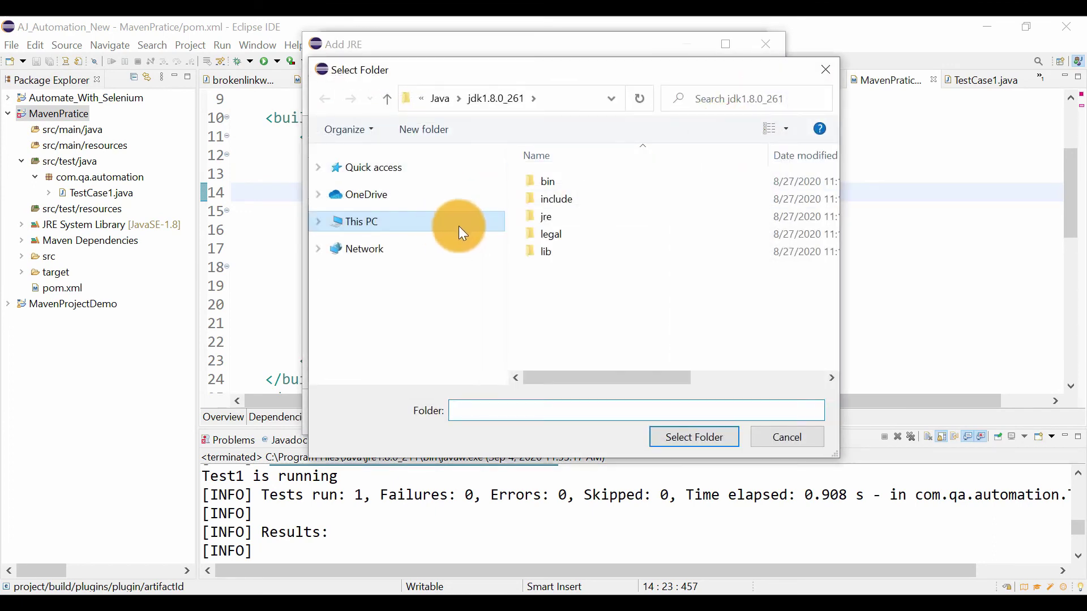
click(375, 228)
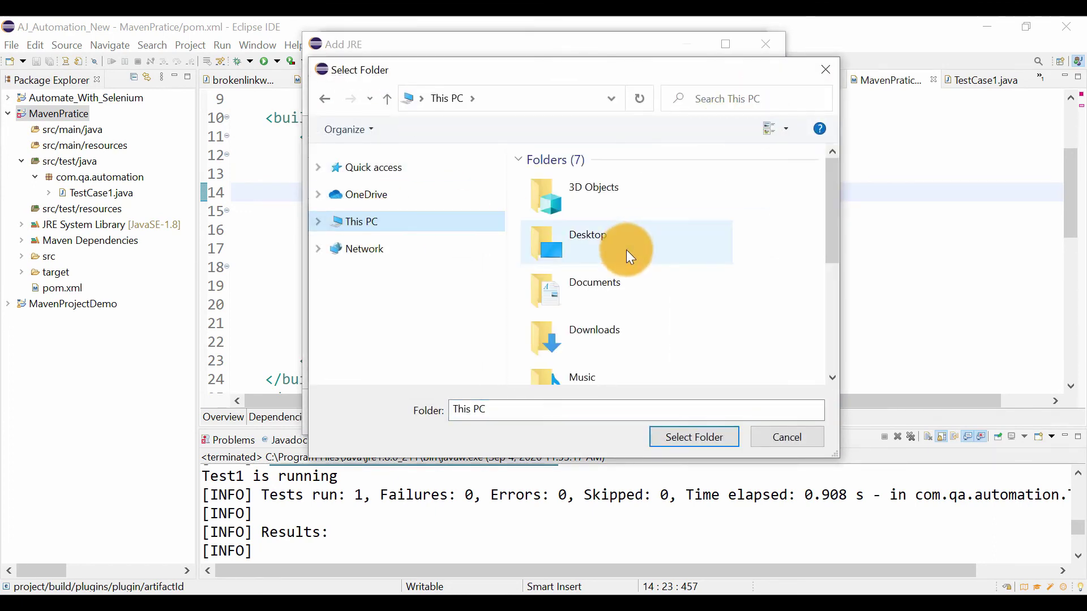
scroll(613, 274, down, 4)
double_click(606, 289)
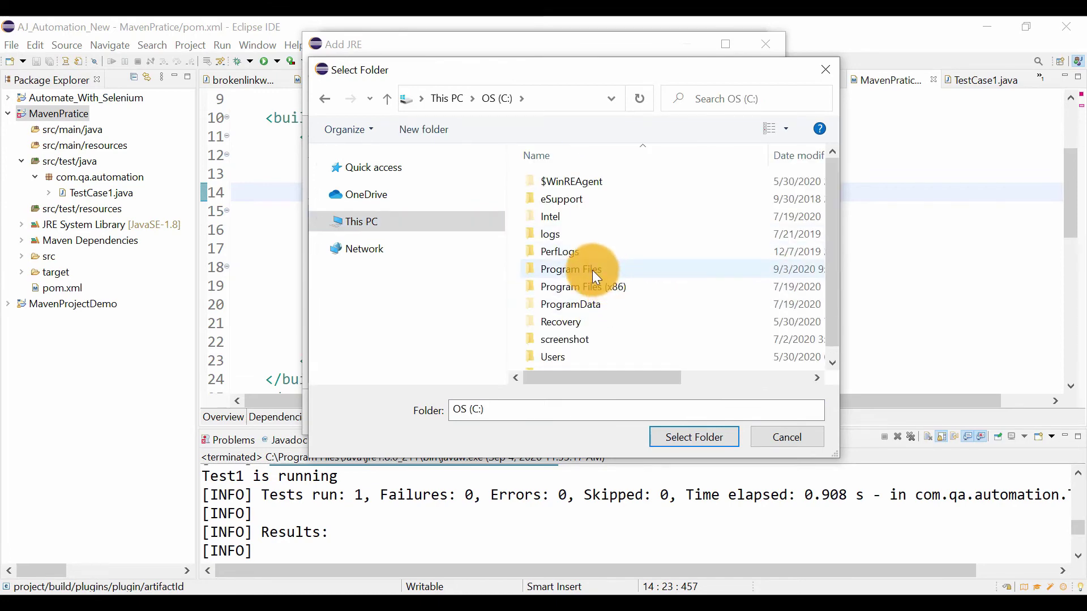
double_click(592, 270)
double_click(575, 306)
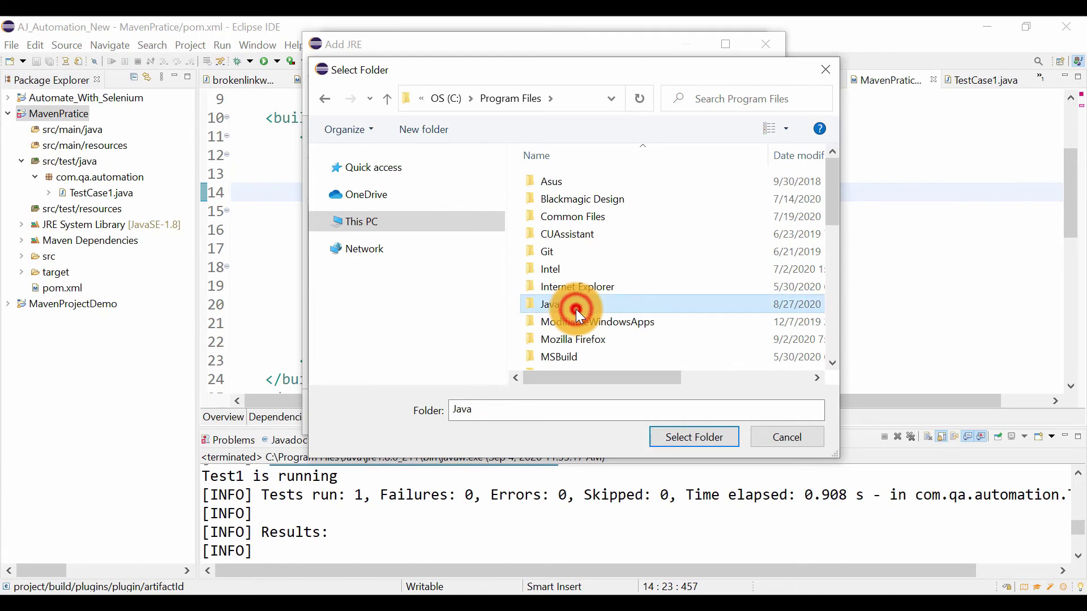
double_click(582, 182)
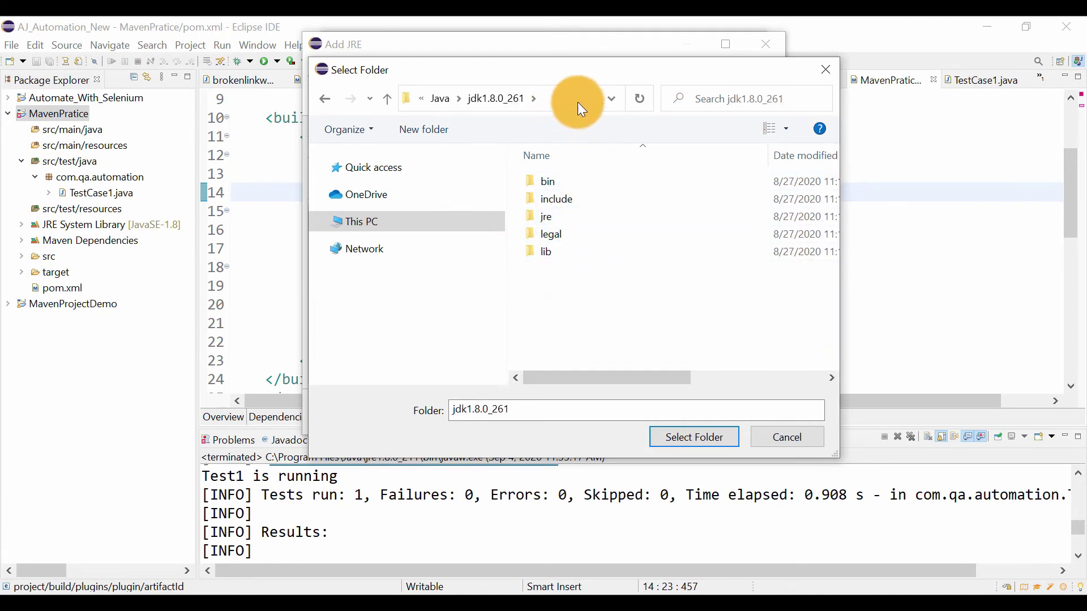
click(710, 439)
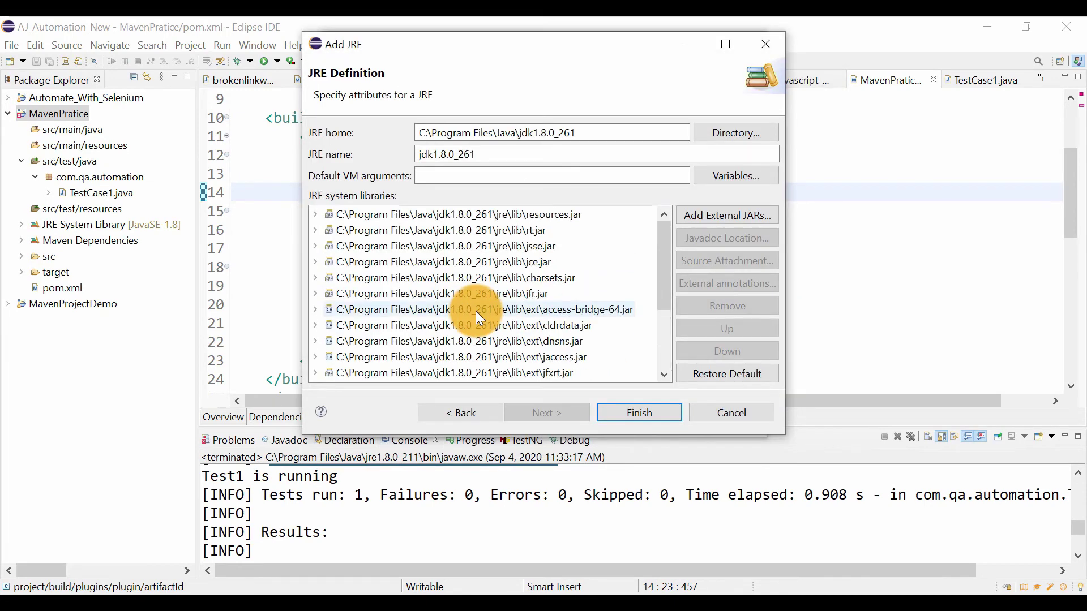
click(655, 418)
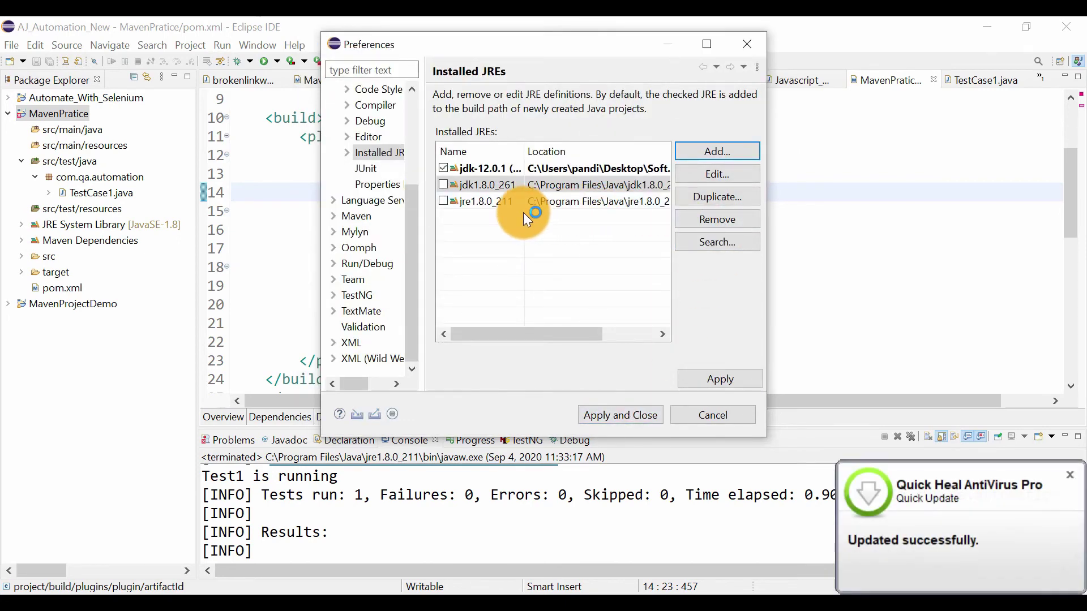
Make jdk1.8.0_261 the default installed JRE and apply the preferences
click(504, 229)
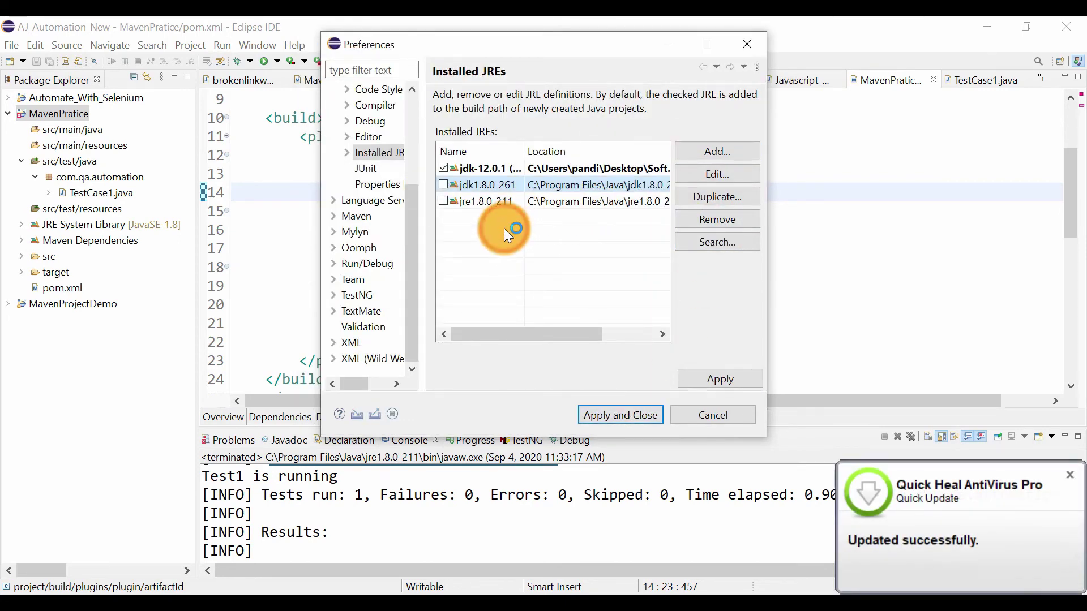
click(443, 202)
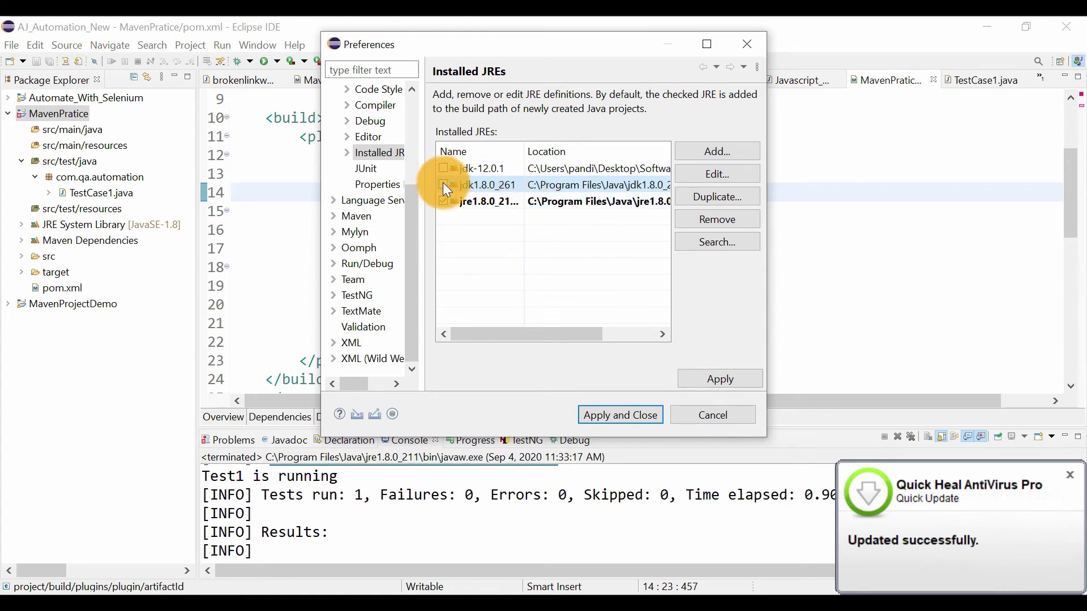
click(444, 185)
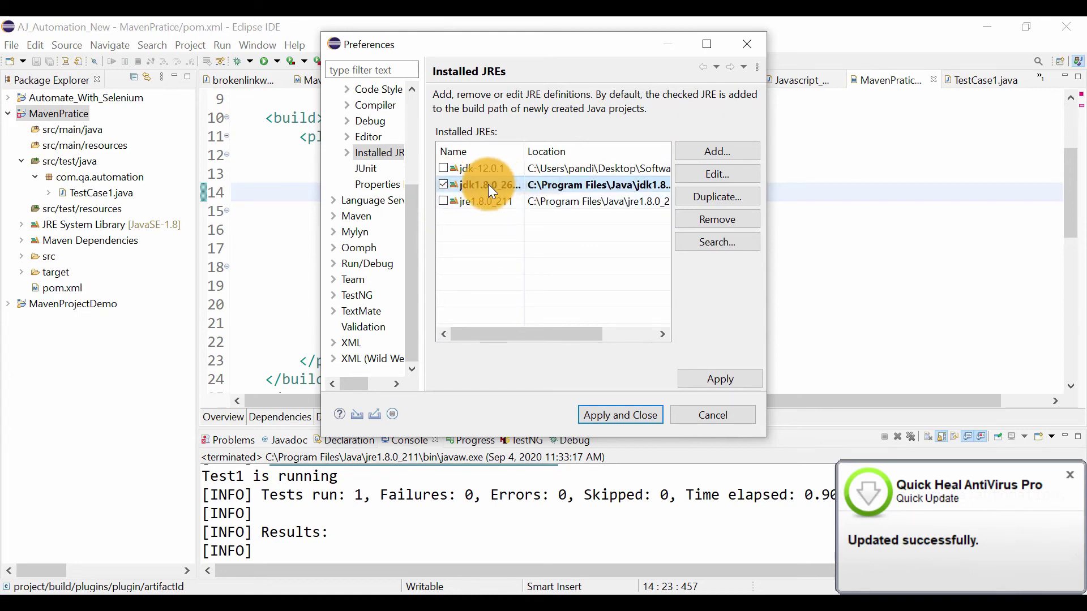
click(709, 158)
click(722, 371)
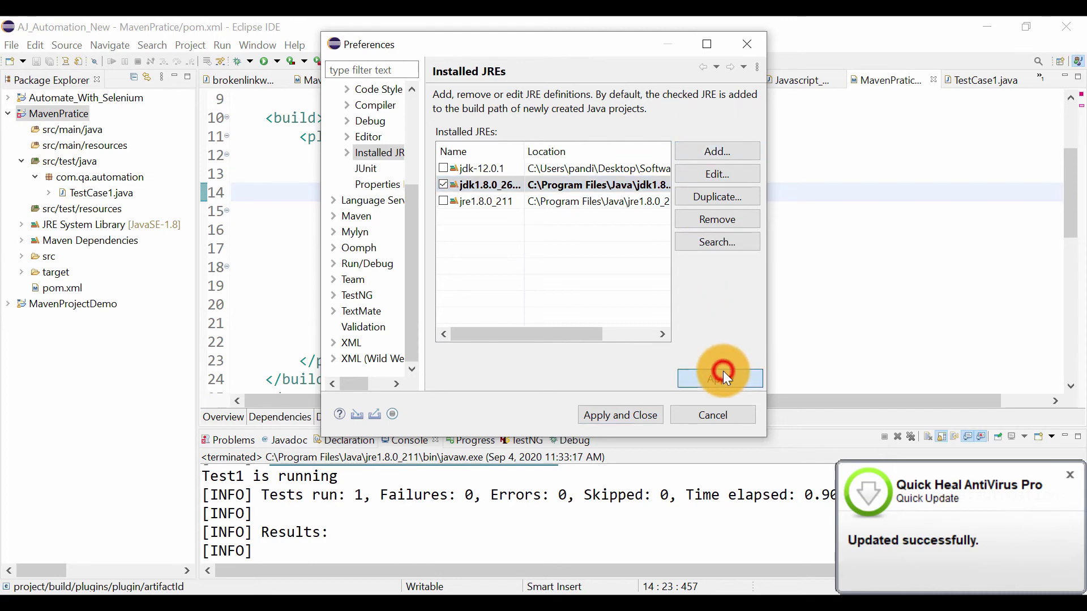
click(629, 412)
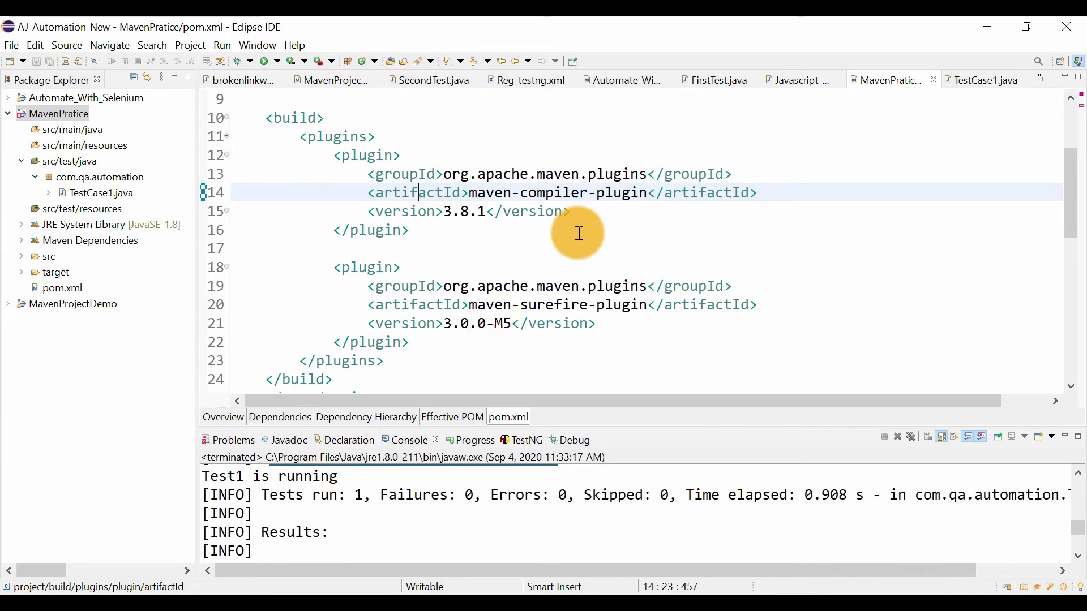
Switch to the Maven Session notes in Notepad and review the compiler plugin and properties solutions
key(alt+Tab)
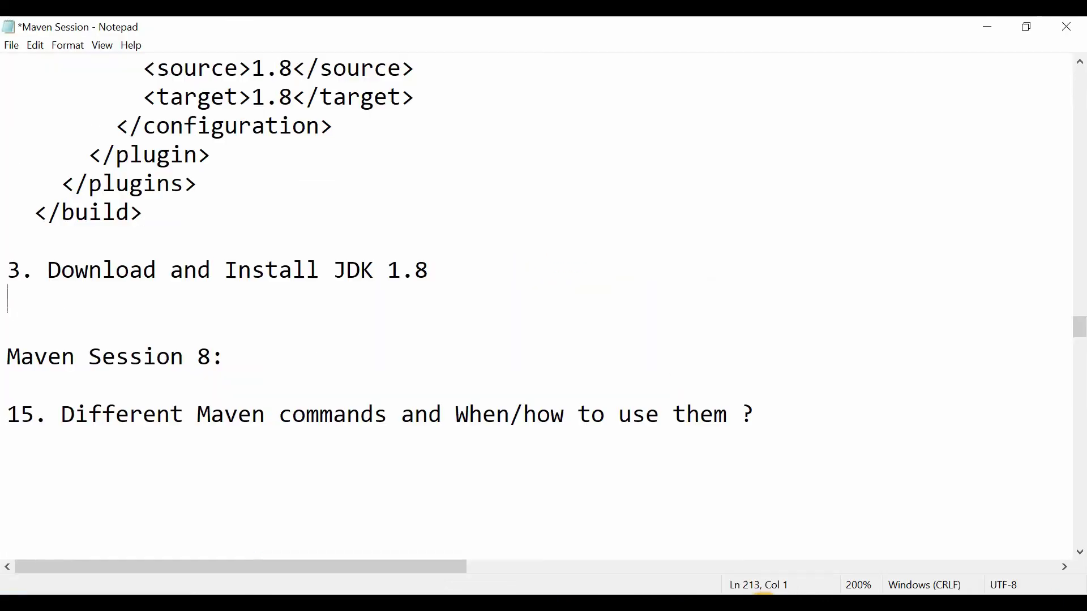
scroll(325, 366, up, 4)
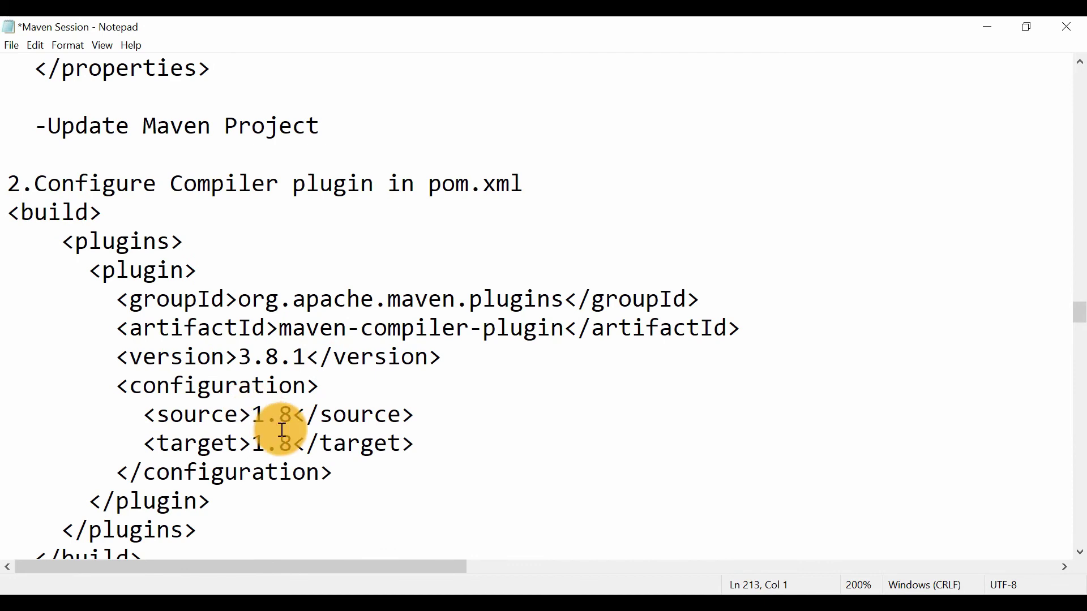
scroll(280, 426, up, 4)
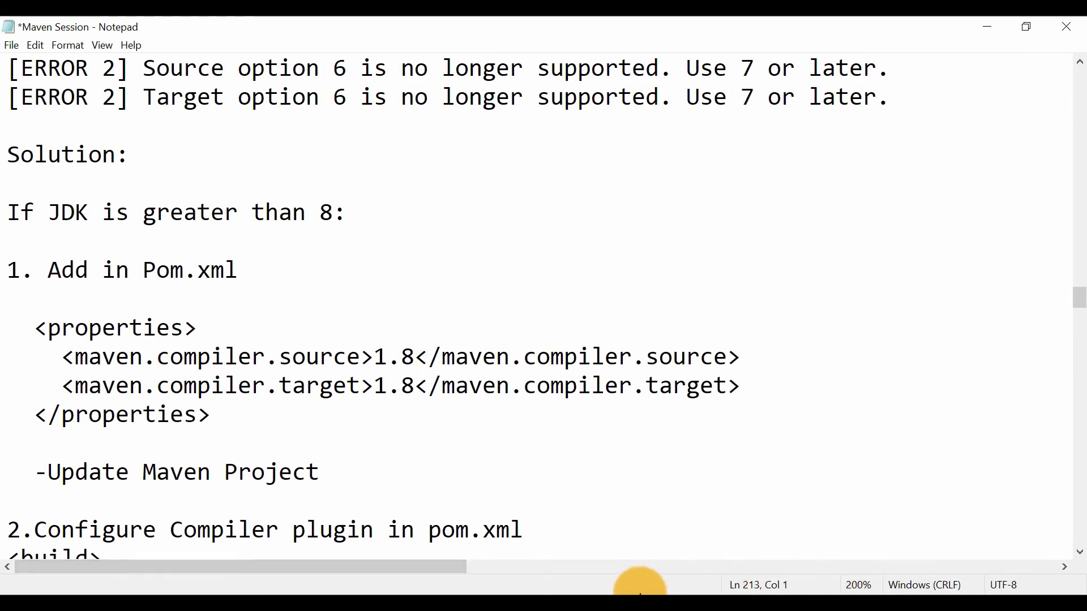
Switch back to Eclipse, run Maven clean on the MavenPratice project, and check the console output
click(727, 595)
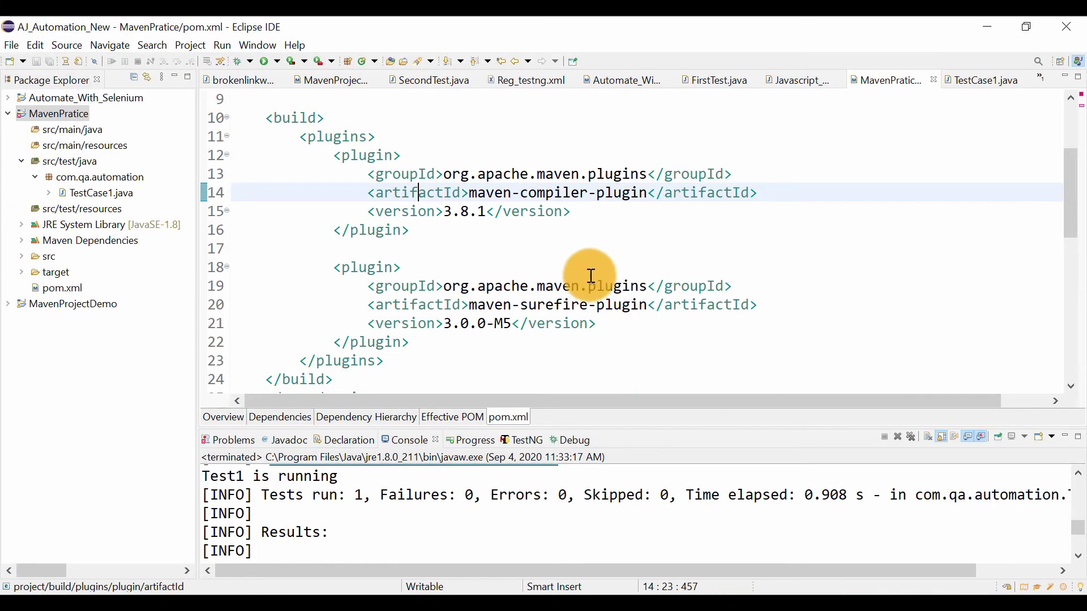
click(42, 118)
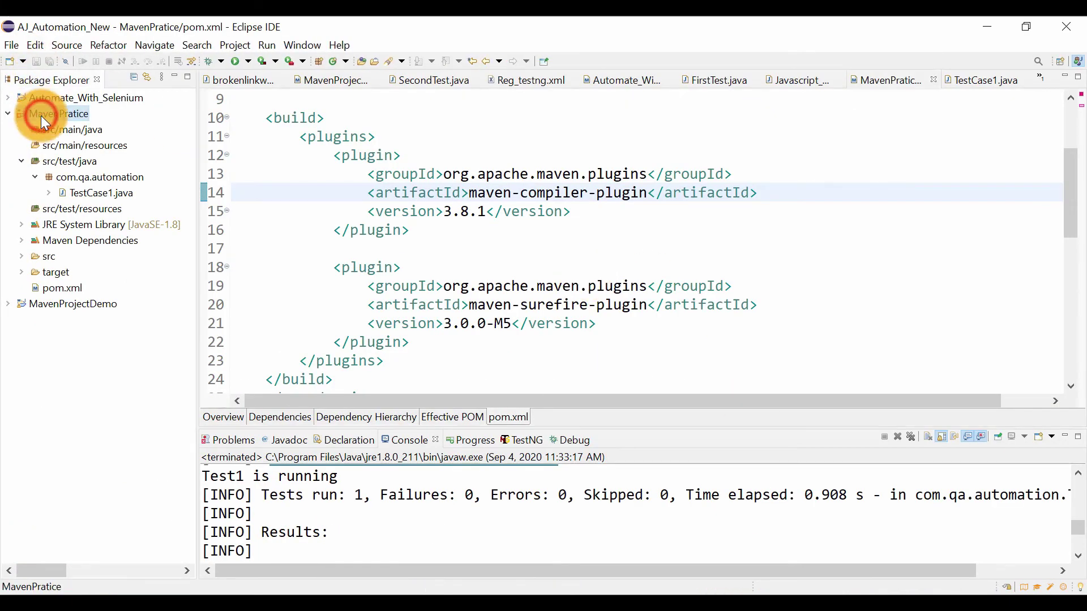
right_click(41, 115)
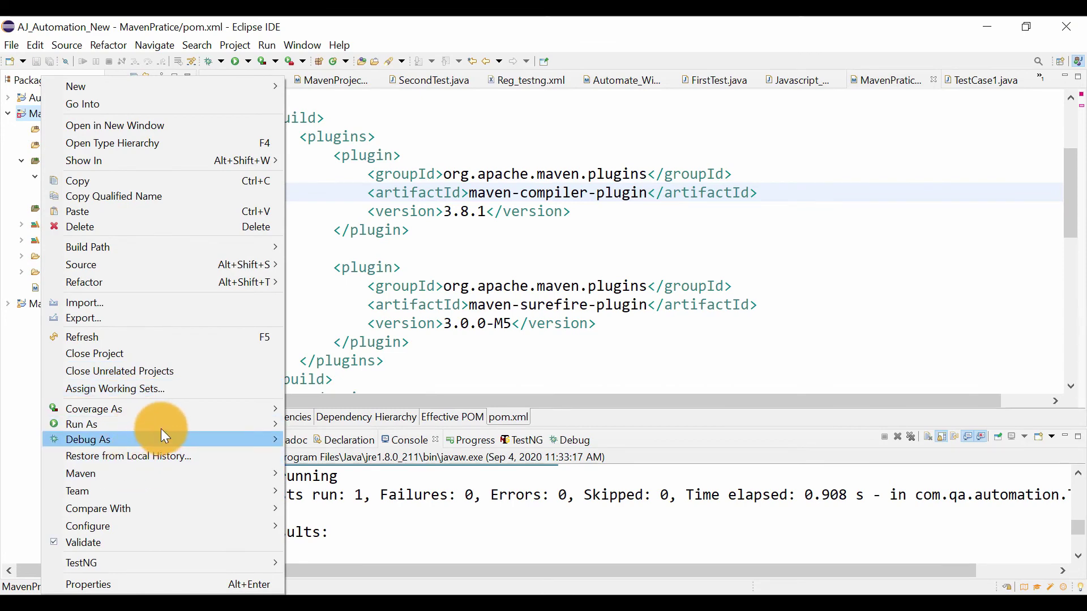
mouse_move(180, 424)
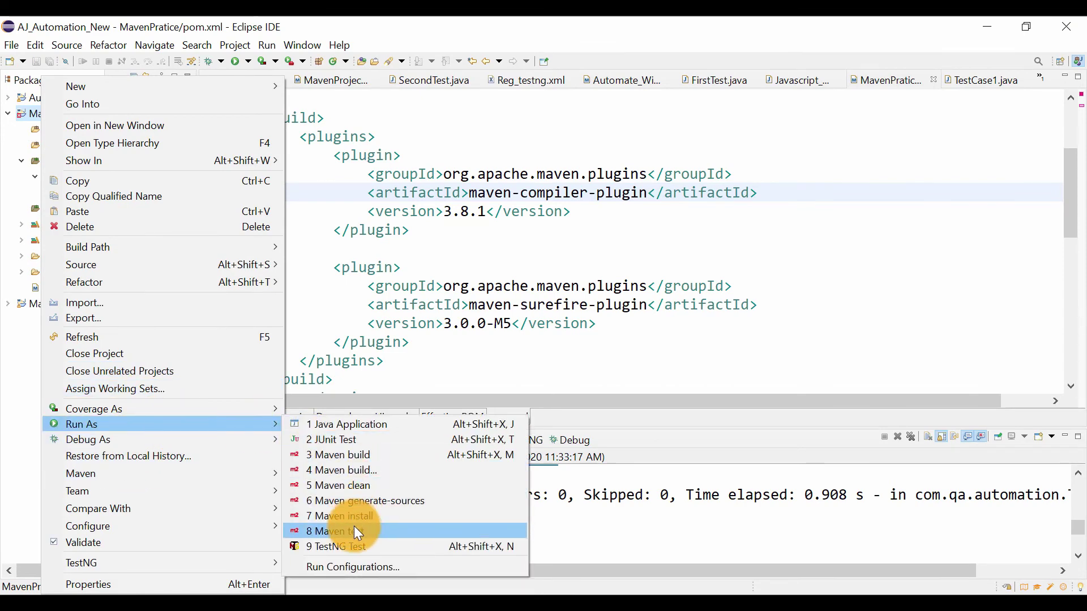
click(372, 488)
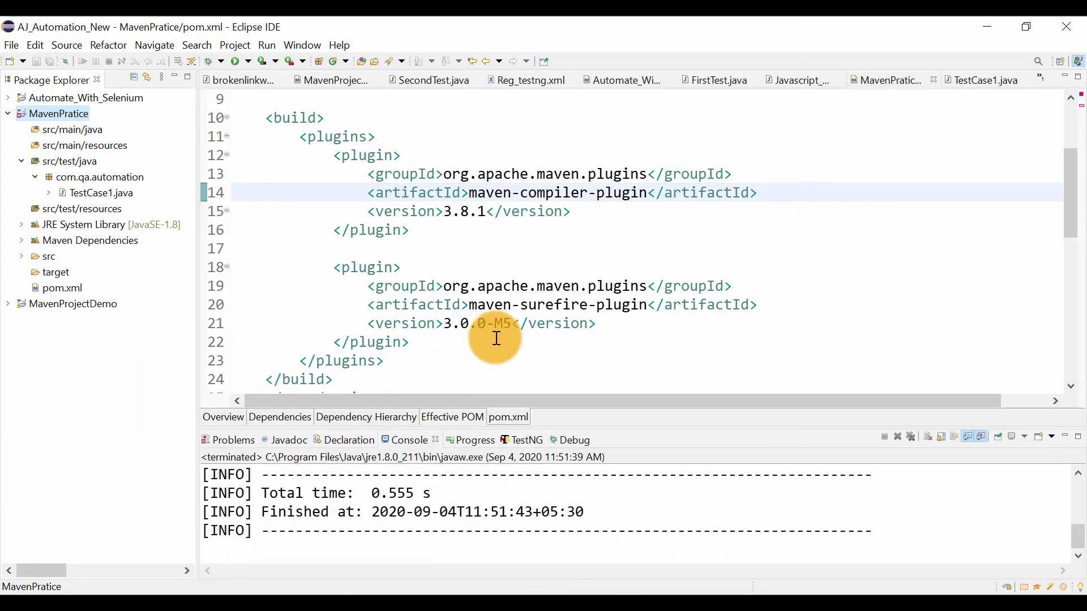
scroll(436, 509, up, 2)
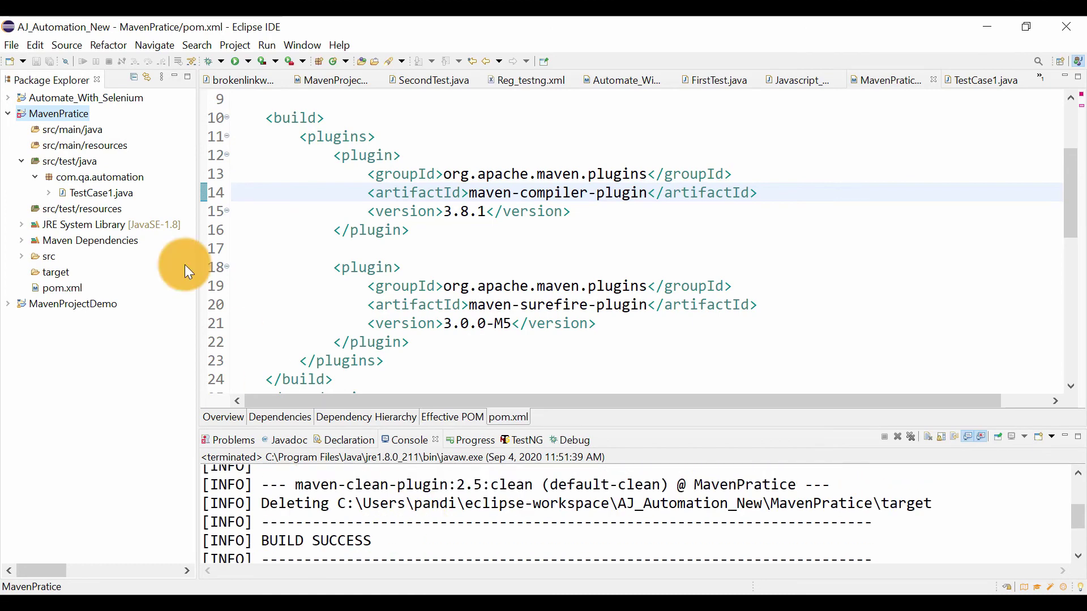
Update the MavenPratice Maven project with the default update options
right_click(72, 114)
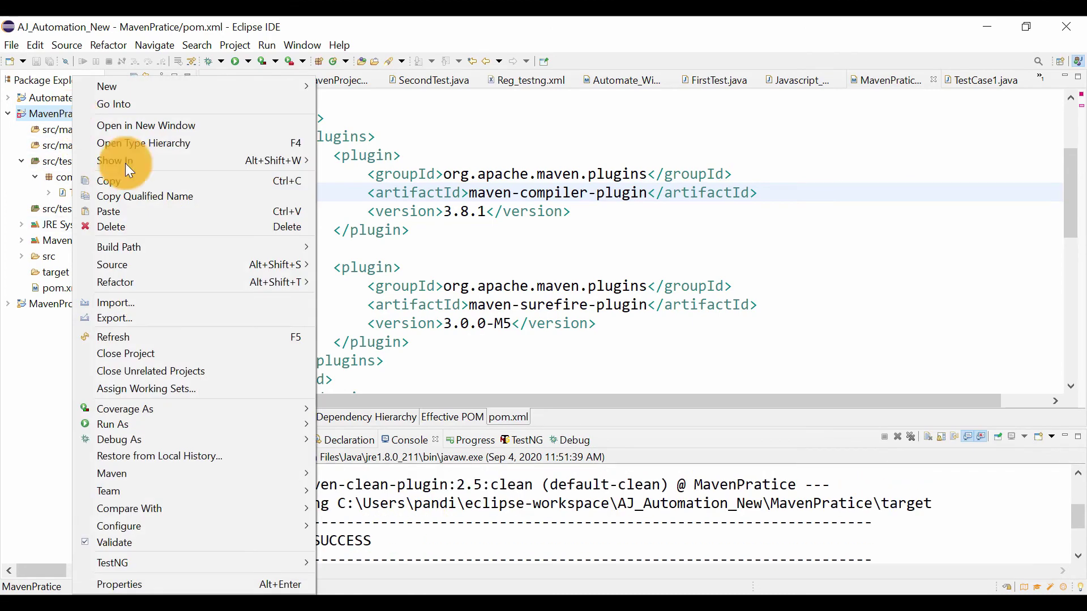
mouse_move(168, 477)
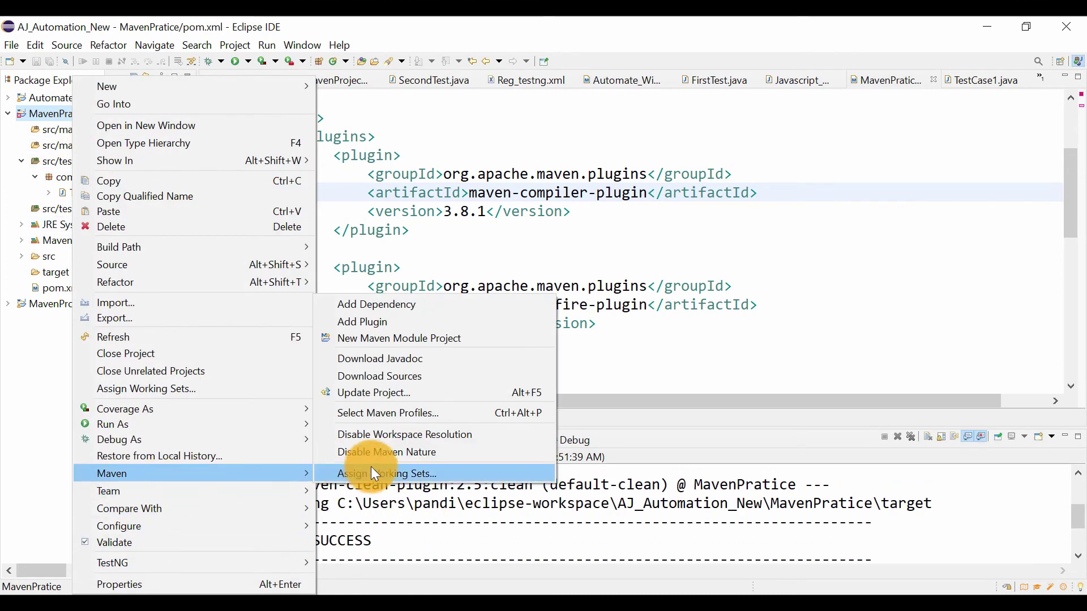
click(363, 395)
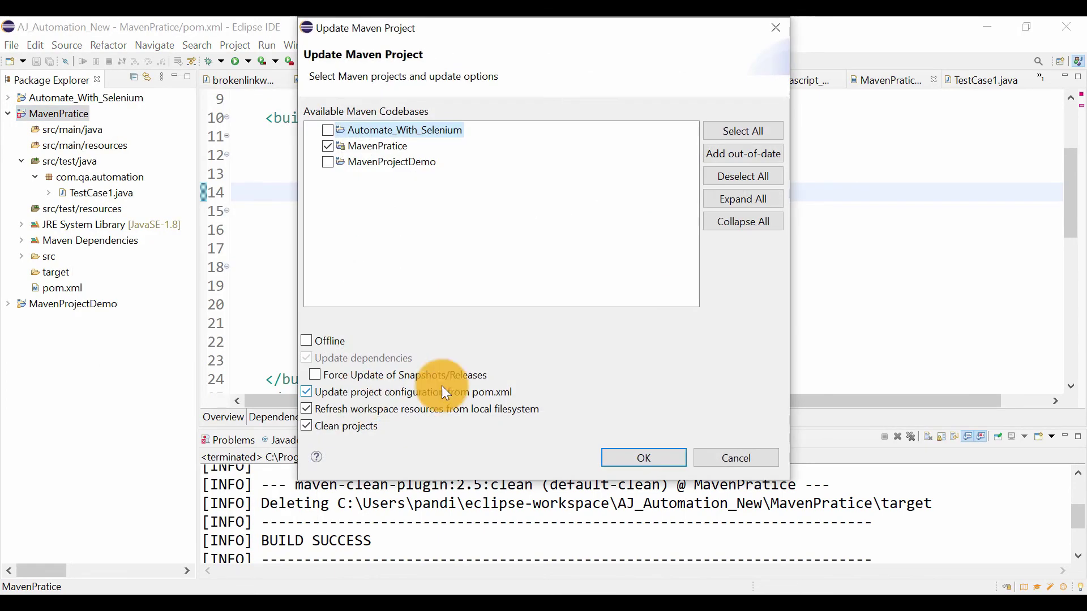
click(639, 457)
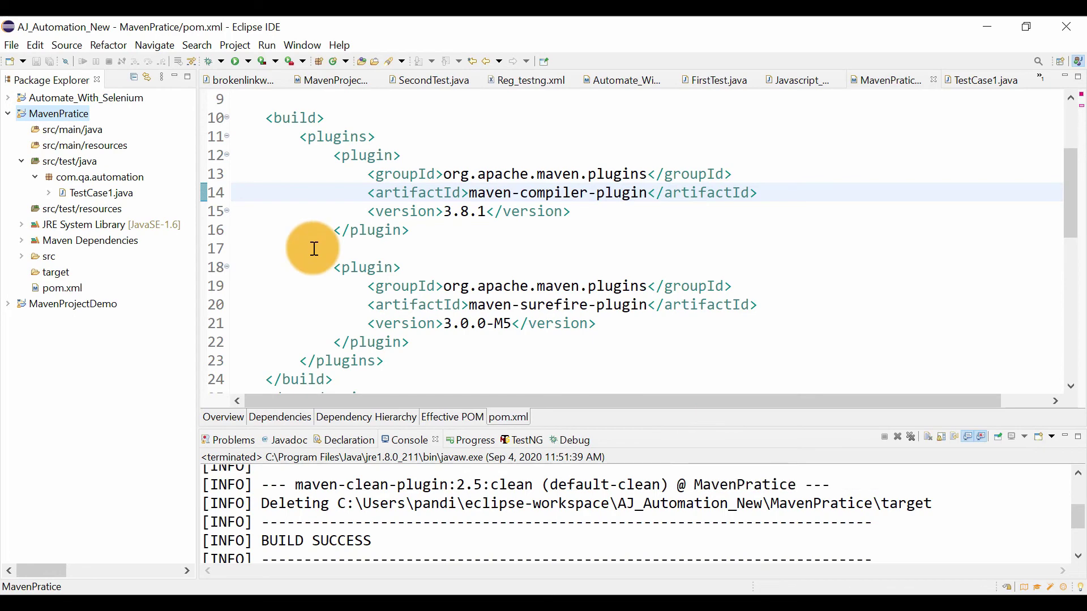
Run Maven test on the MavenPratice project and review the TestCase1 results in the console
right_click(72, 111)
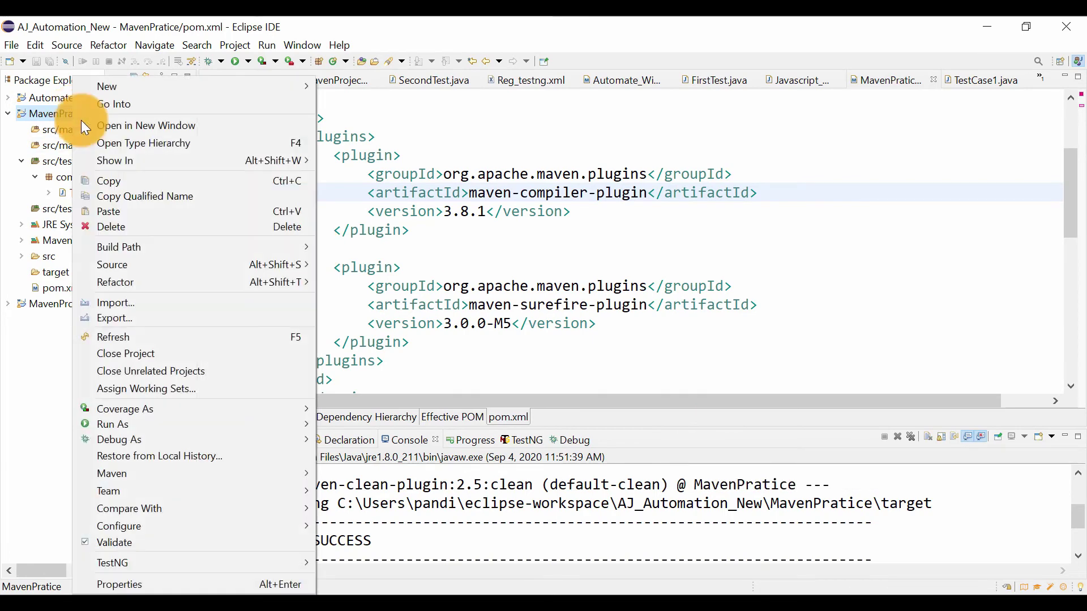
mouse_move(134, 424)
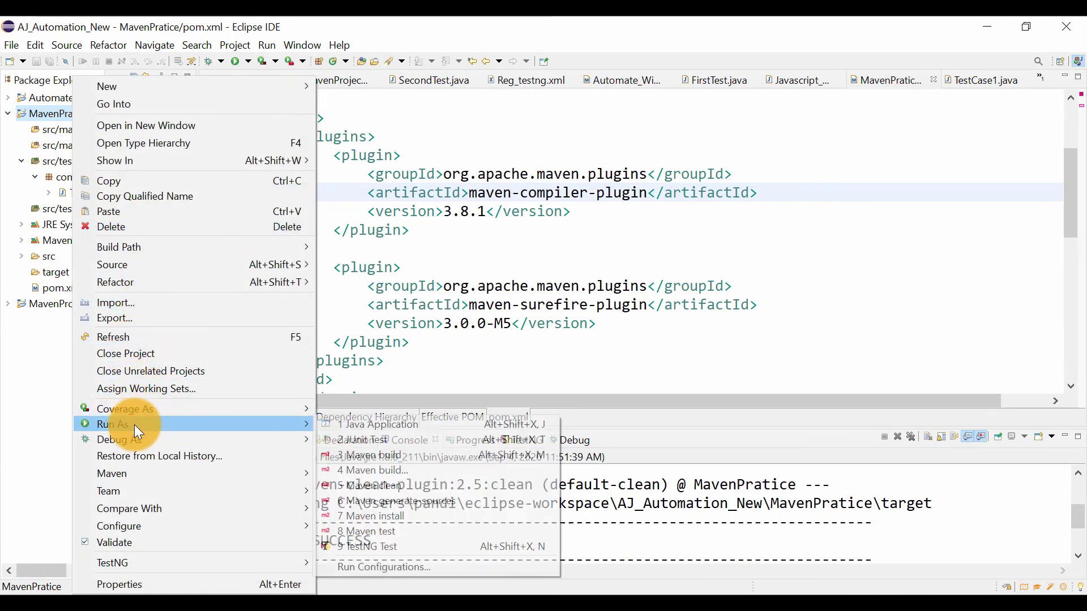
click(379, 527)
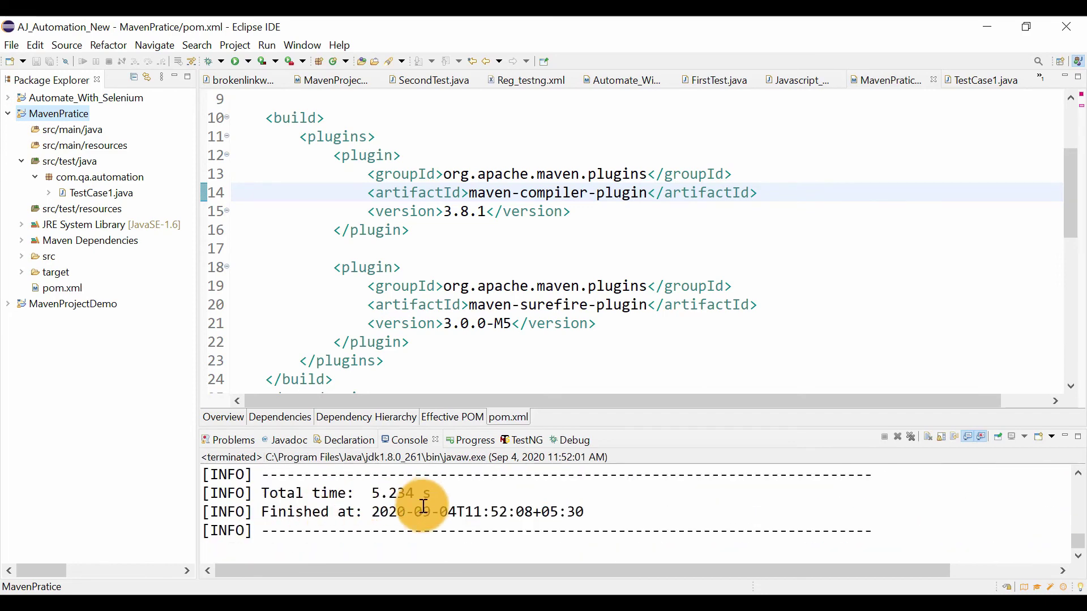
scroll(425, 502, up, 3)
scroll(422, 508, up, 1)
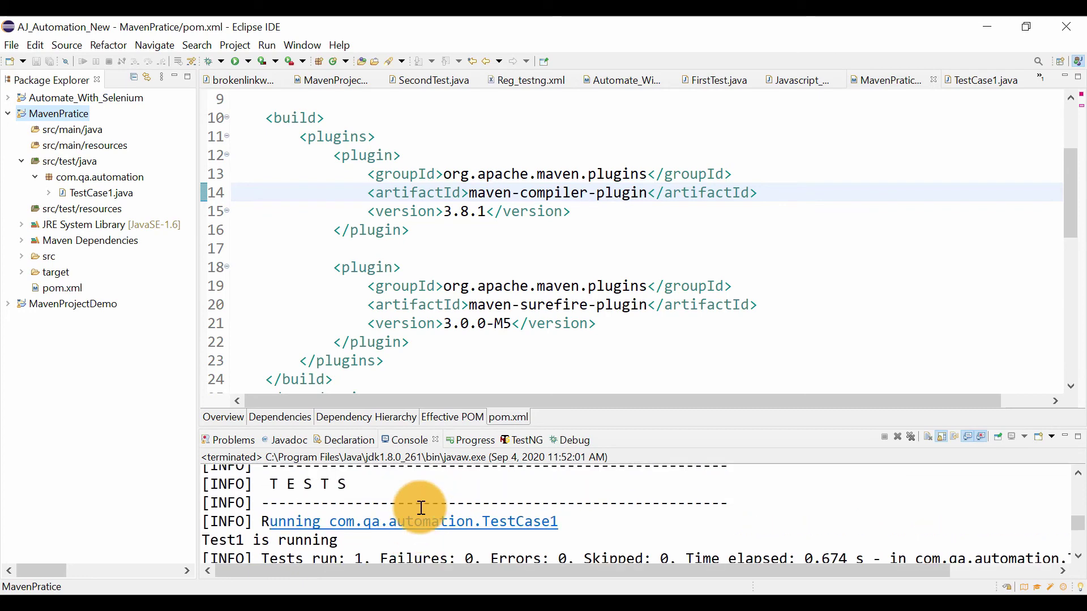
scroll(421, 508, up, 2)
scroll(421, 508, down, 3)
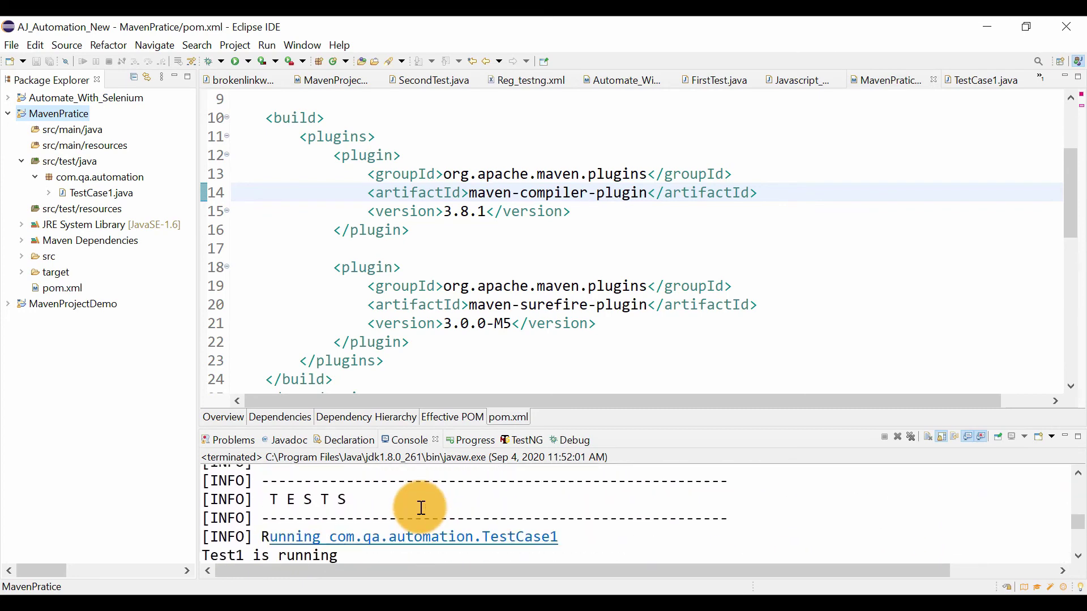
scroll(421, 508, down, 1)
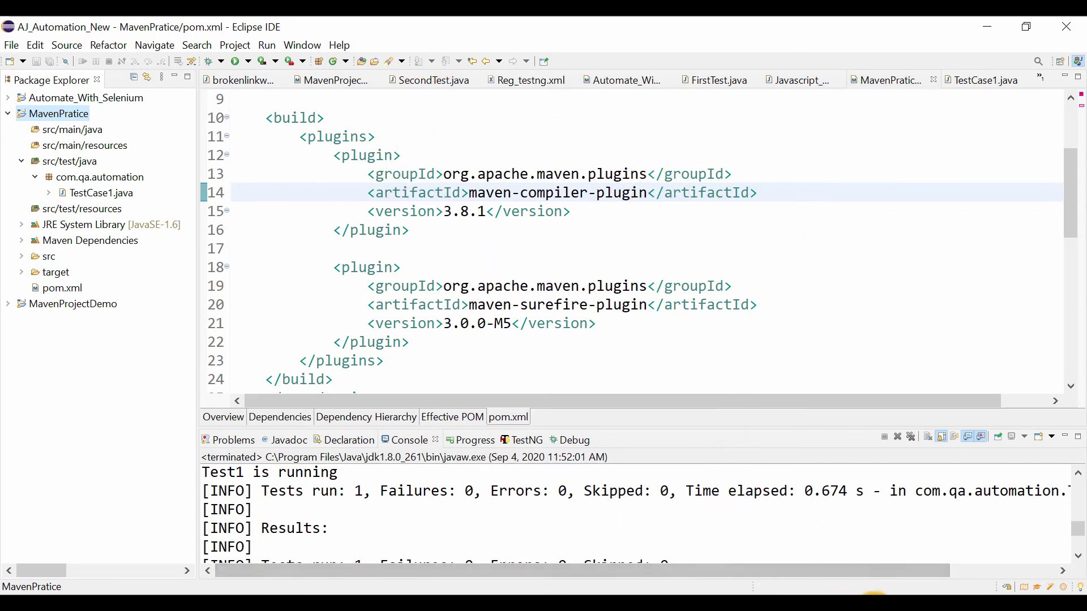
Switch to File Explorer and open the Windows environment variables through the advanced system settings of This PC
click(875, 602)
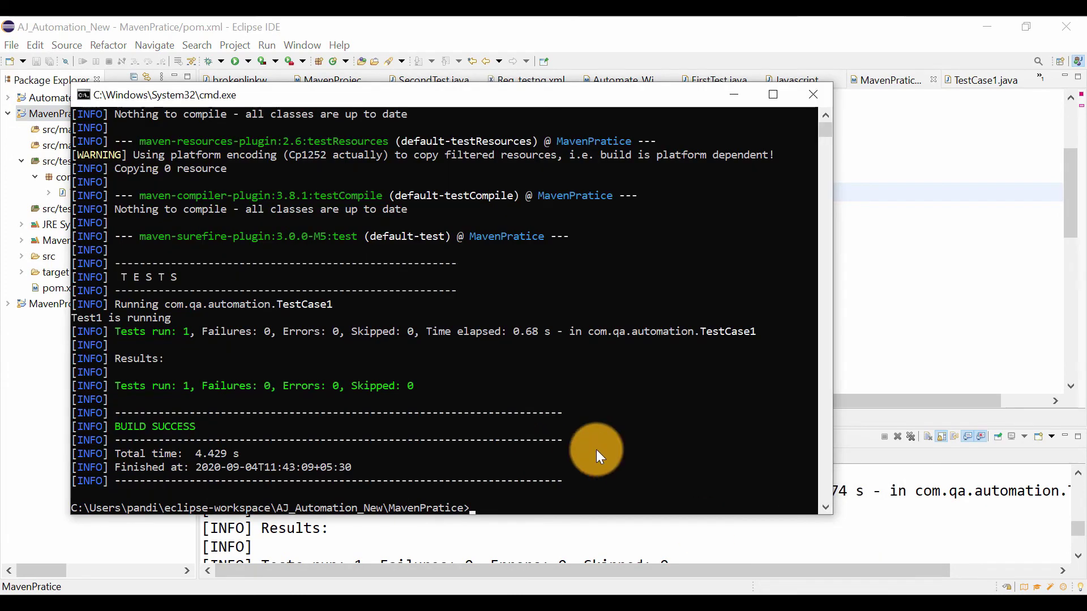
mouse_move(390, 598)
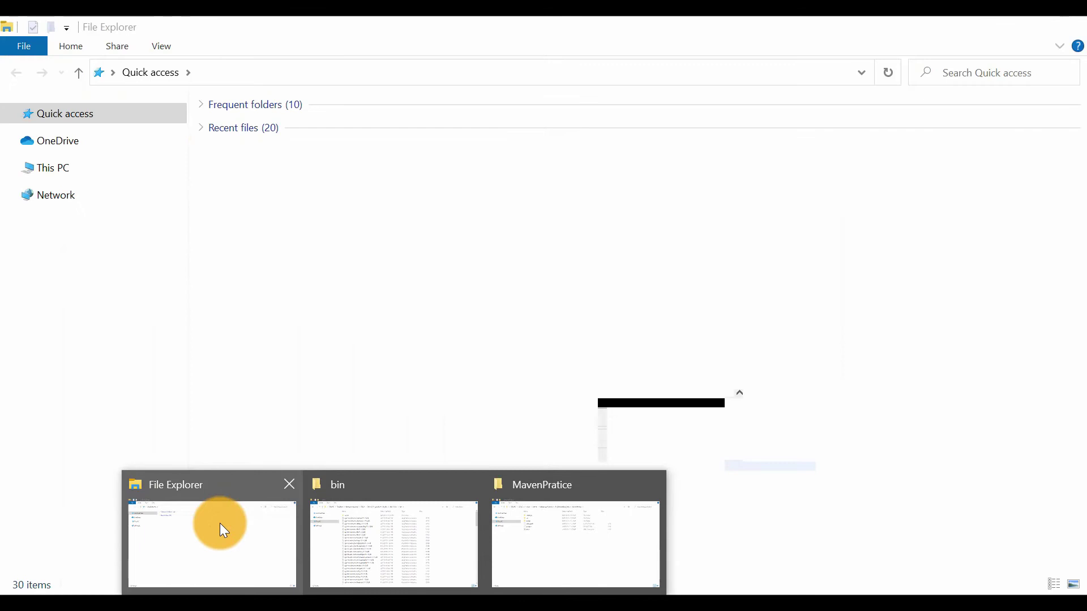
click(221, 525)
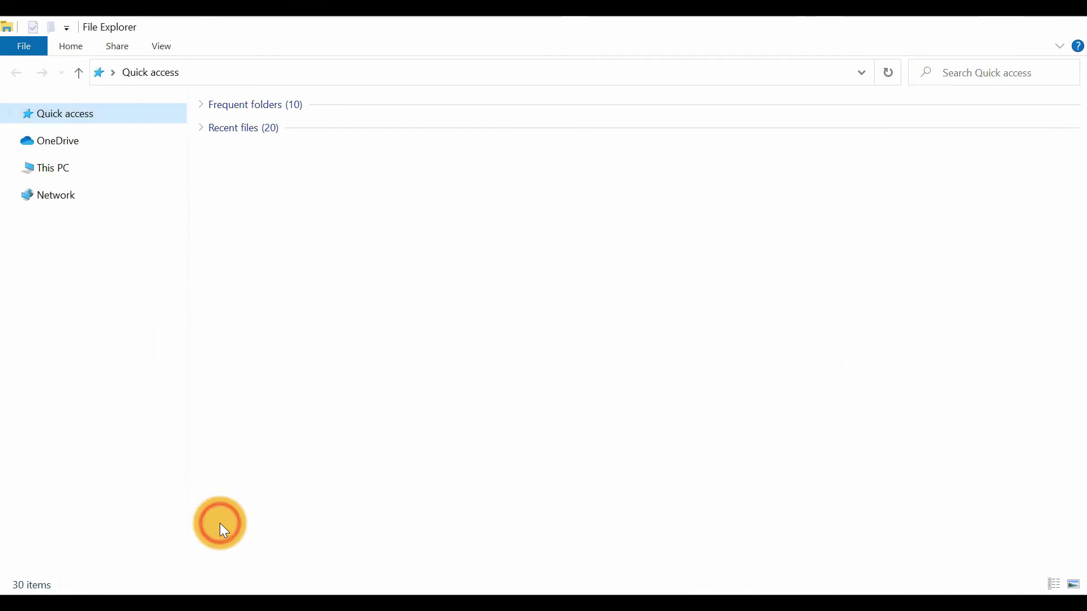
right_click(62, 178)
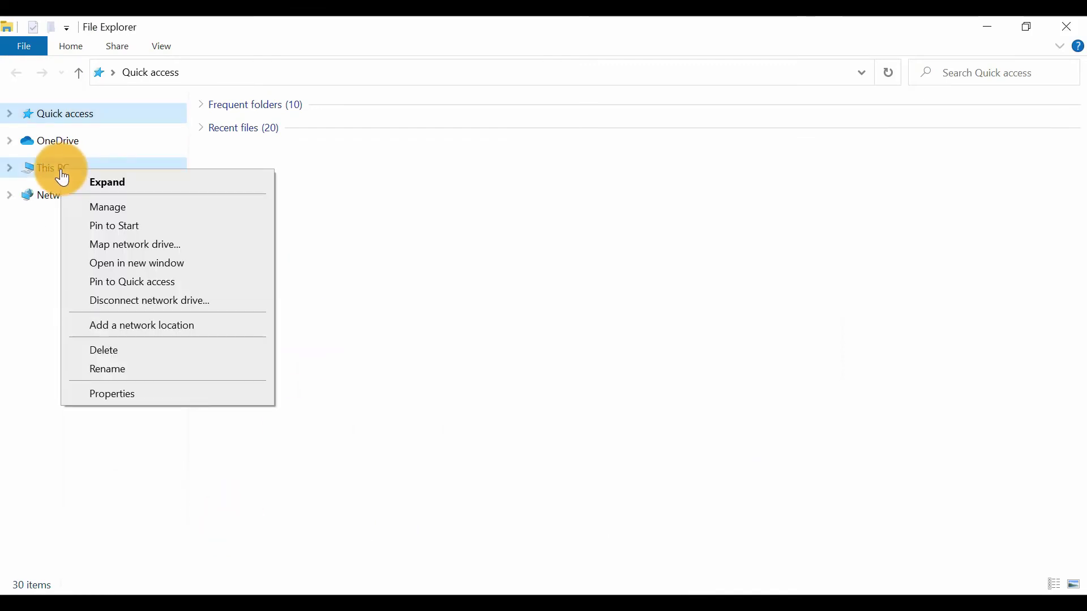
click(98, 396)
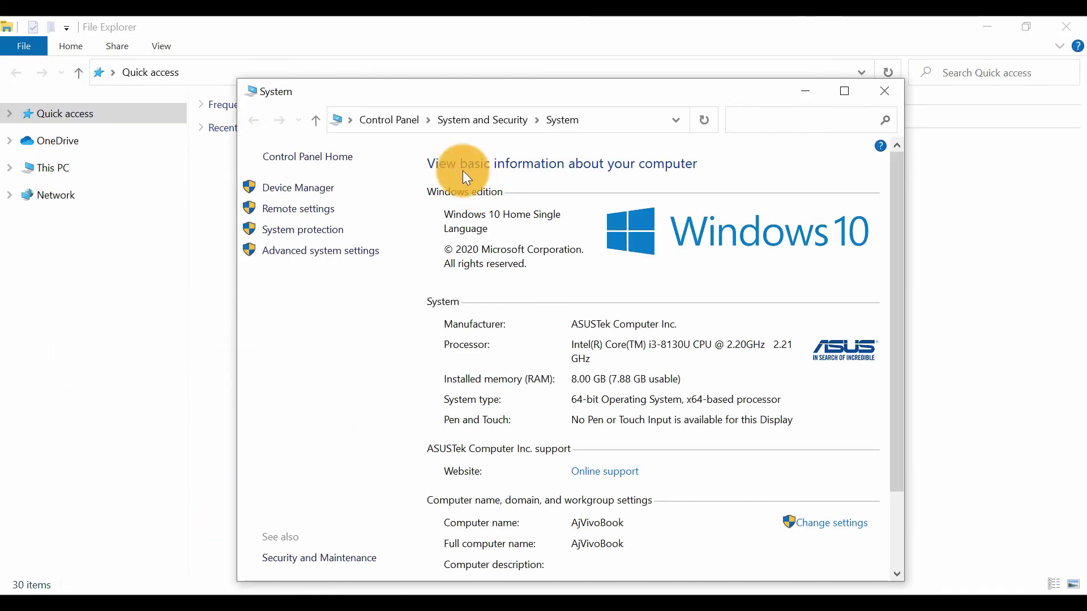
click(334, 250)
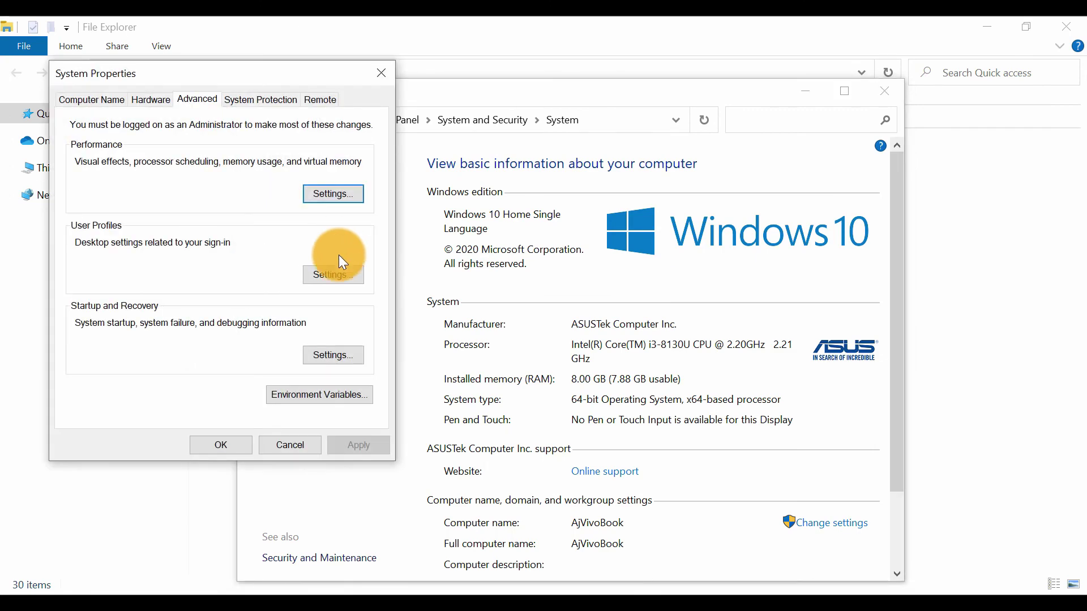
click(304, 399)
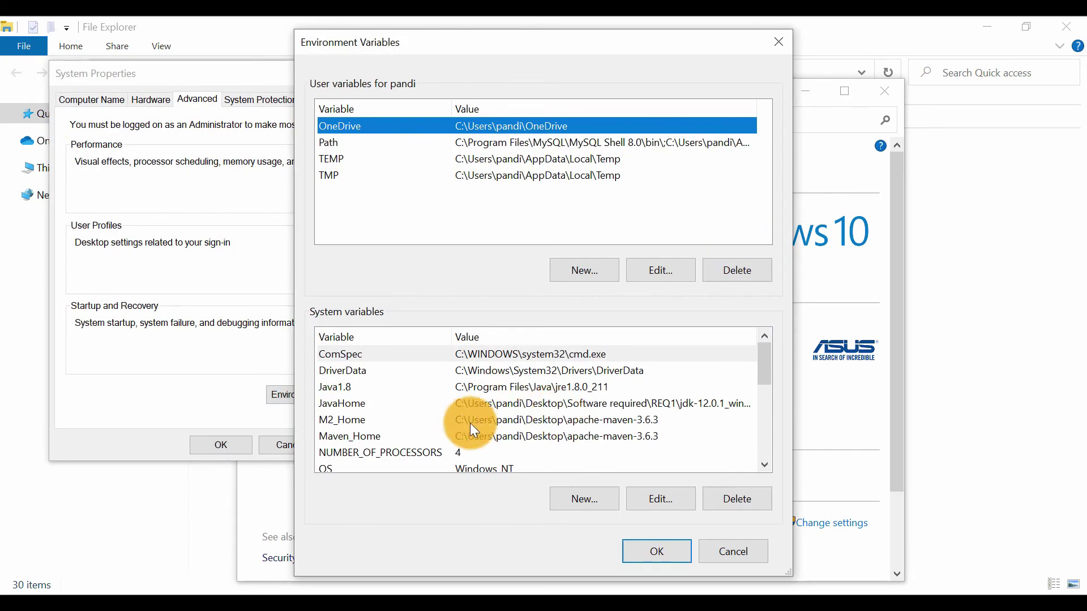
Open the JavaHome system variable for editing and browse to C:\Program Files\Java in File Explorer
click(642, 403)
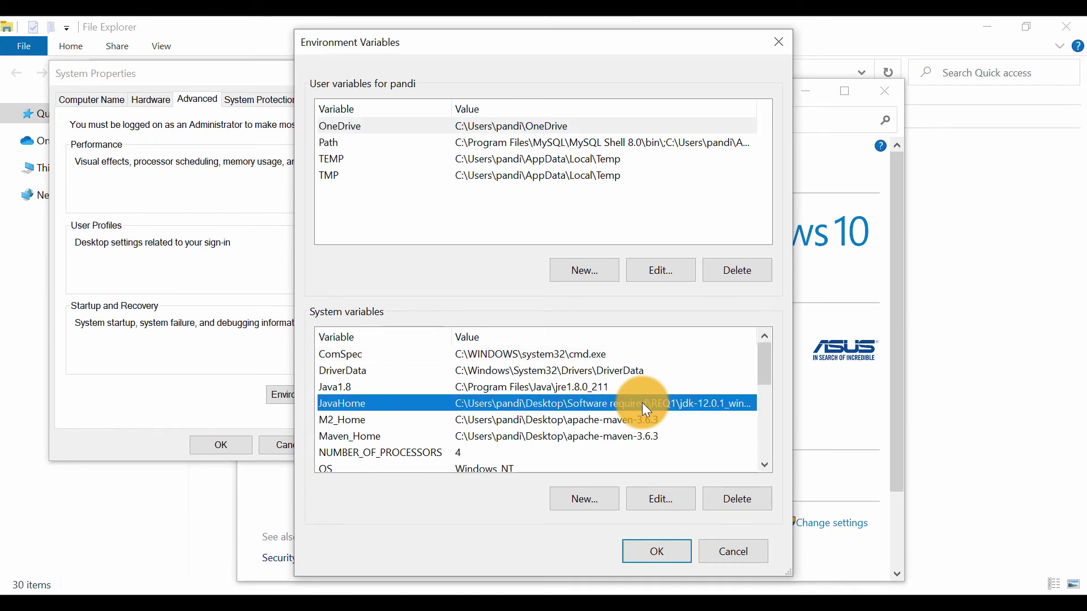
double_click(642, 402)
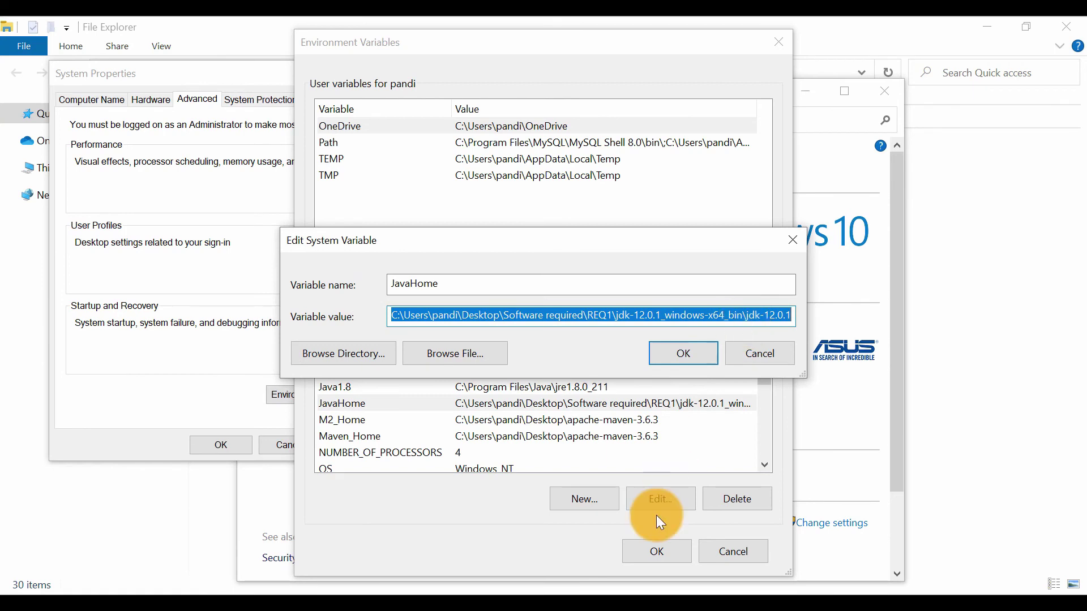
mouse_move(412, 591)
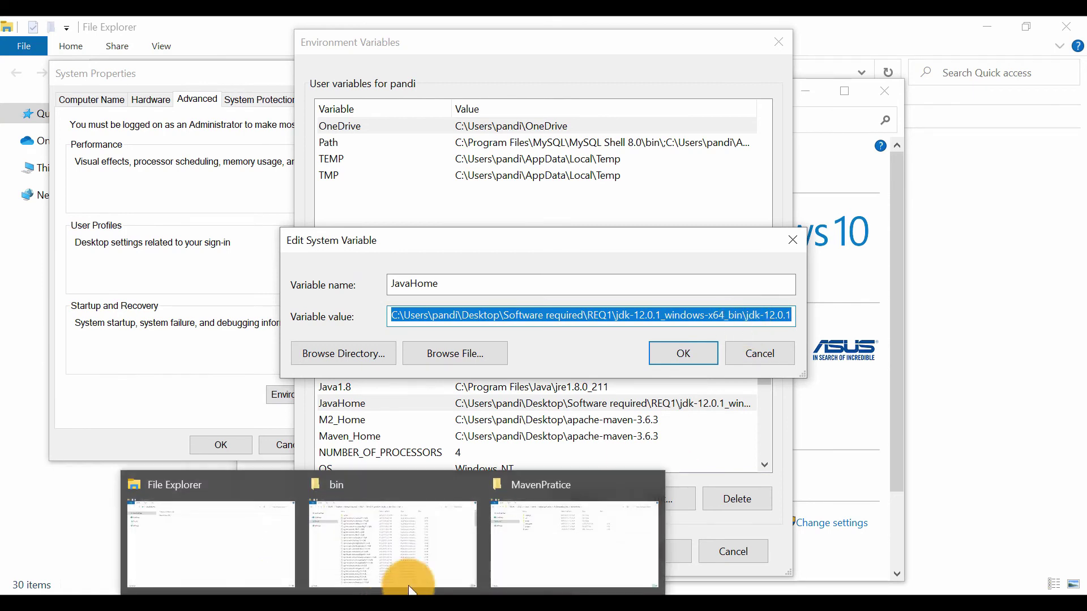
click(200, 545)
click(63, 167)
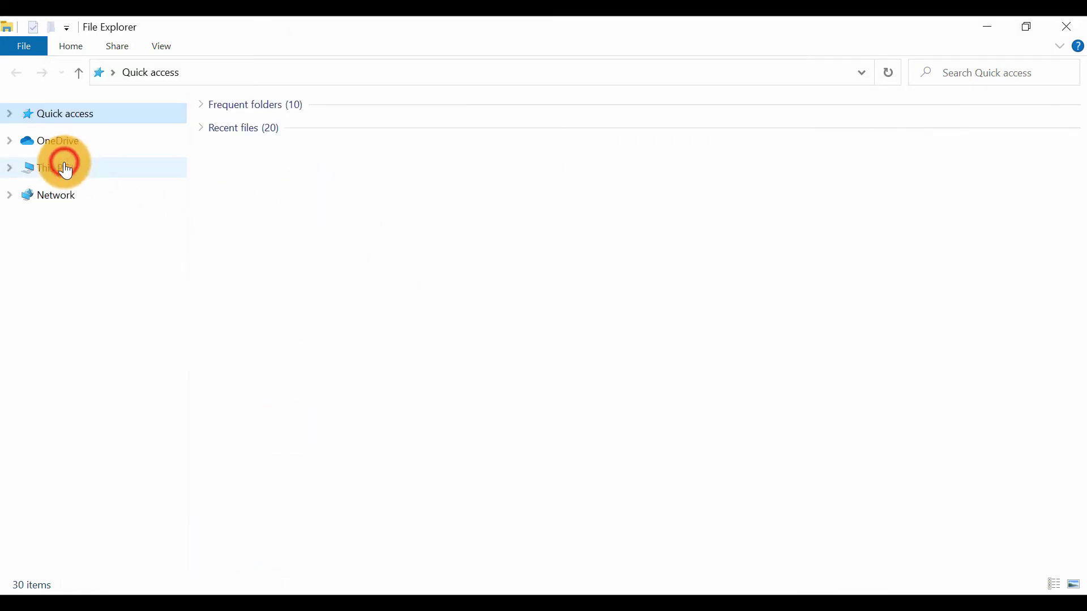
double_click(328, 270)
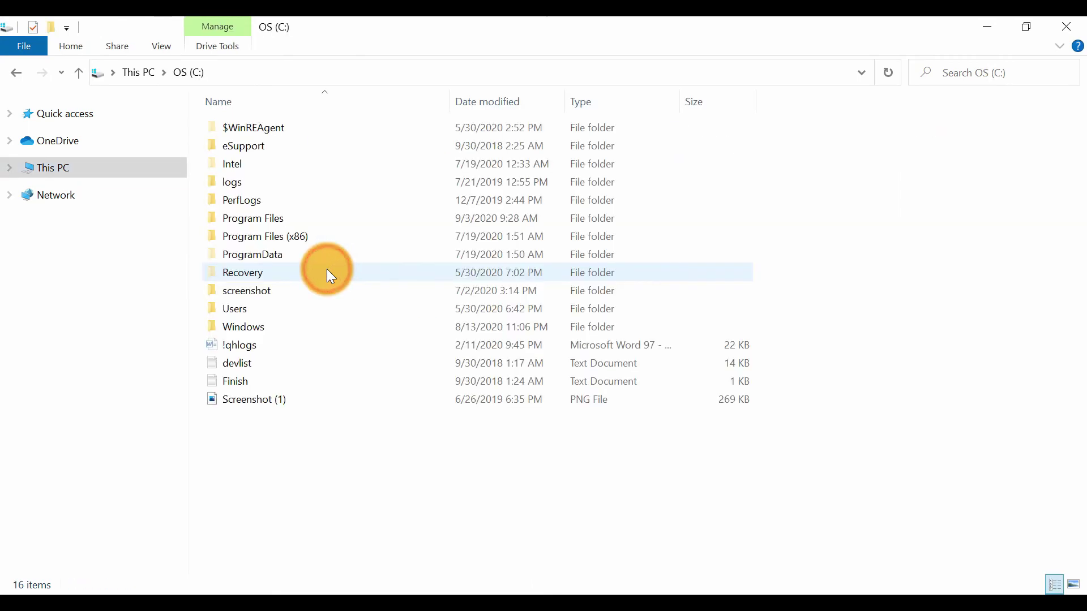
click(276, 216)
double_click(277, 216)
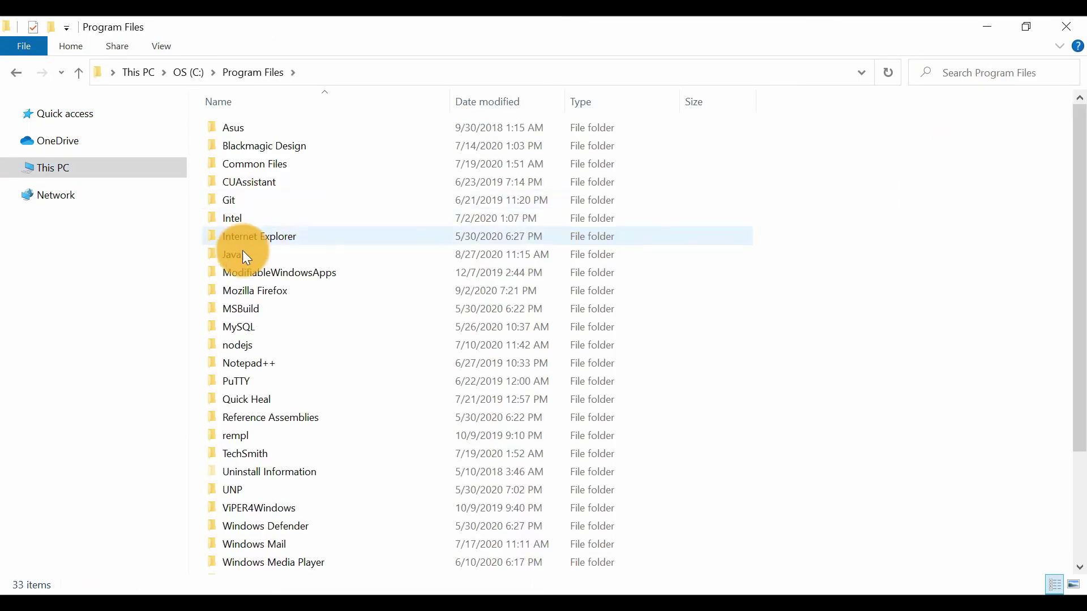
double_click(252, 262)
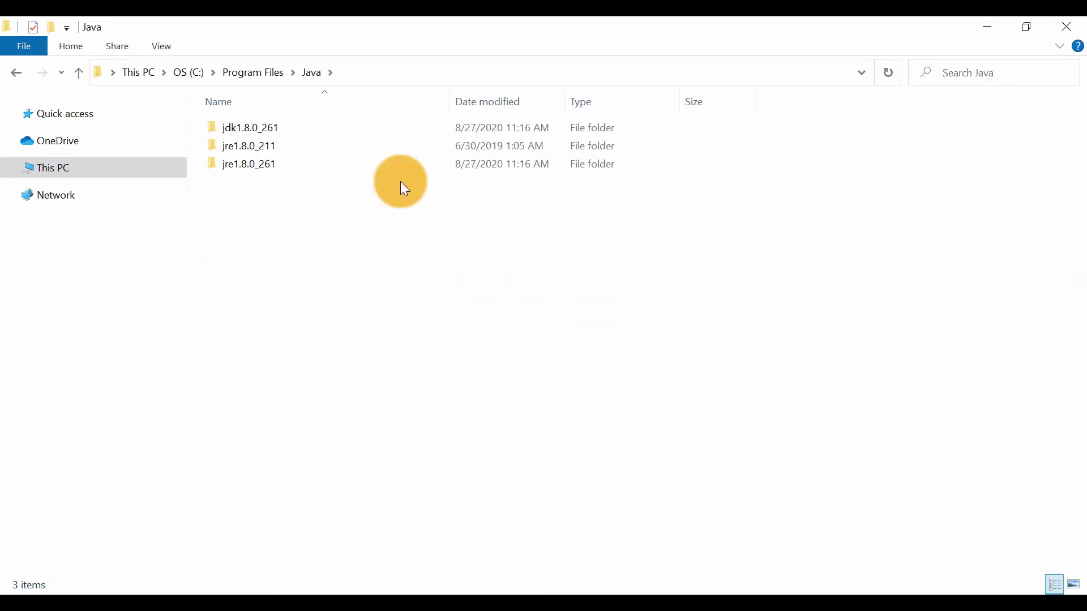
Copy the Java folder's path and set the JavaHome value to C:\Program Files\Java
click(405, 74)
key(ctrl+c)
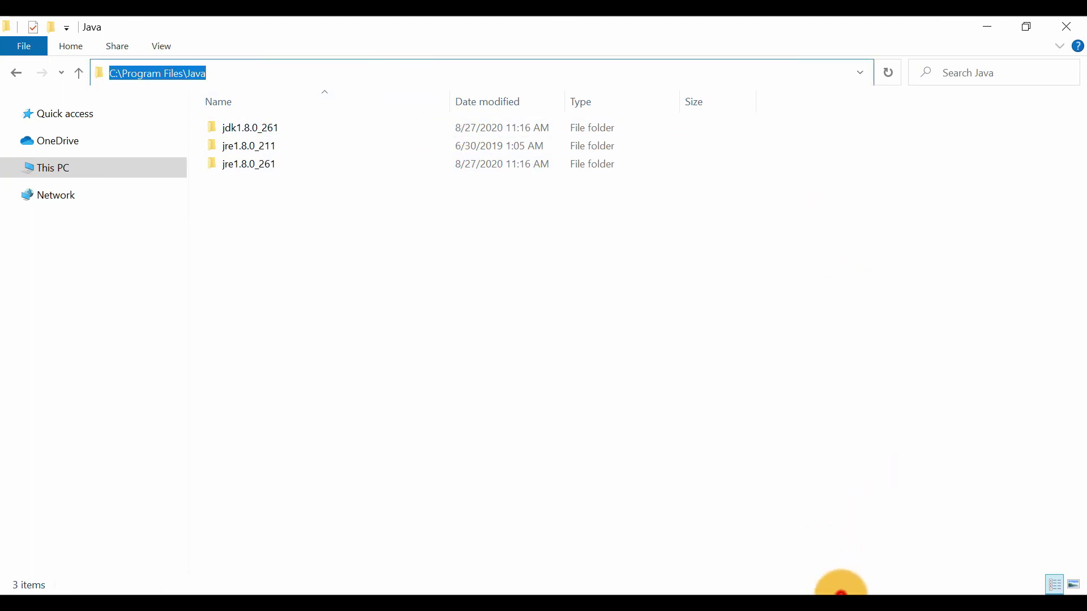
click(840, 600)
click(877, 603)
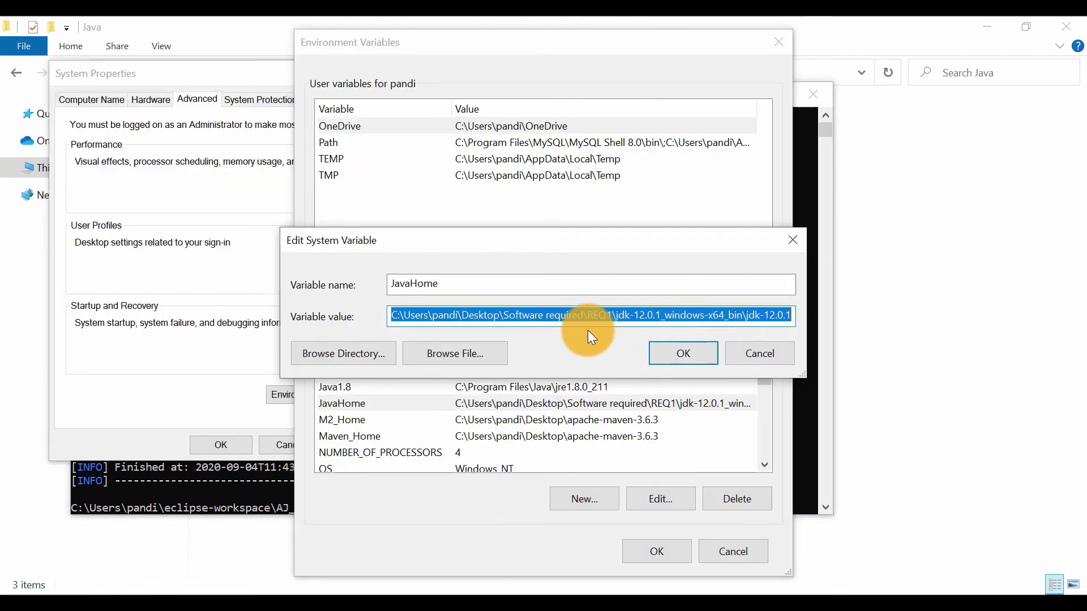
key(ctrl+v)
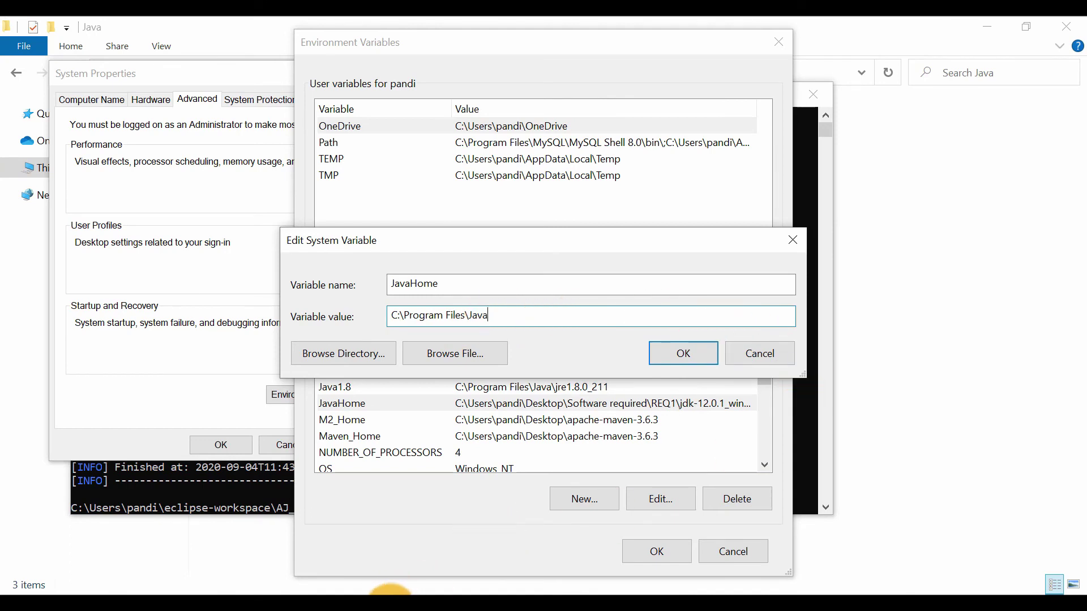
Copy the jdk1.8.0_261 folder's path and set the JavaHome system variable to C:\Program Files\Java\jdk1.8.0_261
mouse_move(393, 593)
mouse_move(575, 522)
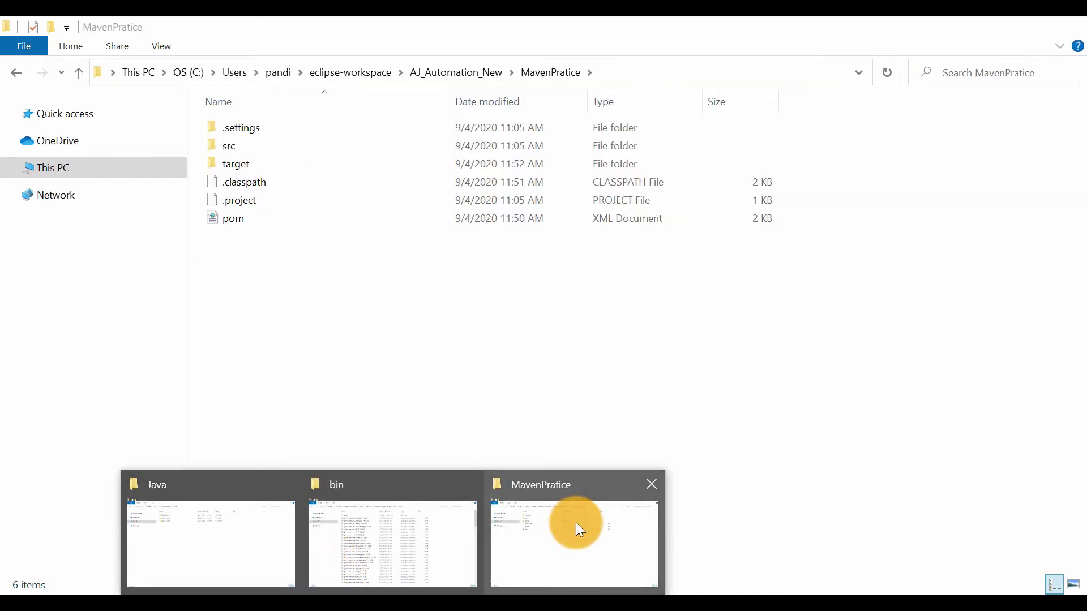
click(231, 518)
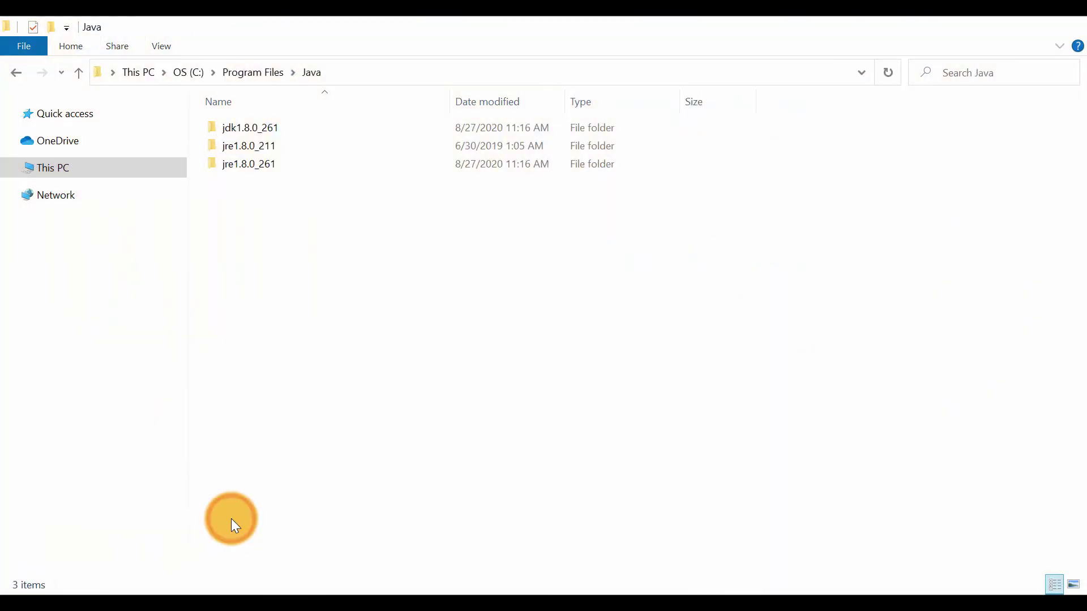
double_click(291, 128)
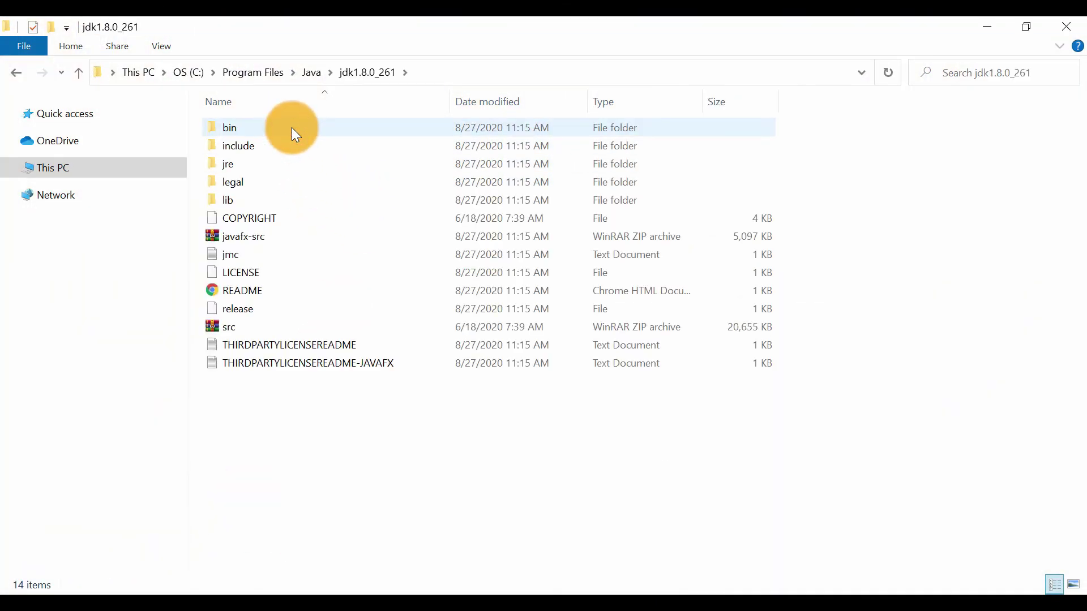
click(462, 72)
key(ctrl+c)
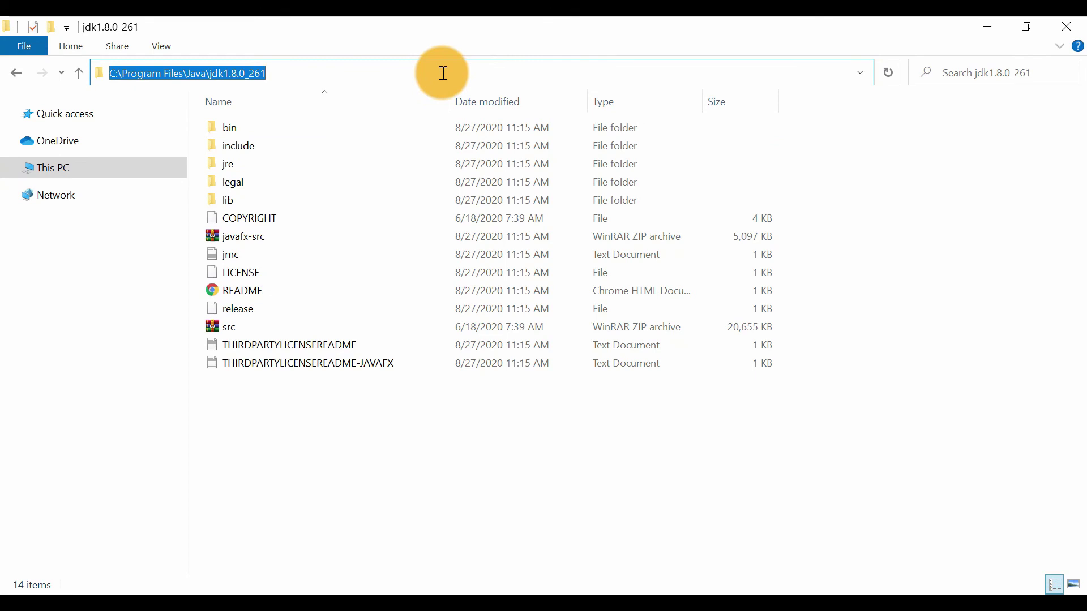
click(868, 592)
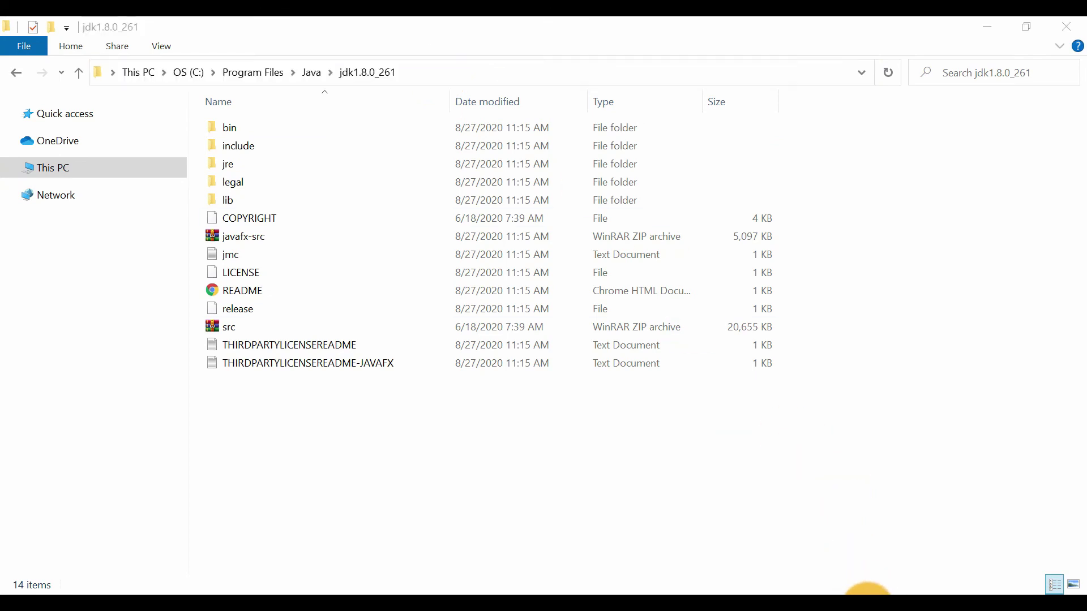
key(ctrl+a)
key(ctrl+v)
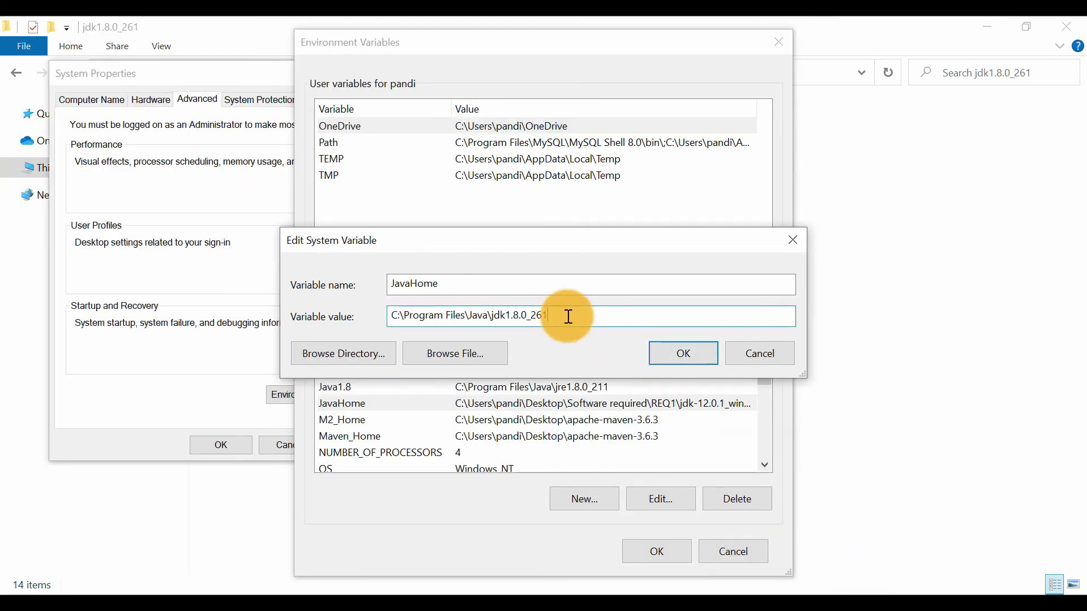
click(682, 355)
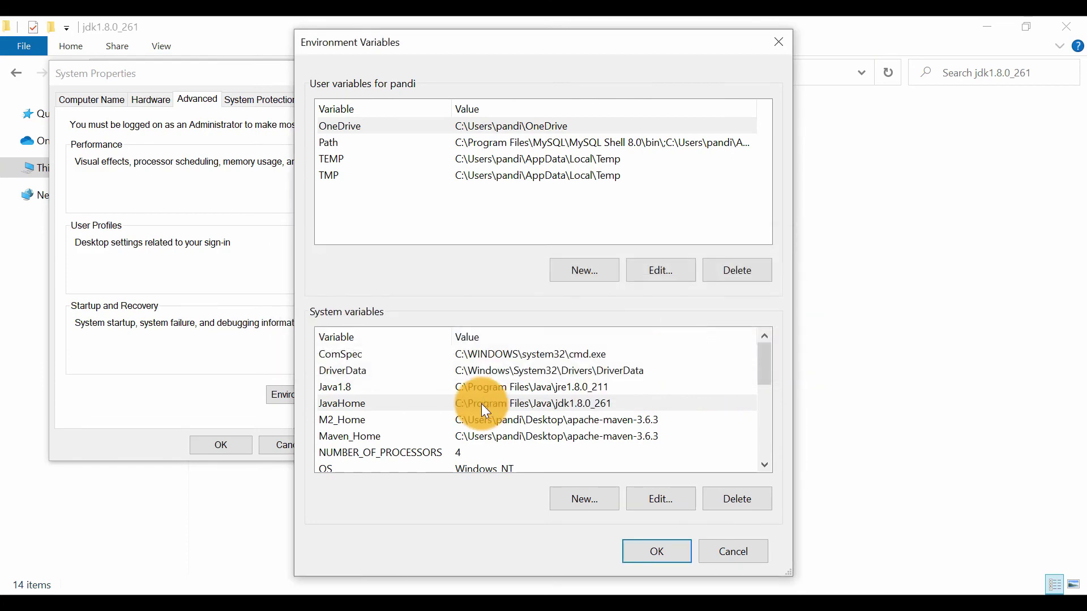
Delete the jdk-12.0.1 entry from the system Path variable
scroll(490, 407, down, 1)
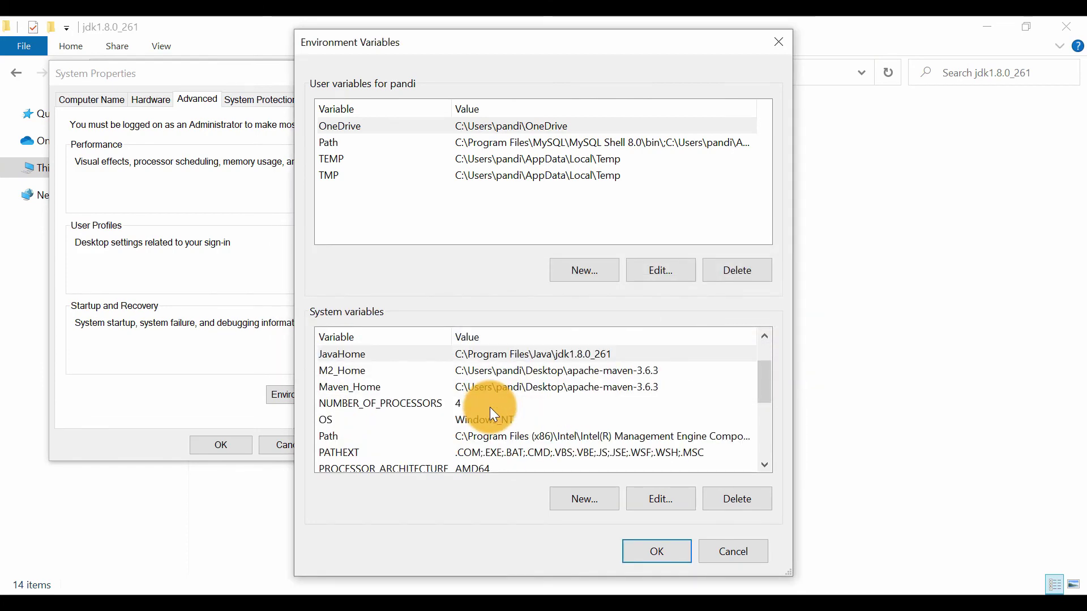
double_click(464, 439)
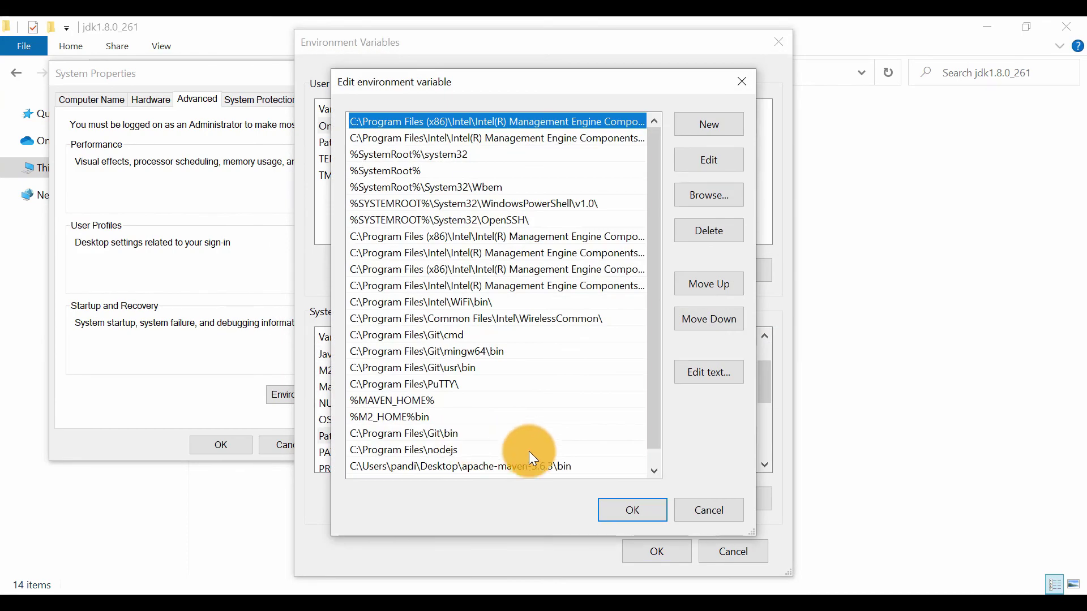
scroll(512, 456, down, 1)
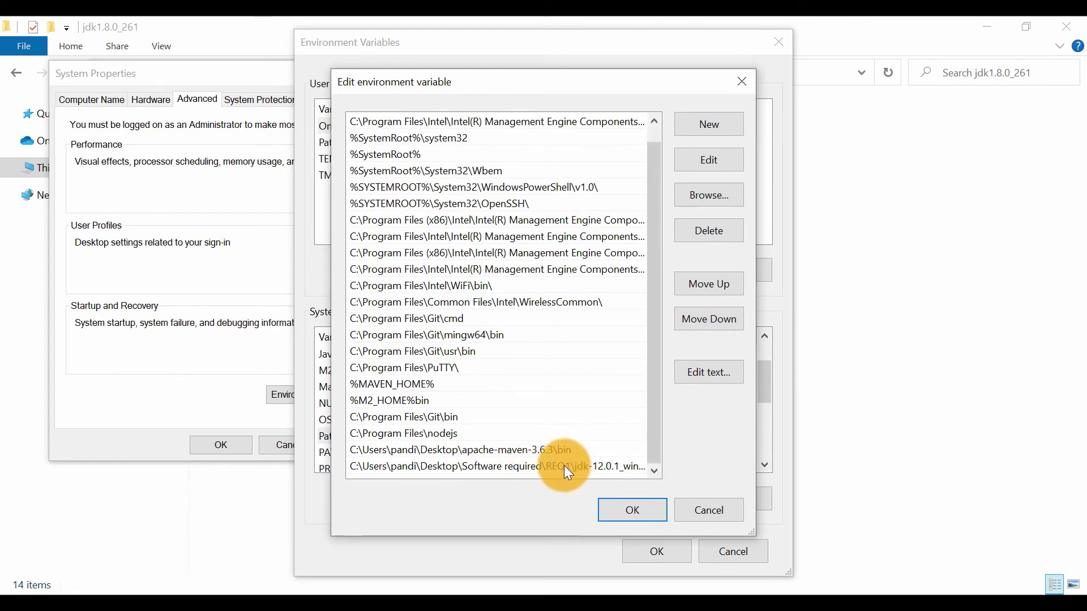
click(582, 467)
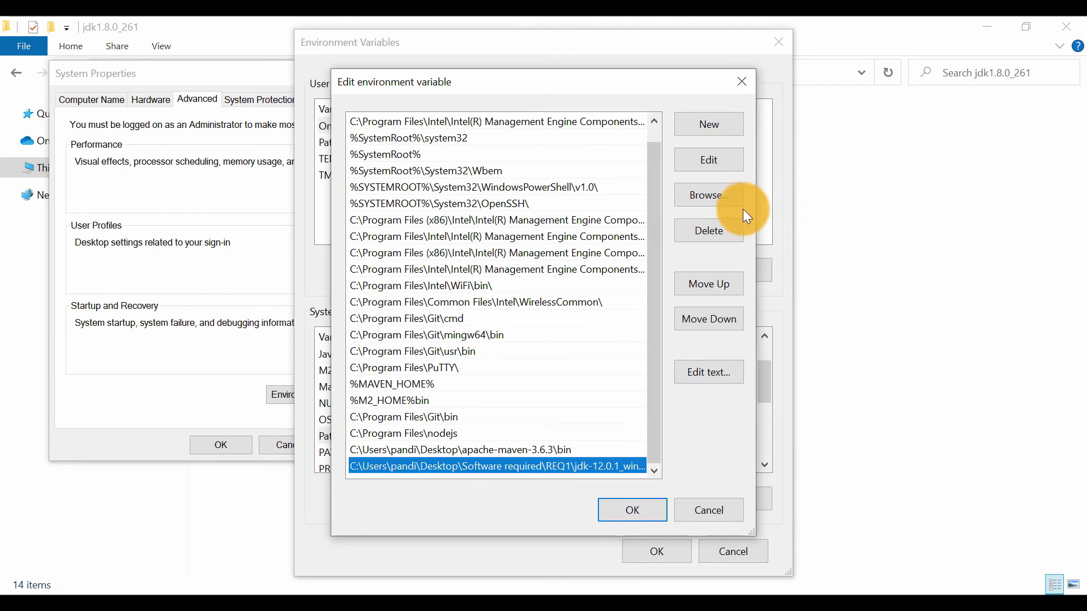
click(721, 230)
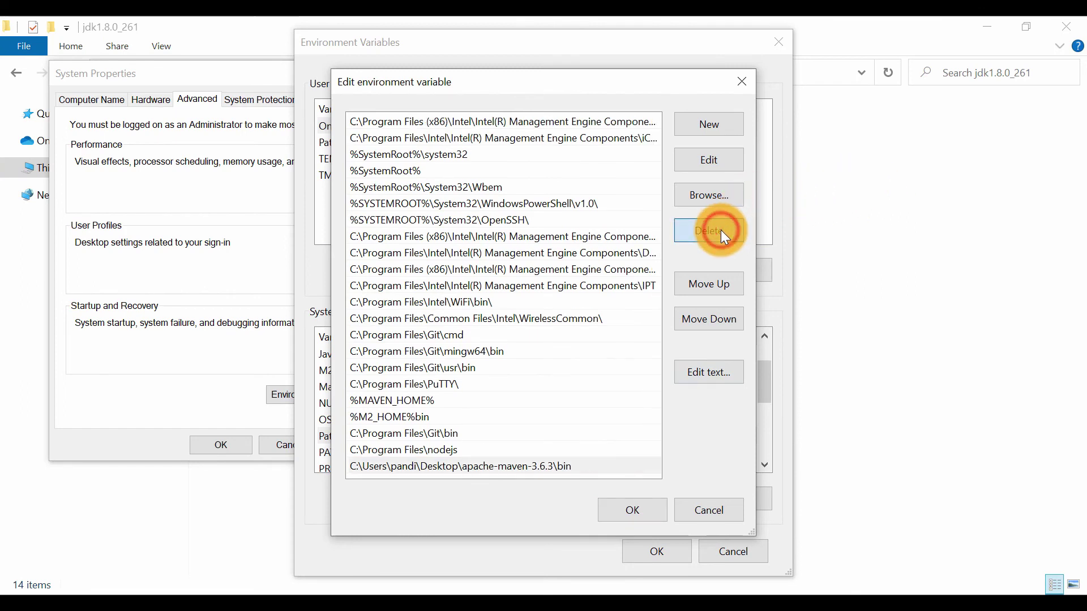
Add C:\Program Files\Java\jdk1.8.0_261\bin as a new entry in the system Path variable and accept all the open system dialogs
click(708, 134)
key(ctrl+v)
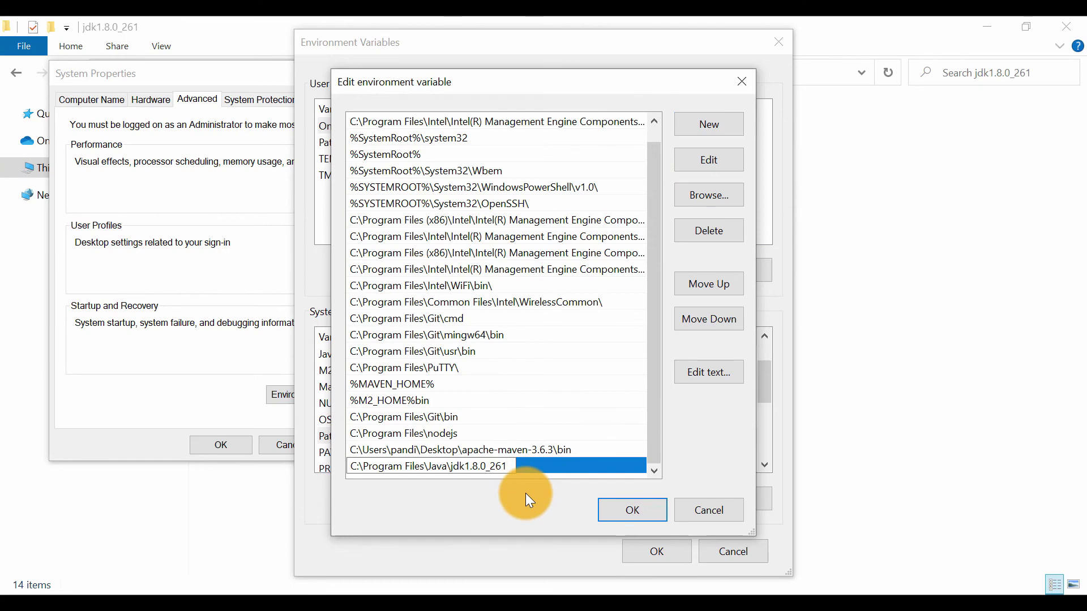
text(\bin)
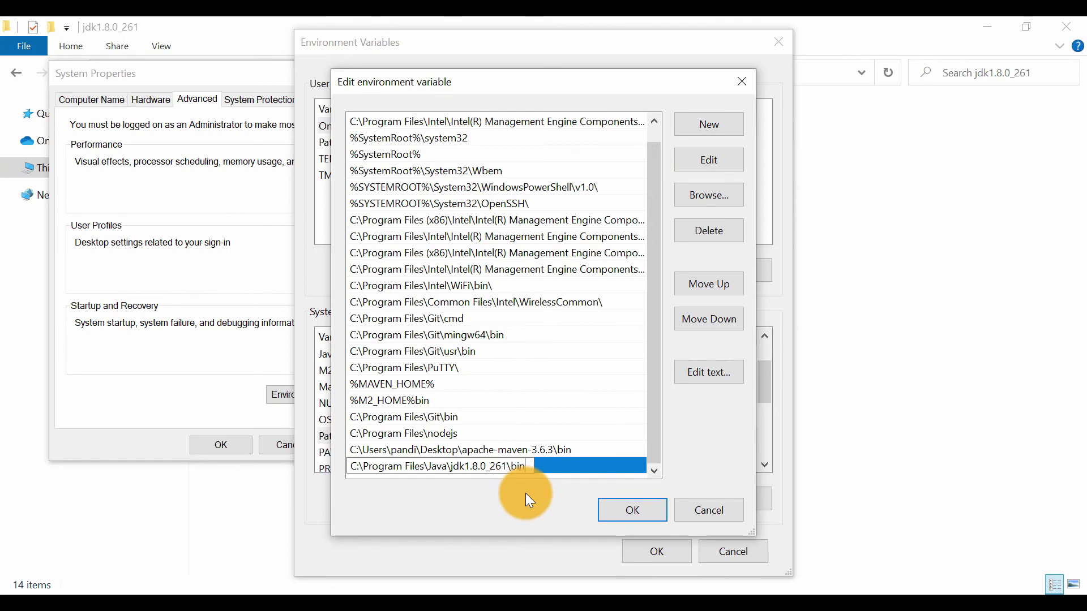
click(624, 507)
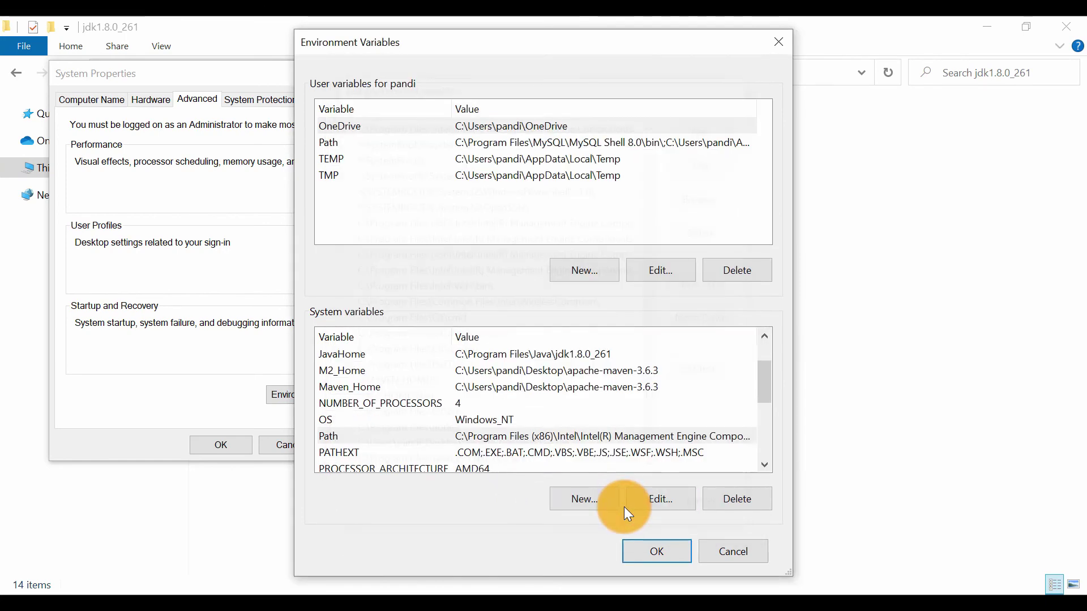
click(680, 548)
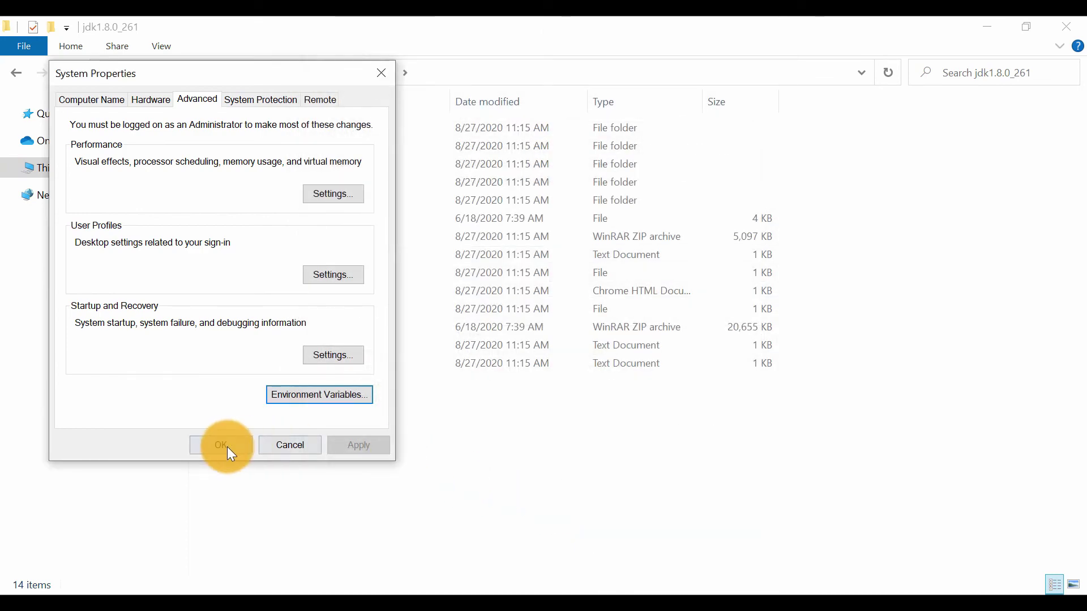
click(216, 446)
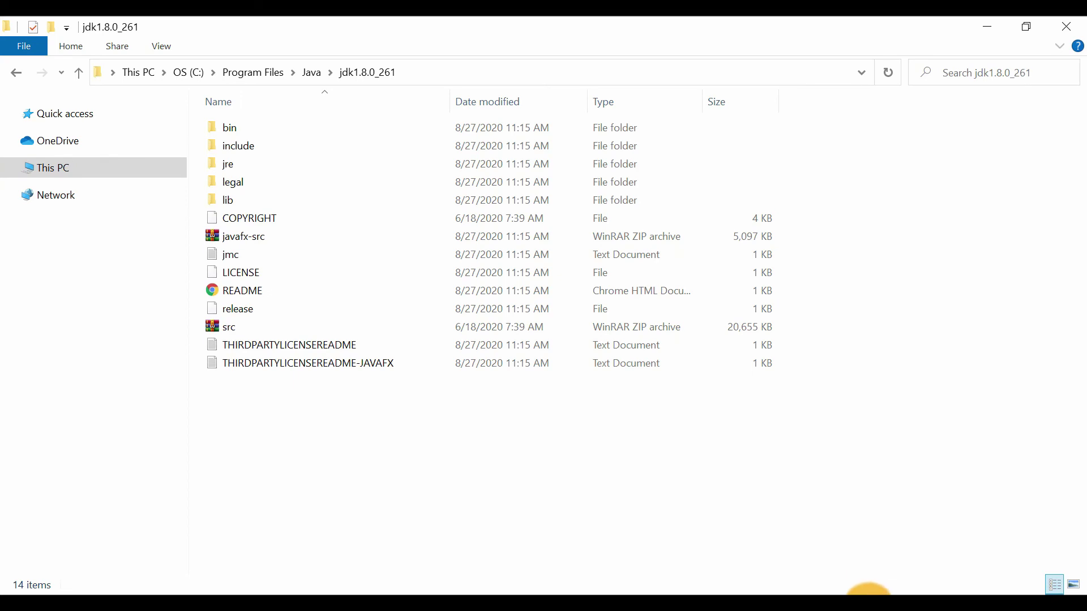
Bring up the command prompt that is still open from the earlier build and close it
mouse_move(868, 594)
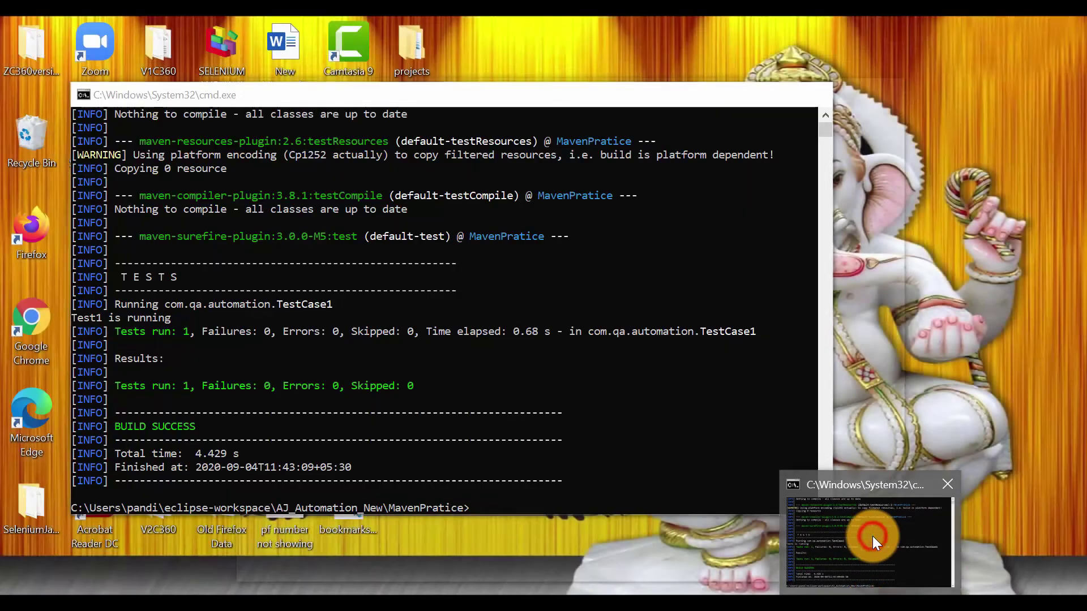
click(872, 535)
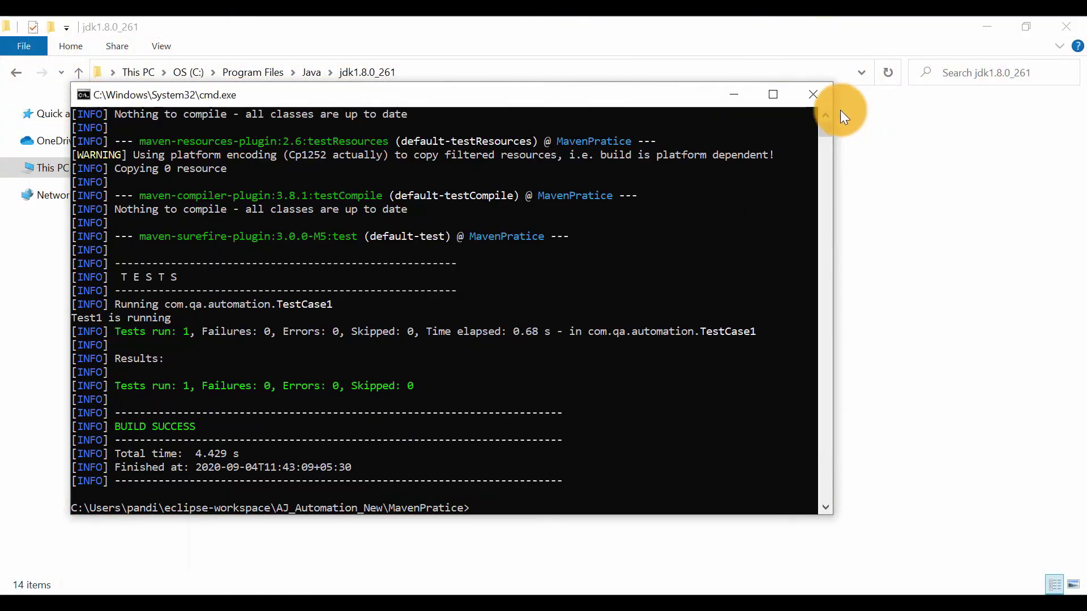
click(803, 100)
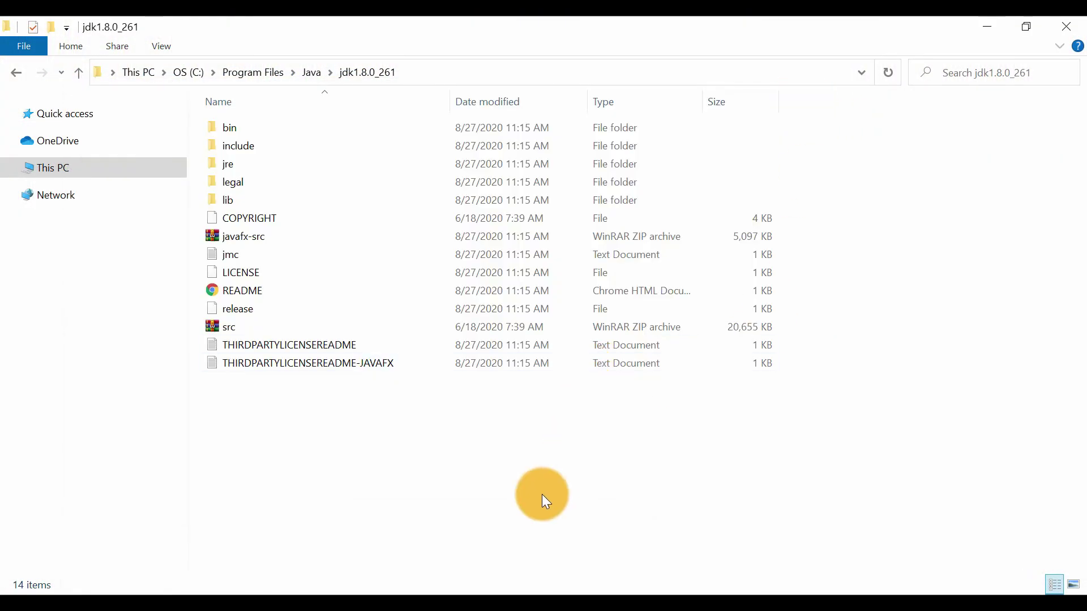
Open a new command prompt in the MavenPratice folder and run a clean Maven build that executes the project's tests
click(393, 595)
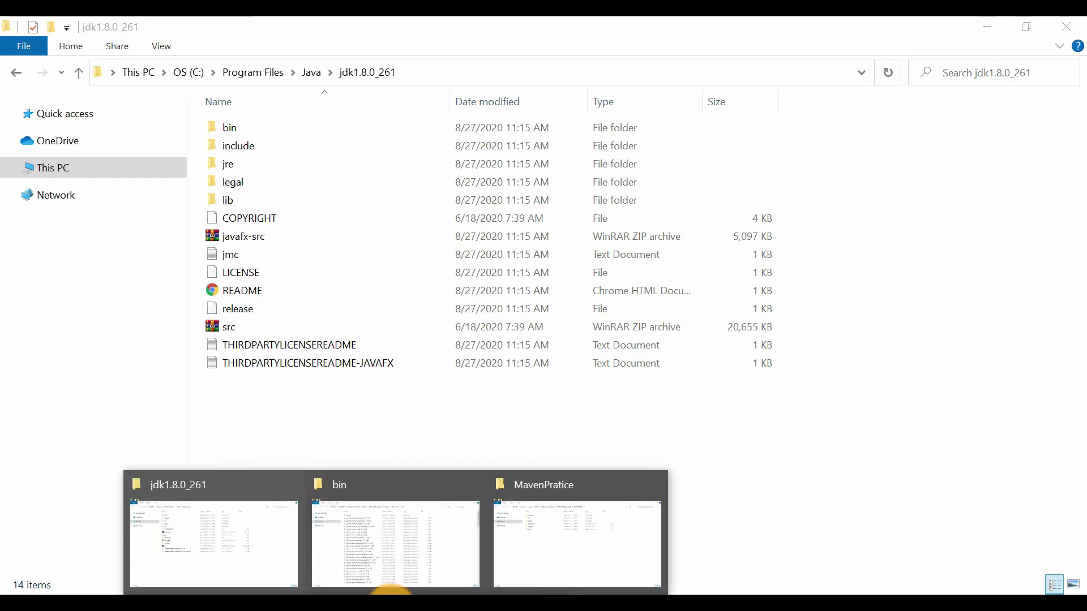
click(523, 532)
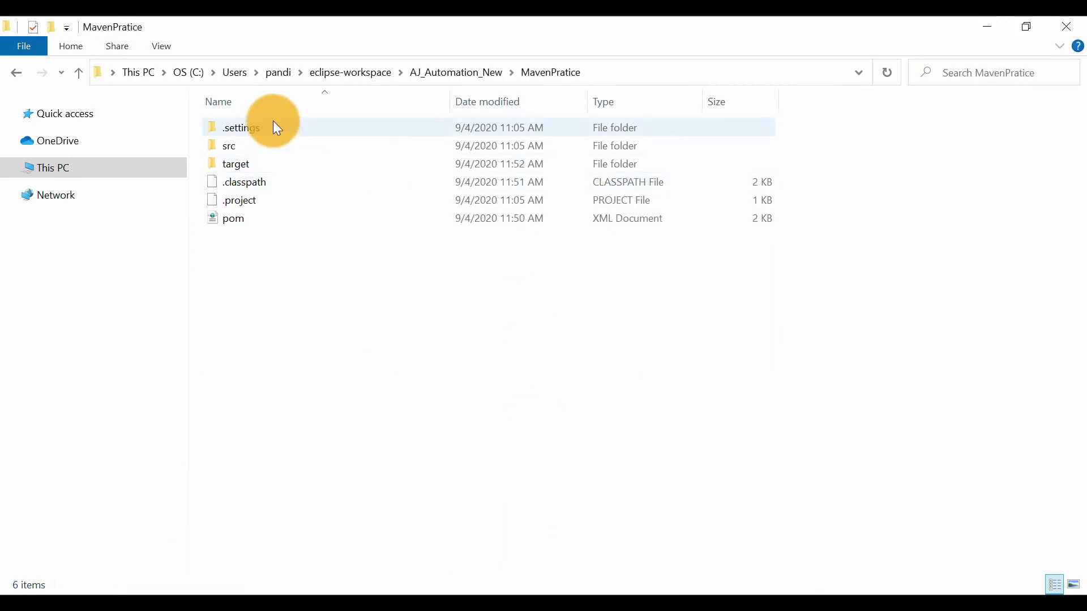
click(611, 72)
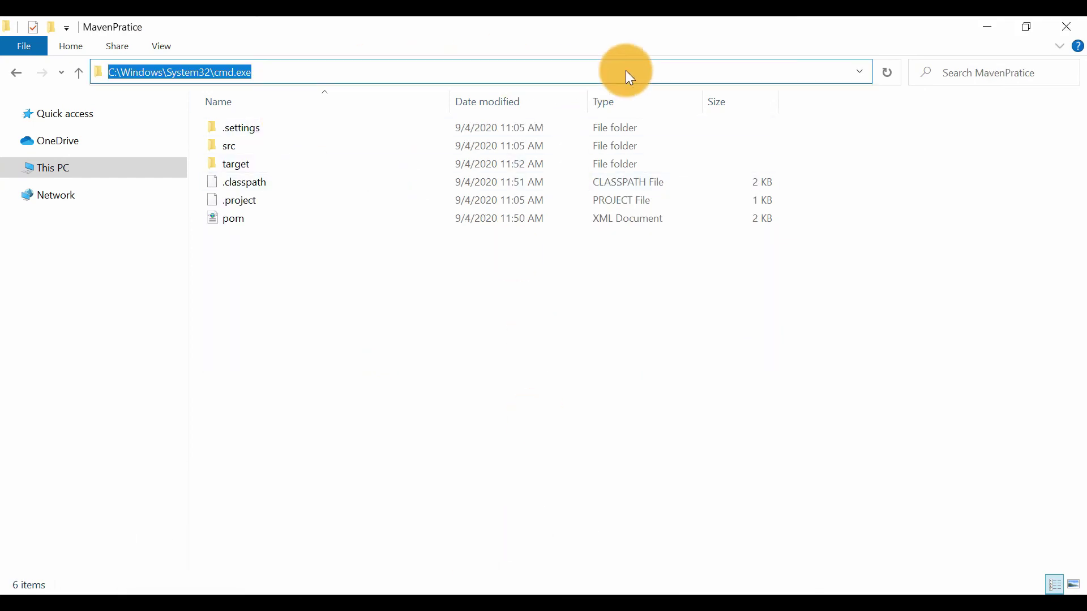
text(cmd)
key(Return)
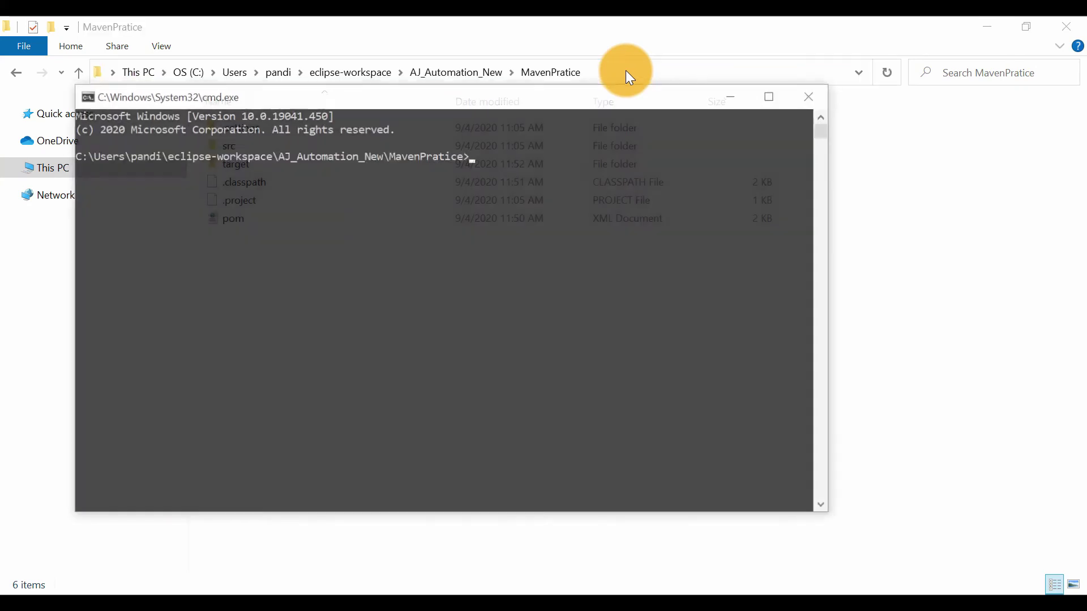
text(m)
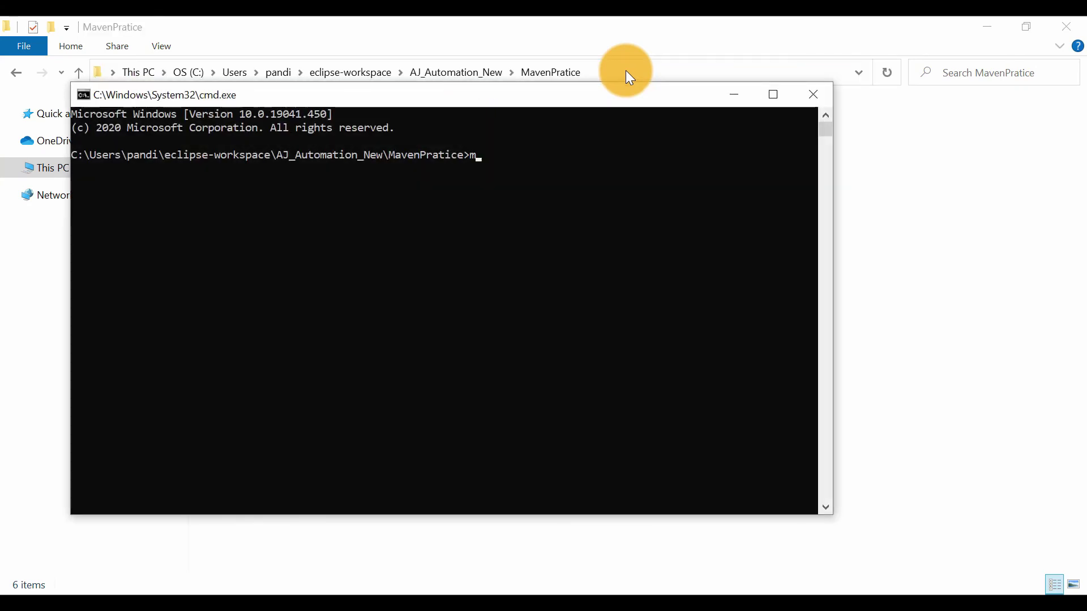
text(vn clean)
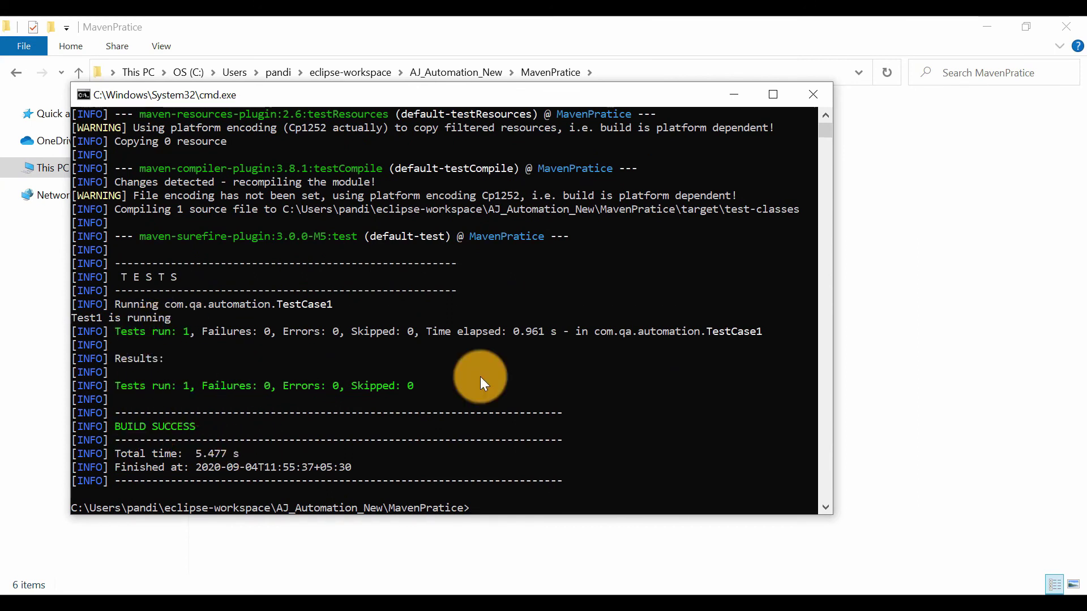
Switch to the Maven Session notes in Notepad and review the ERROR 2 solutions: compiler properties, compiler plugin configuration and JDK 1.8 installation
click(753, 608)
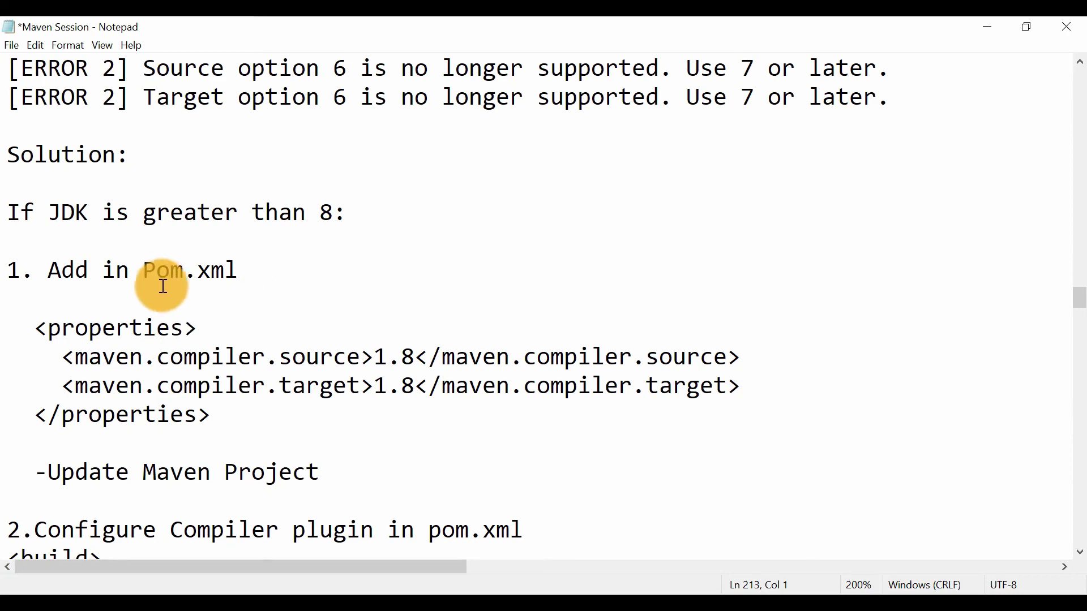
drag(27, 315, 227, 471)
scroll(330, 493, down, 5)
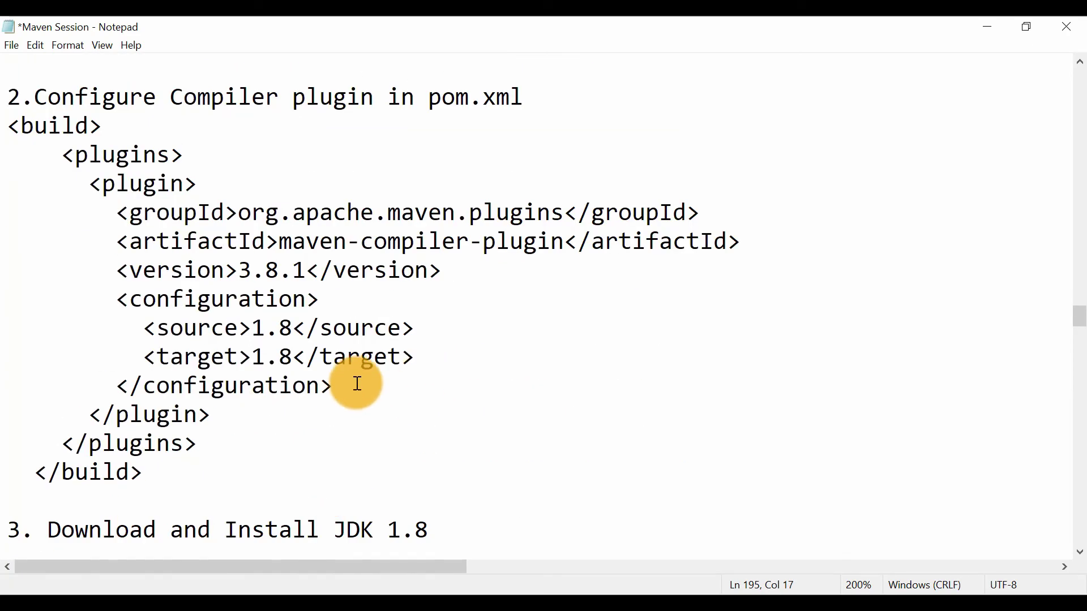
drag(187, 463, 43, 204)
click(183, 269)
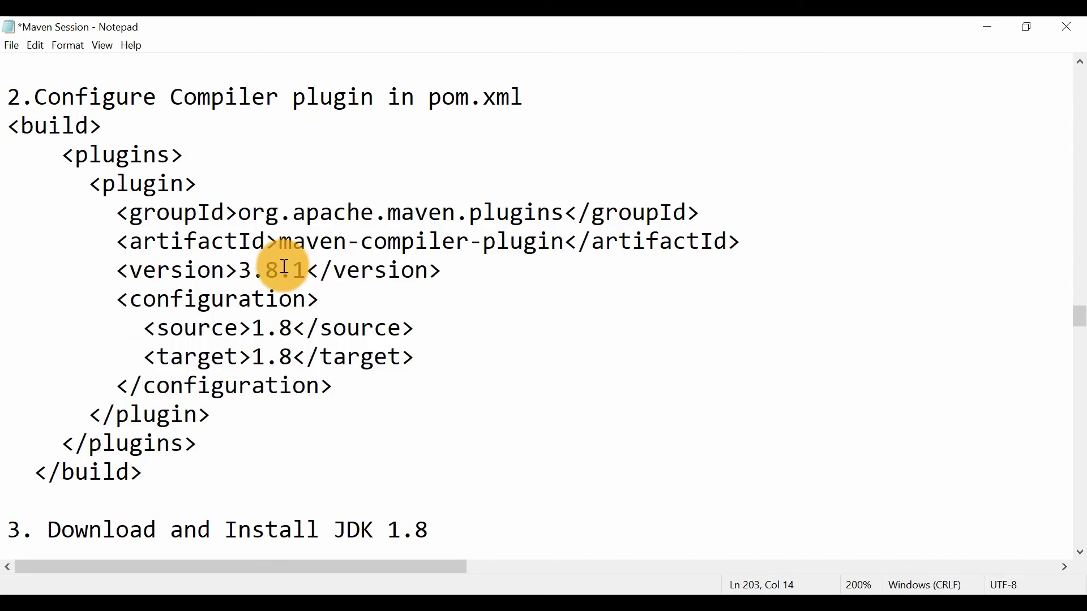
scroll(284, 267, up, 2)
scroll(284, 267, up, 2)
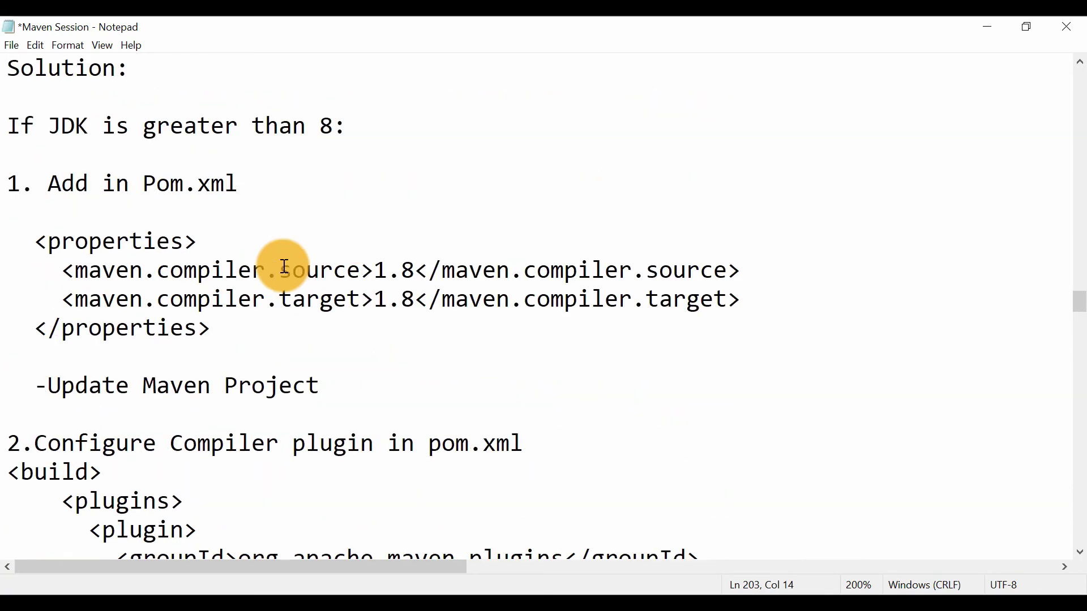
scroll(284, 267, down, 6)
scroll(284, 267, down, 1)
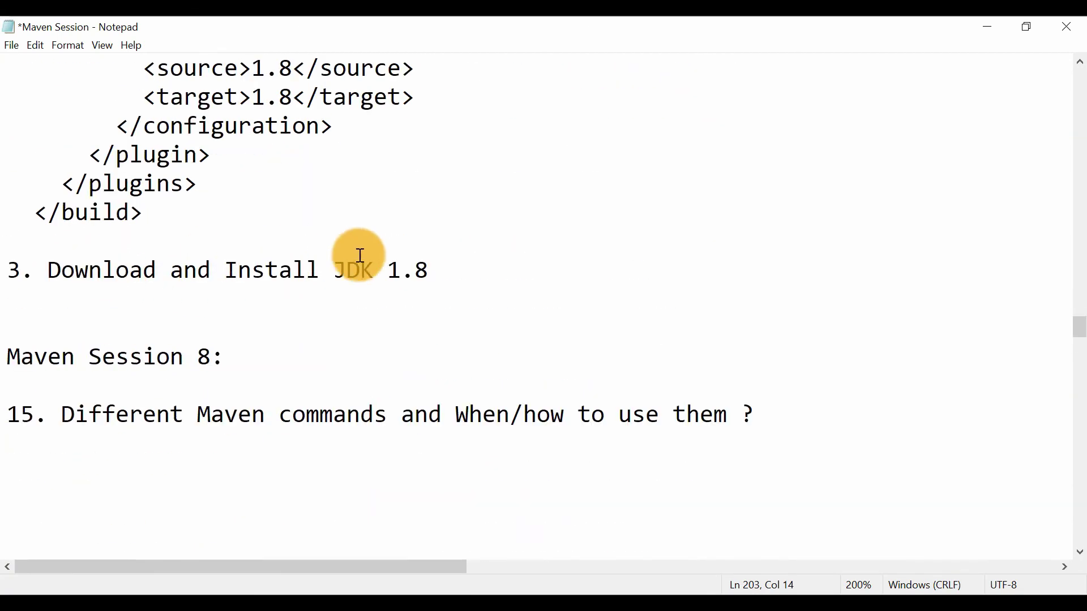
Add the line "Add Java folder in" directly below "3. Download and Install JDK 1.8"
click(459, 263)
key(Return)
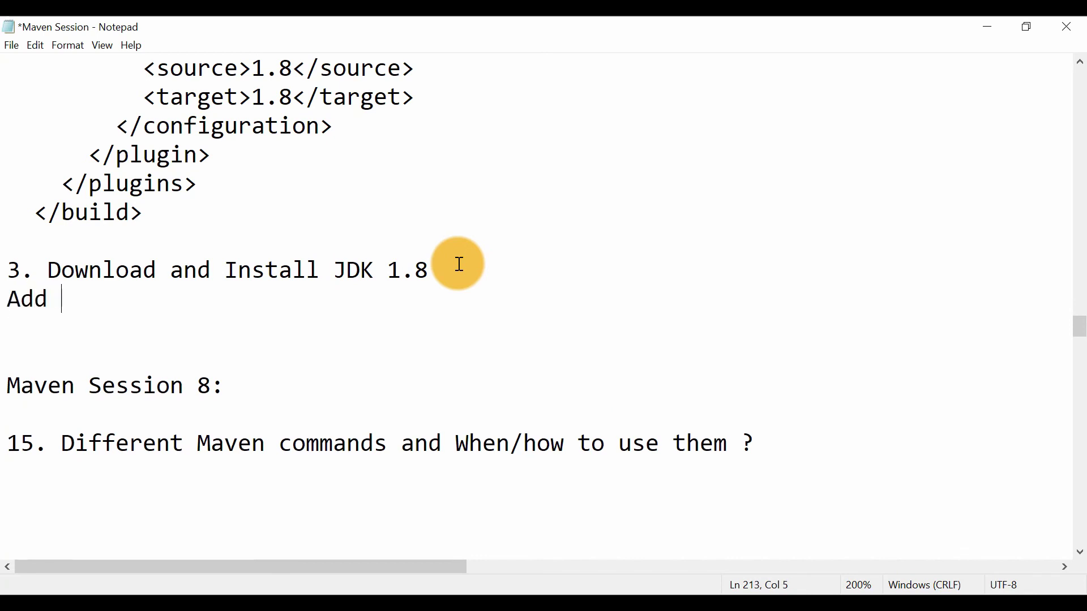
text(Add Java folder in)
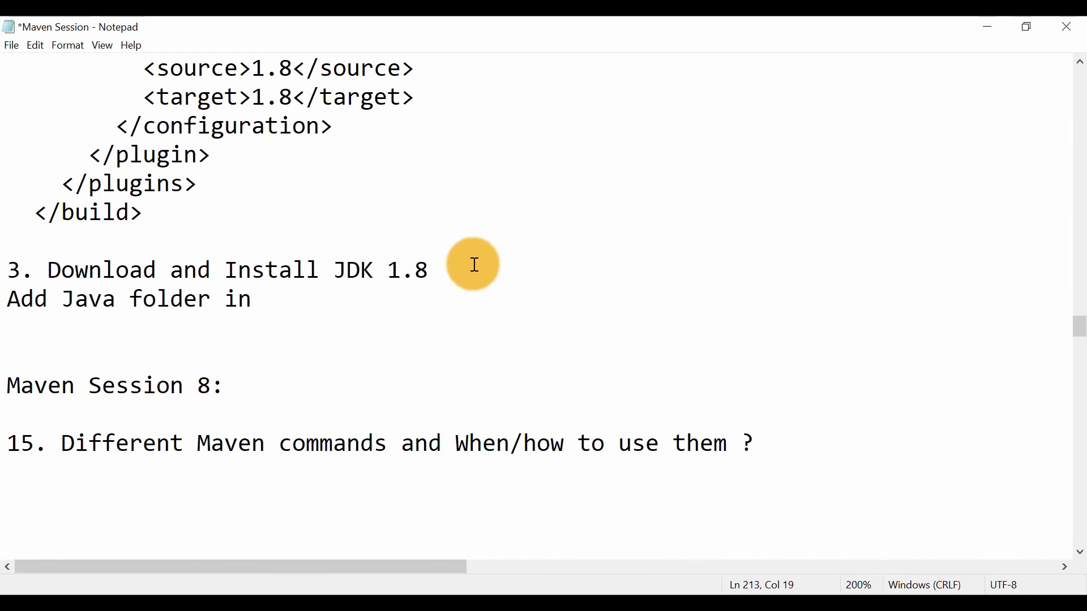
Copy the two numbered solution steps of ERROR 1 and paste them over the line "Add Java folder in"
scroll(474, 264, up, 8)
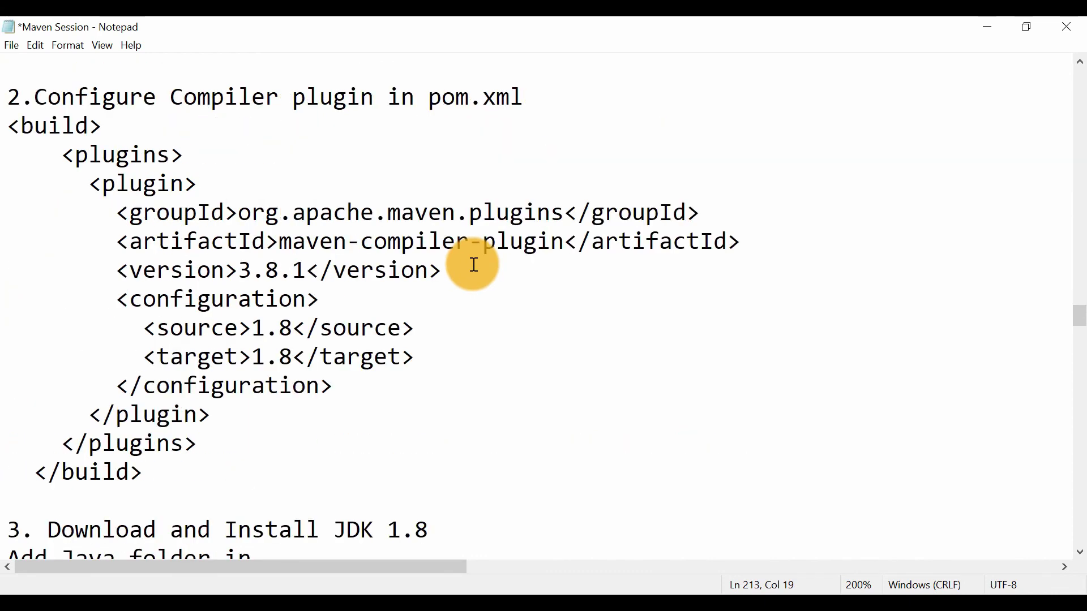
scroll(474, 265, up, 5)
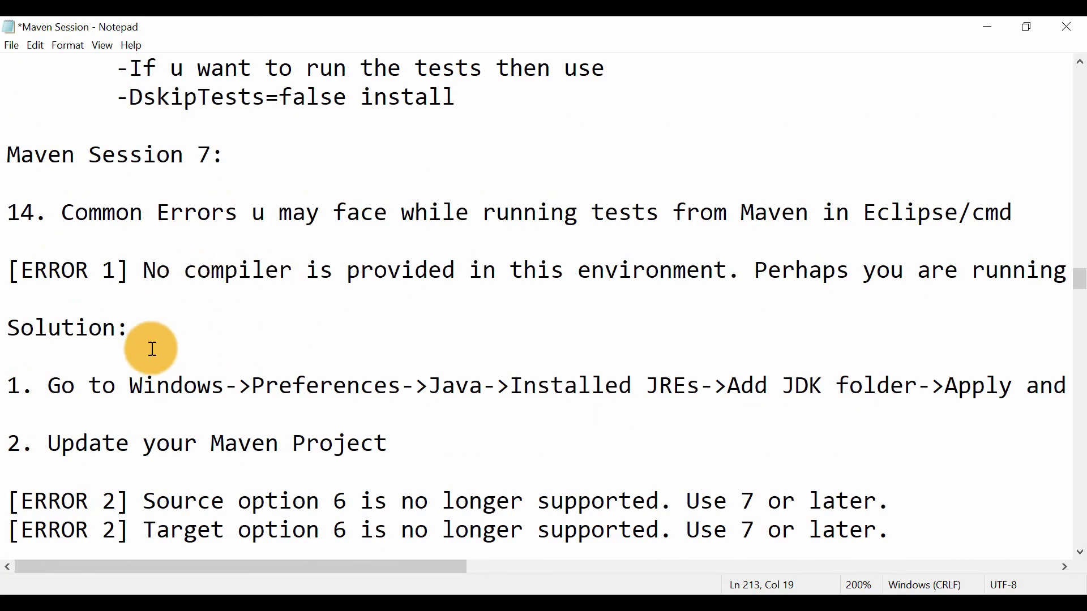
drag(8, 386, 402, 432)
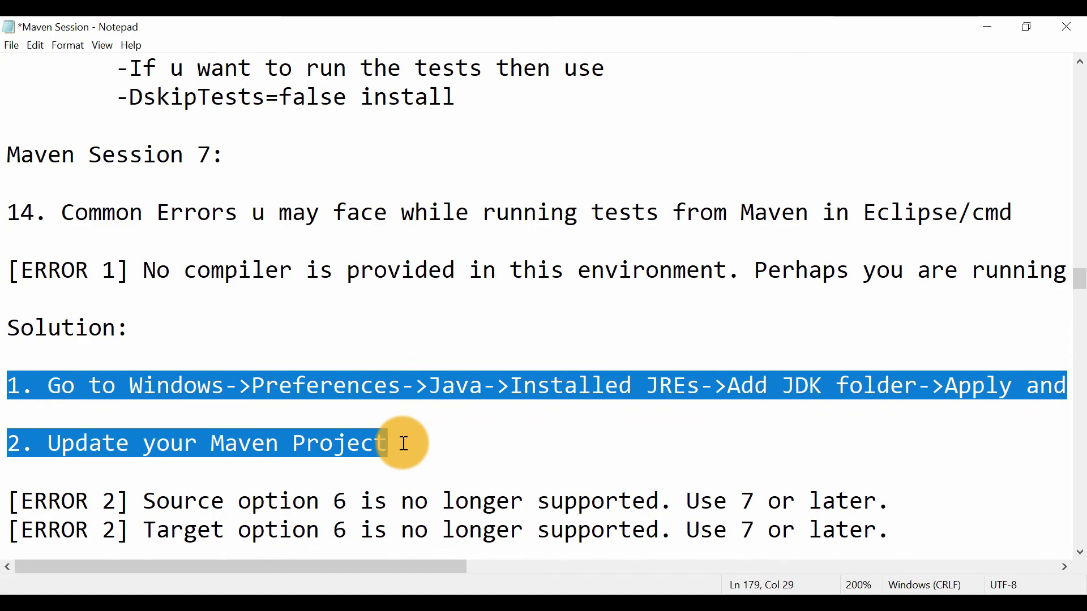
scroll(404, 443, down, 13)
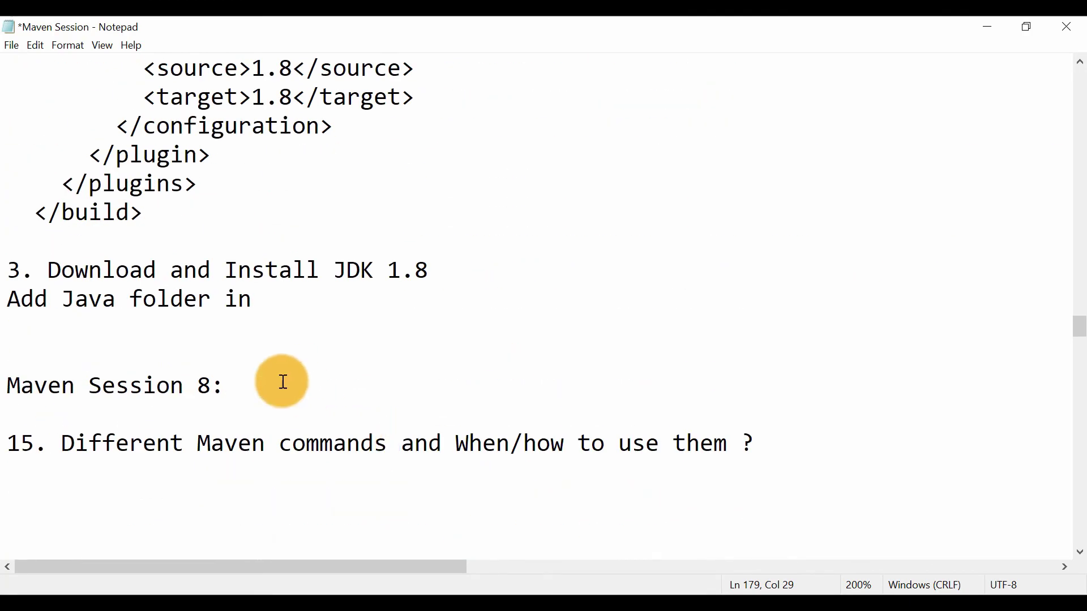
drag(3, 298, 262, 296)
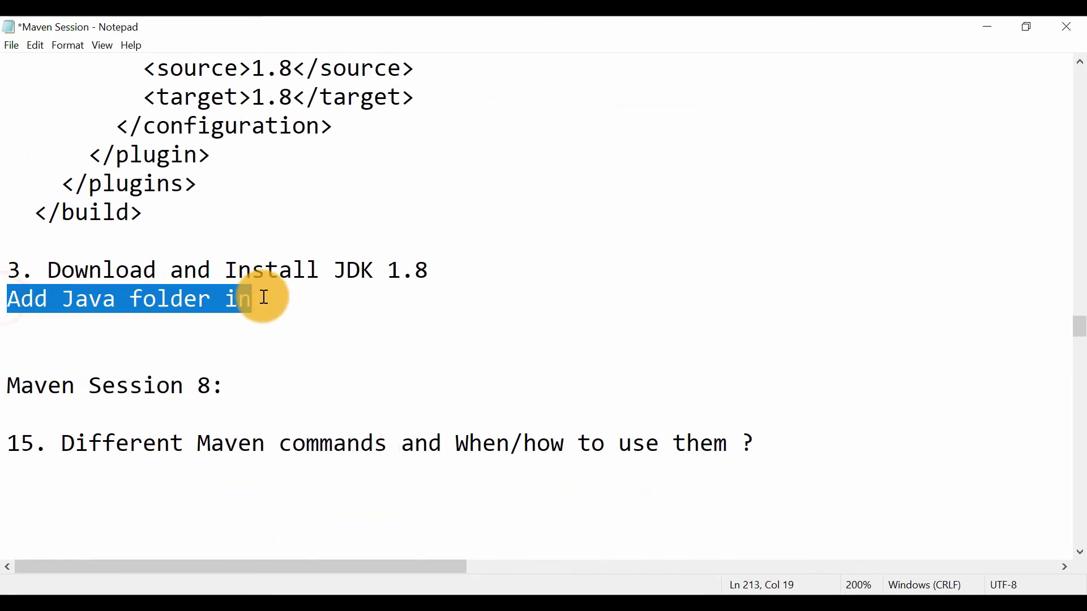
key(ctrl+v)
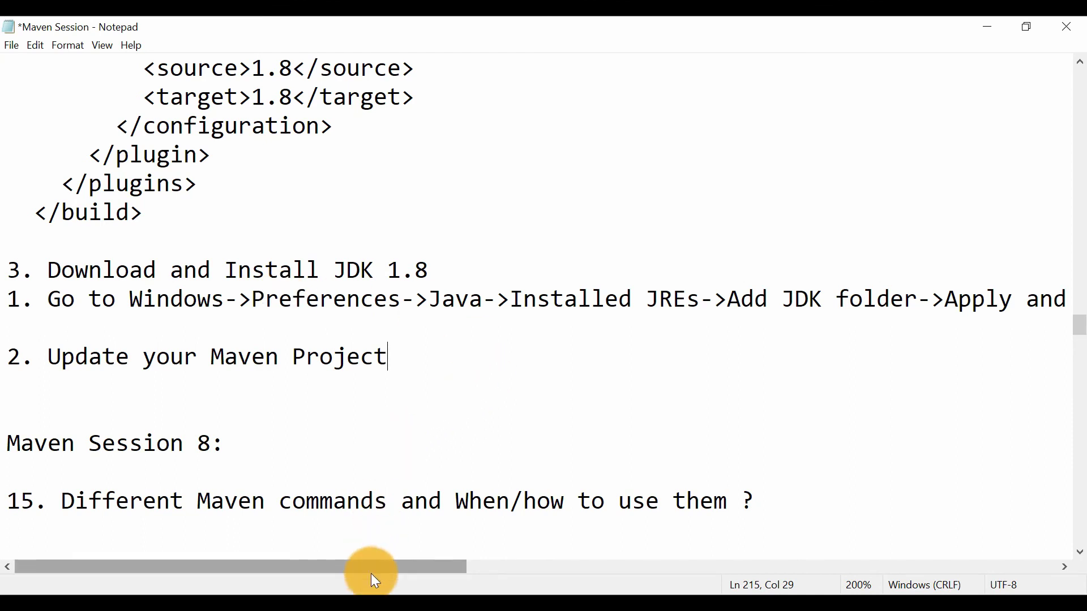
Change "Add JDK folder" to "Add JDK 8 folder" in the pasted Installed JREs instruction under solution 3
drag(377, 566, 567, 558)
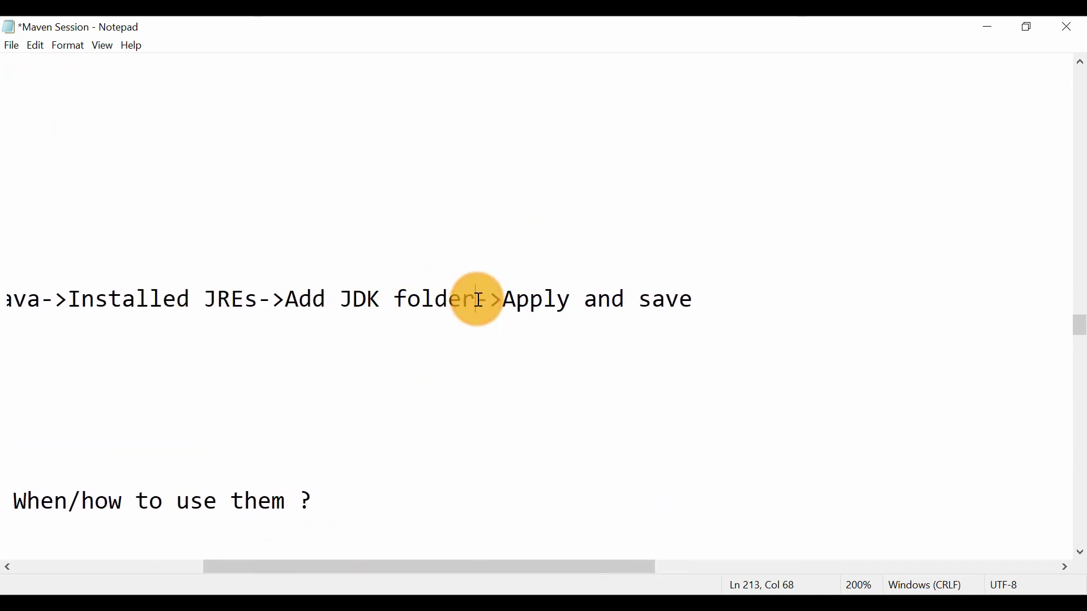
text(for)
key(BackSpace)
key(BackSpace)
key(BackSpace)
key(BackSpace)
key(BackSpace)
text(8)
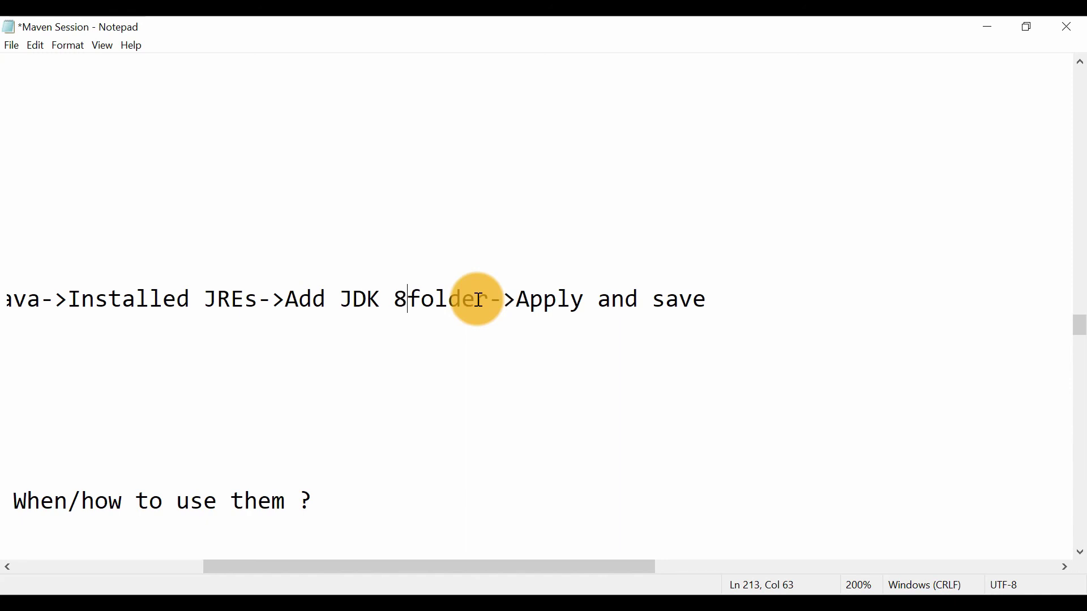
key(Left)
key(Left)
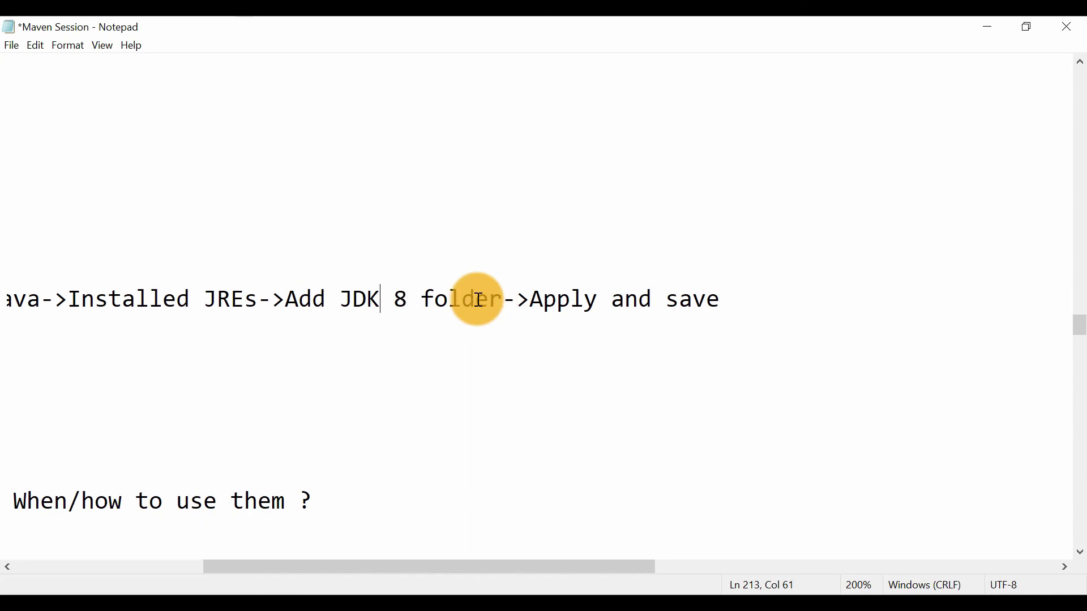